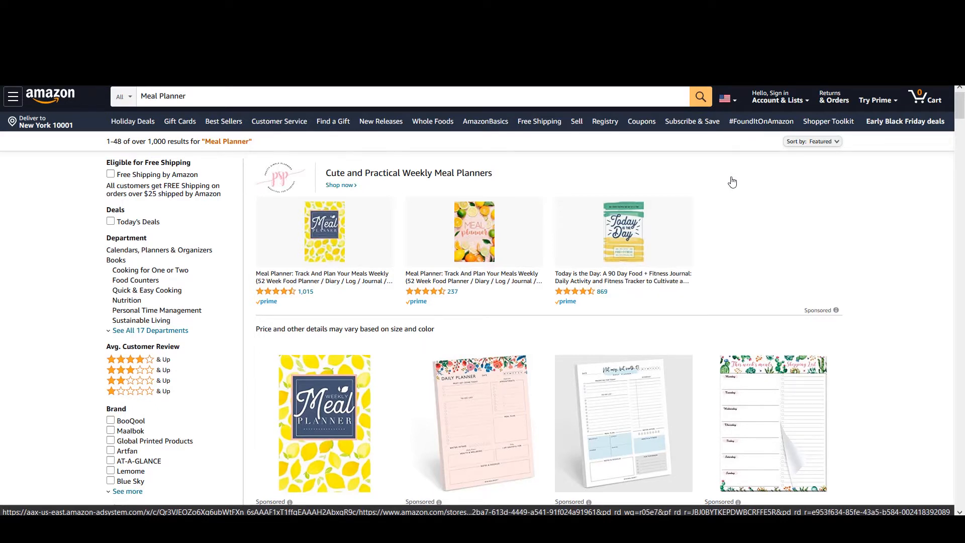
- Browse the meal planner search results and preview the interior pages of a weekly meal planner
scroll(732, 181, "down", 4)
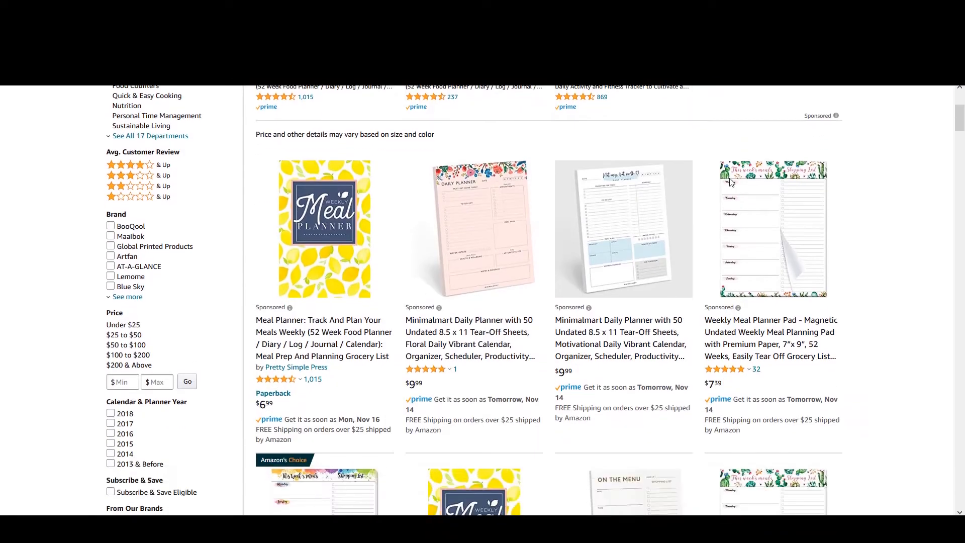
scroll(730, 182, "down", 2)
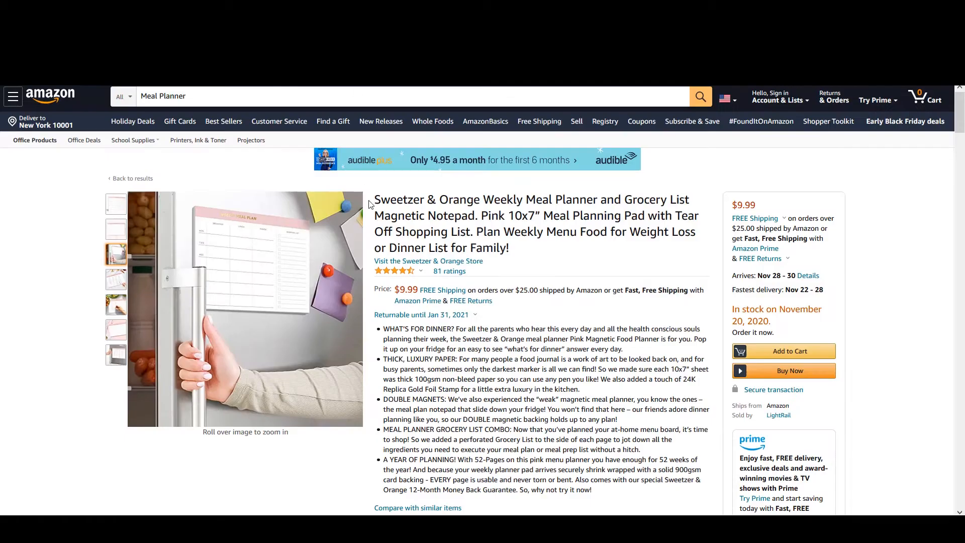
mouse_move(117, 210)
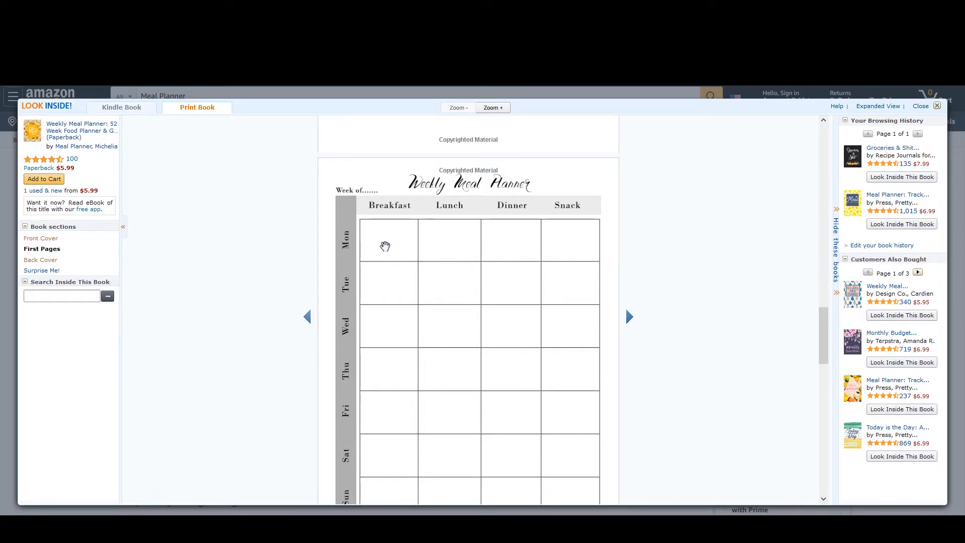
scroll(379, 260, "down", 2)
scroll(376, 270, "up", 2)
scroll(590, 288, "down", 10)
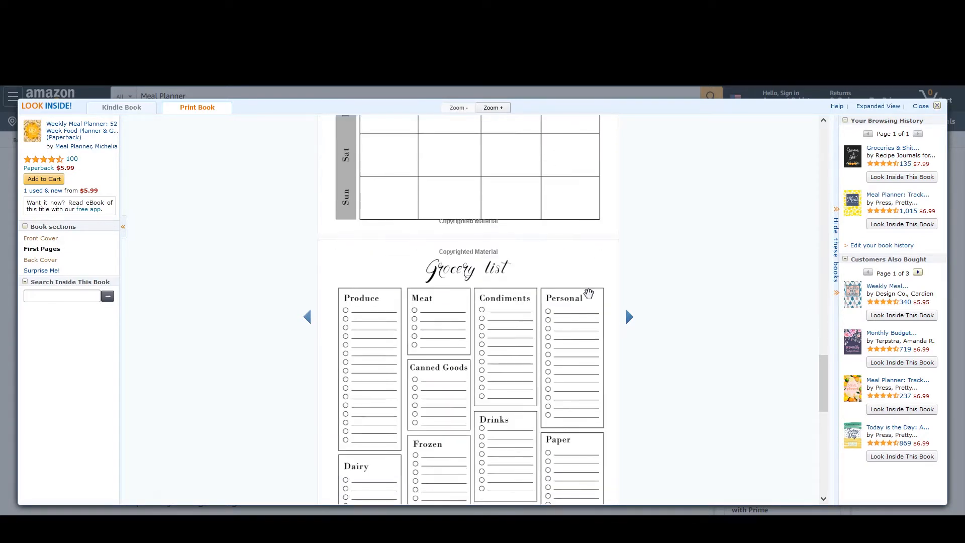
scroll(588, 294, "up", 5)
scroll(587, 295, "up", 5)
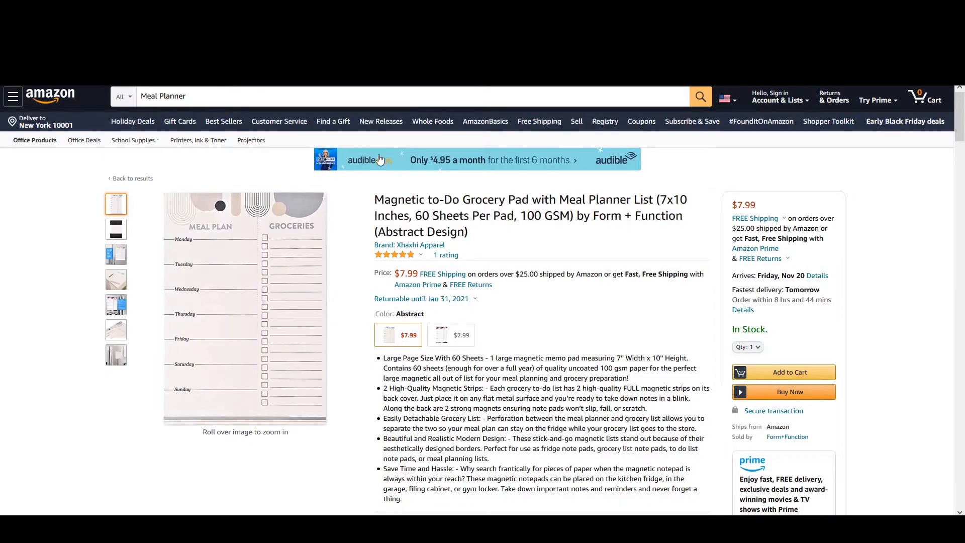
- Preview the weekly menu and shopping list pages of another meal planner
mouse_move(274, 243)
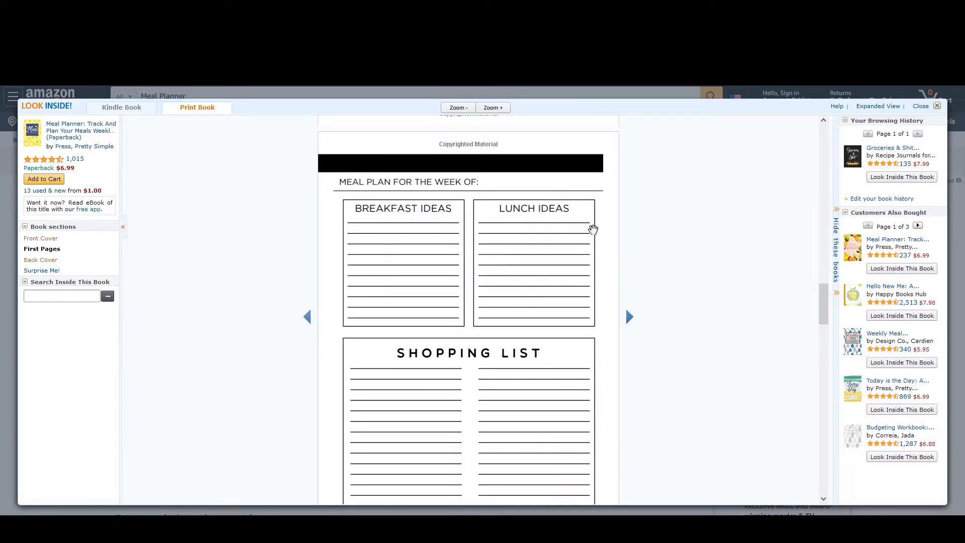
scroll(593, 231, "up", 3)
scroll(596, 245, "up", 8)
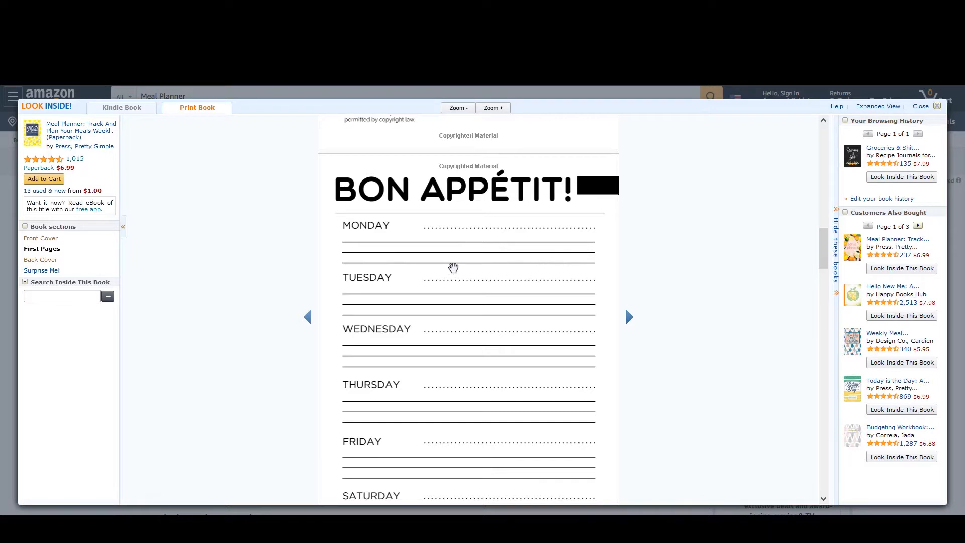
scroll(479, 263, "down", 5)
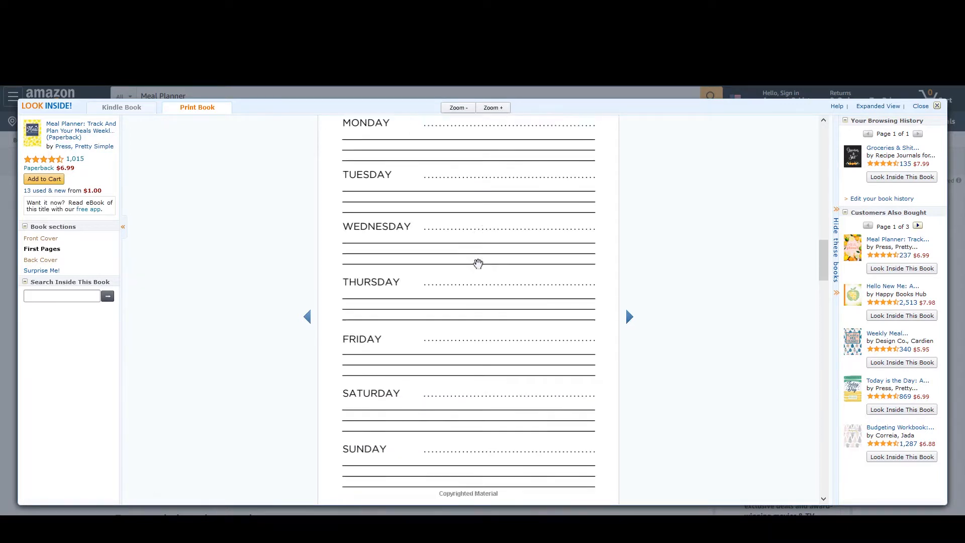
scroll(478, 264, "down", 6)
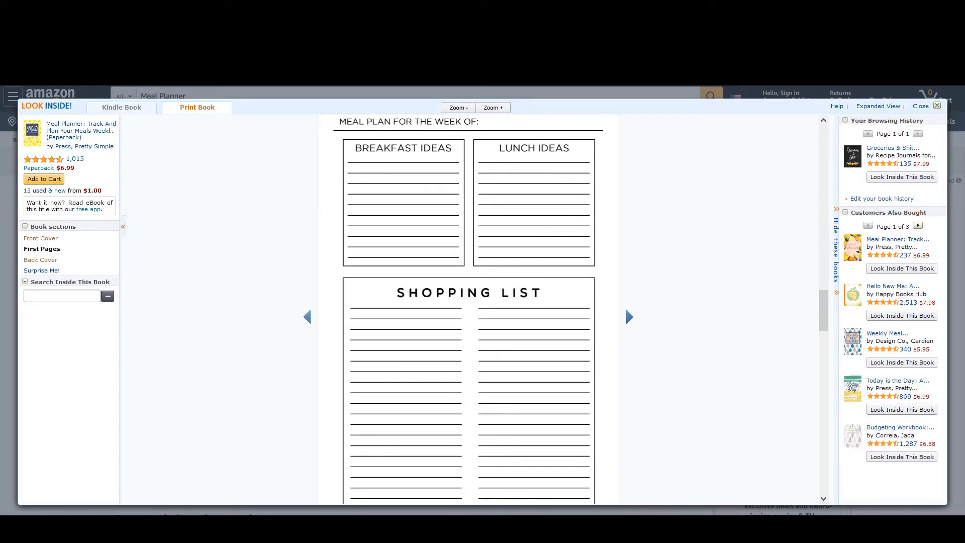
- Switch to another tab and examine the meal planner pages of a third planner
key("ctrl+Tab")
mouse_move(239, 270)
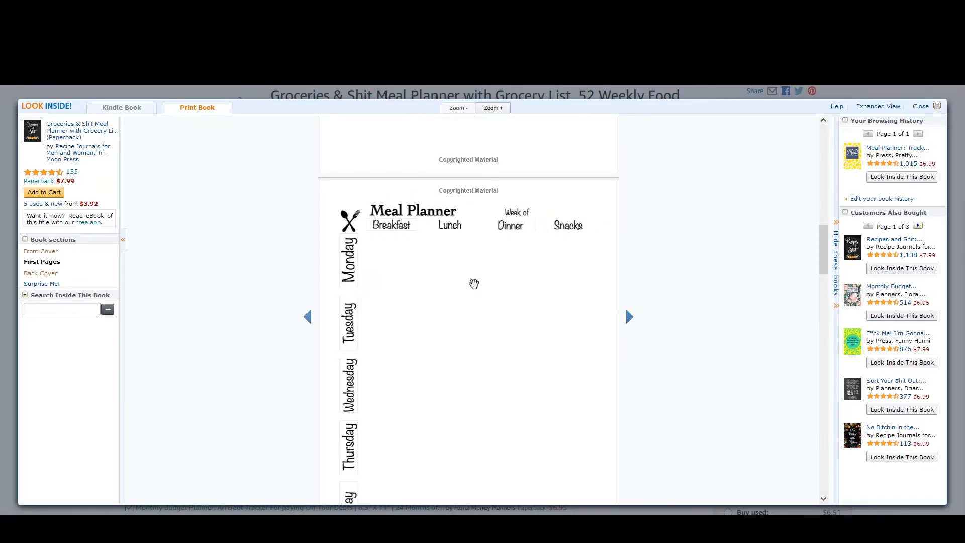
scroll(474, 283, "up", 5)
scroll(474, 283, "down", 7)
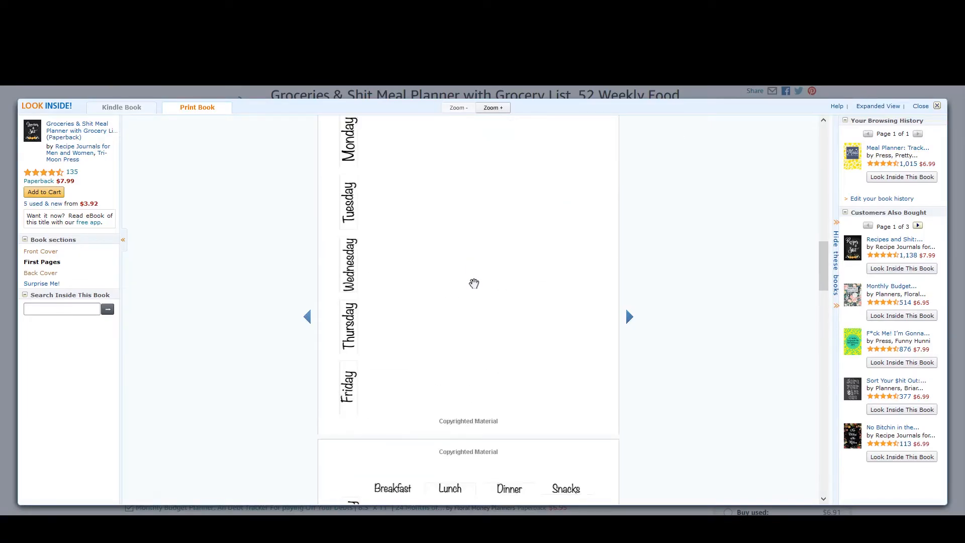
scroll(474, 284, "up", 1)
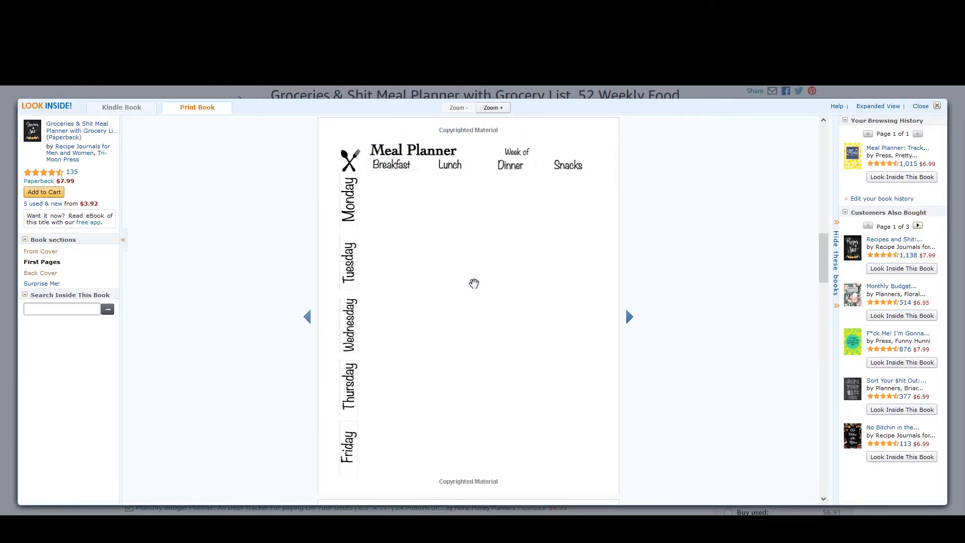
scroll(474, 284, "down", 3)
scroll(473, 286, "down", 3)
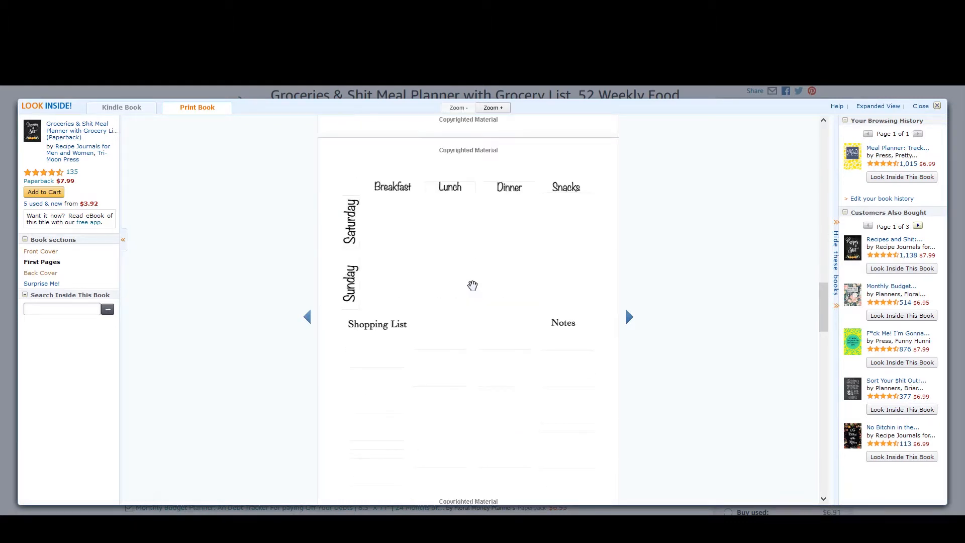
scroll(472, 286, "down", 1)
scroll(472, 285, "up", 7)
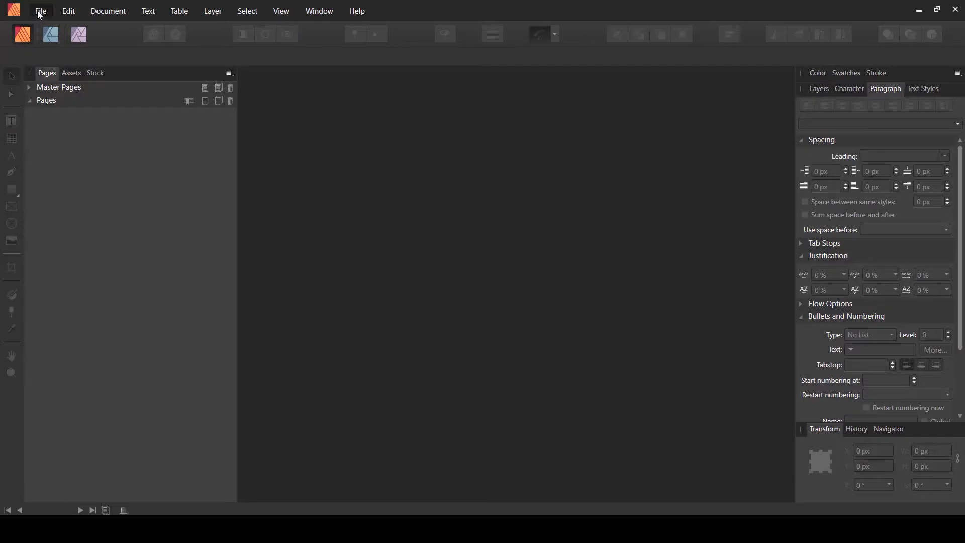
- Start a new document with a page width of 6 in and page height of 9 in
left_click(38, 12)
left_click(46, 37)
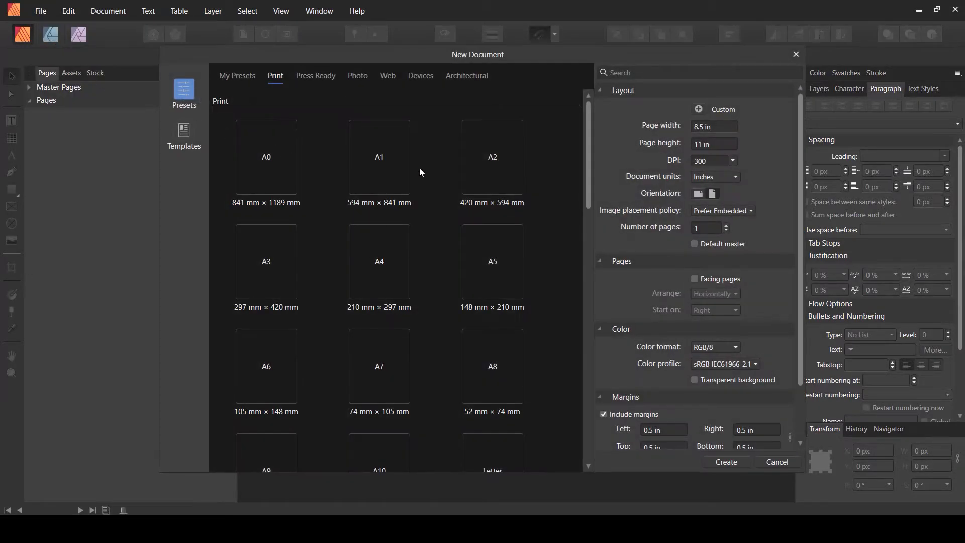
left_click(715, 128)
type("6")
left_click(713, 146)
type("9")
left_click(719, 129)
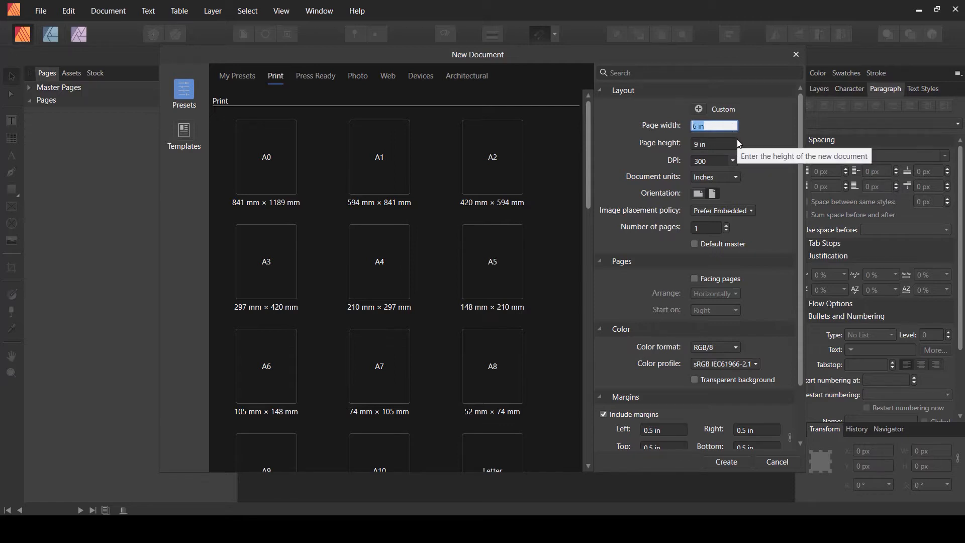
left_click(761, 147)
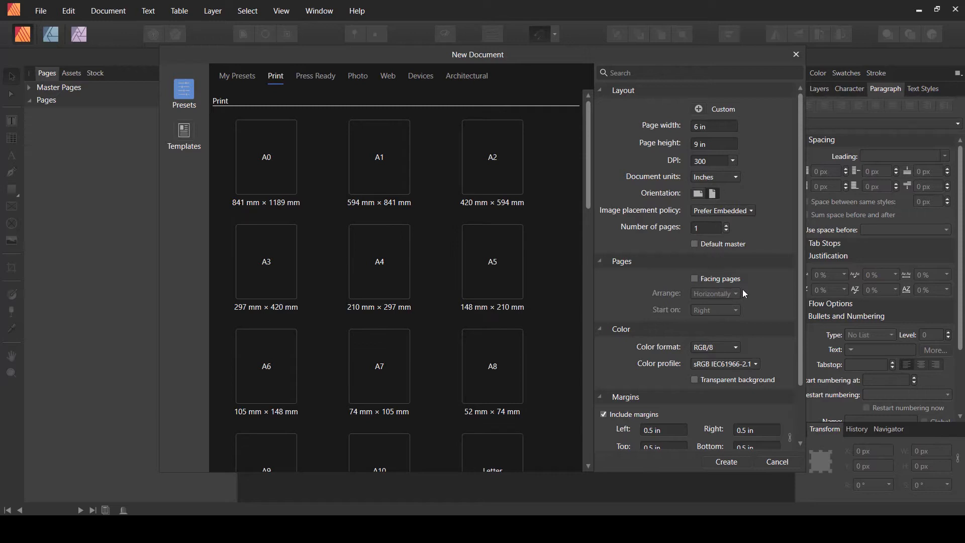
- Enable facing pages, review the margin and bleed settings, and create the document
left_click(704, 280)
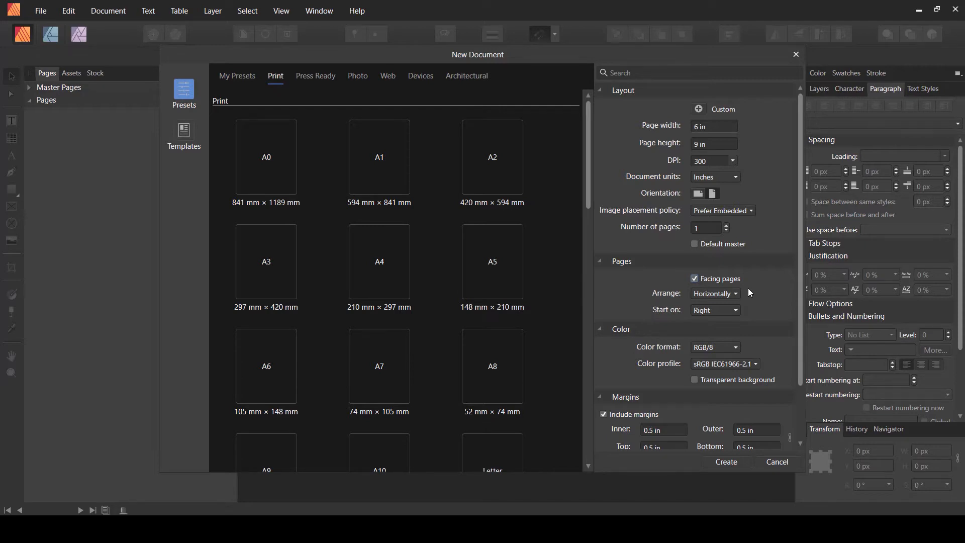
scroll(750, 292, "down", 1)
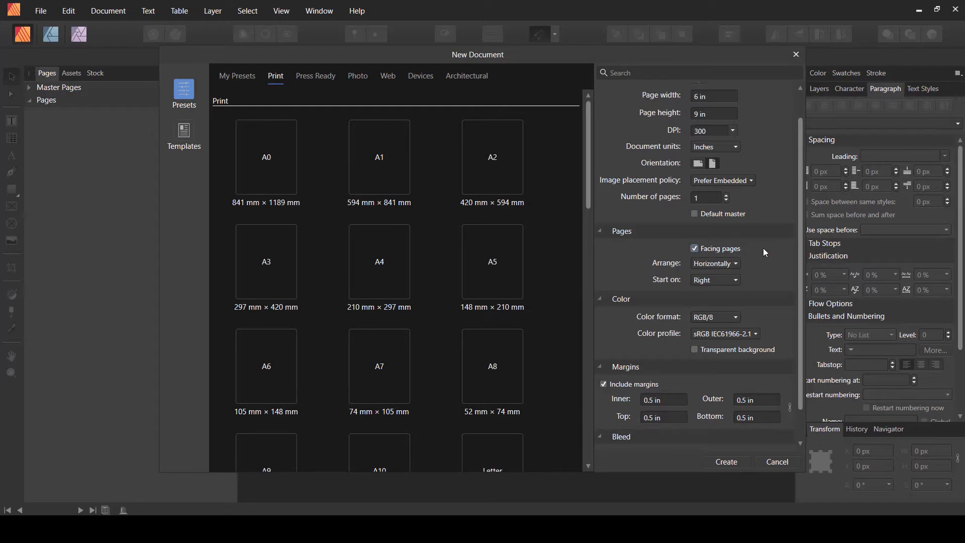
scroll(753, 295, "down", 1)
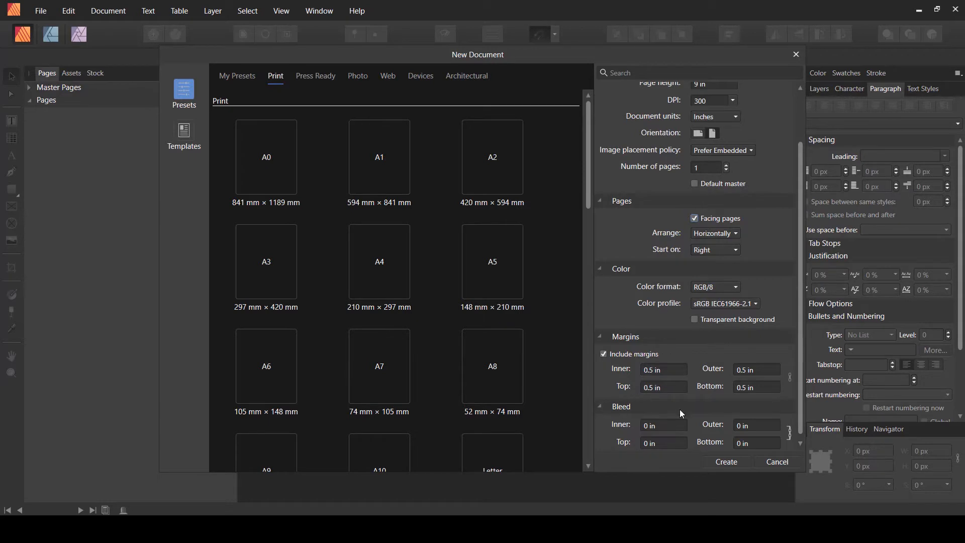
scroll(681, 413, "down", 1)
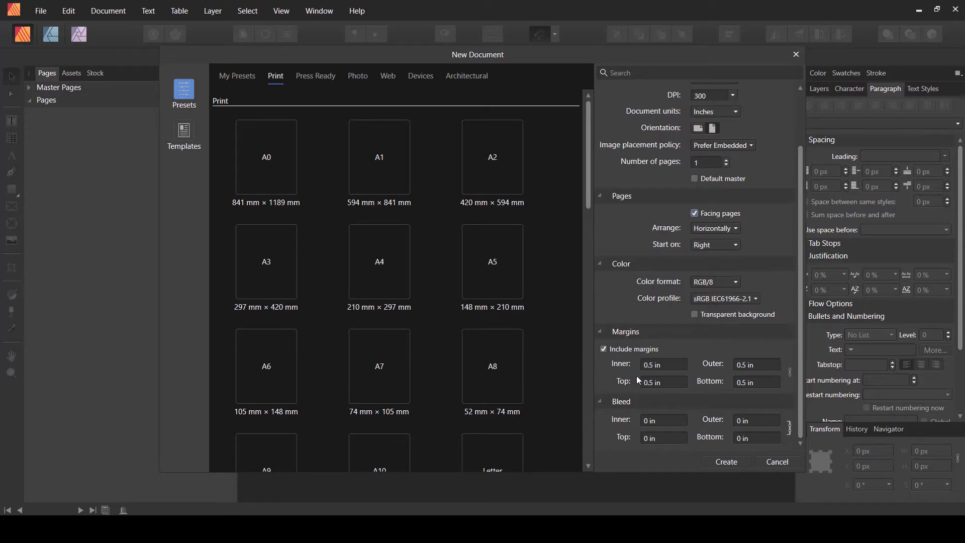
scroll(626, 312, "up", 2)
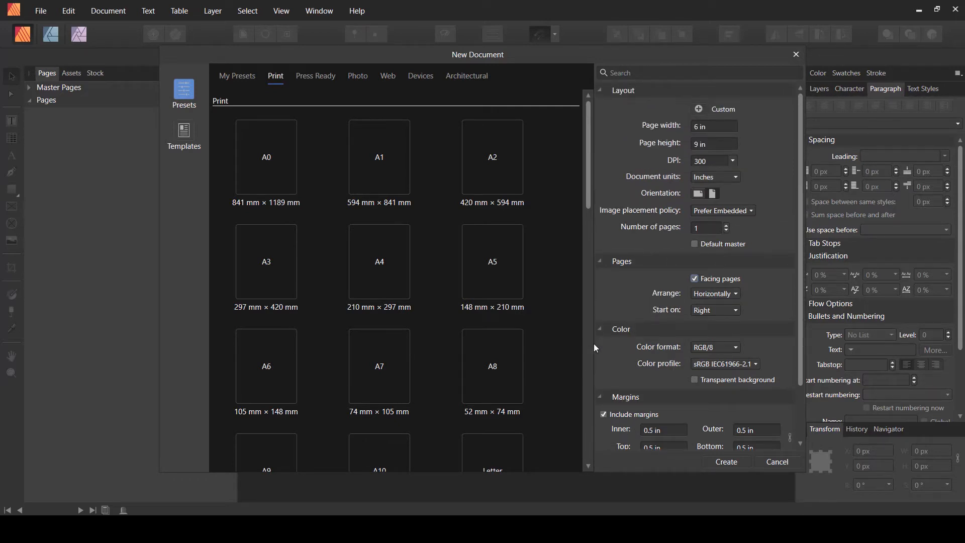
left_click(726, 457)
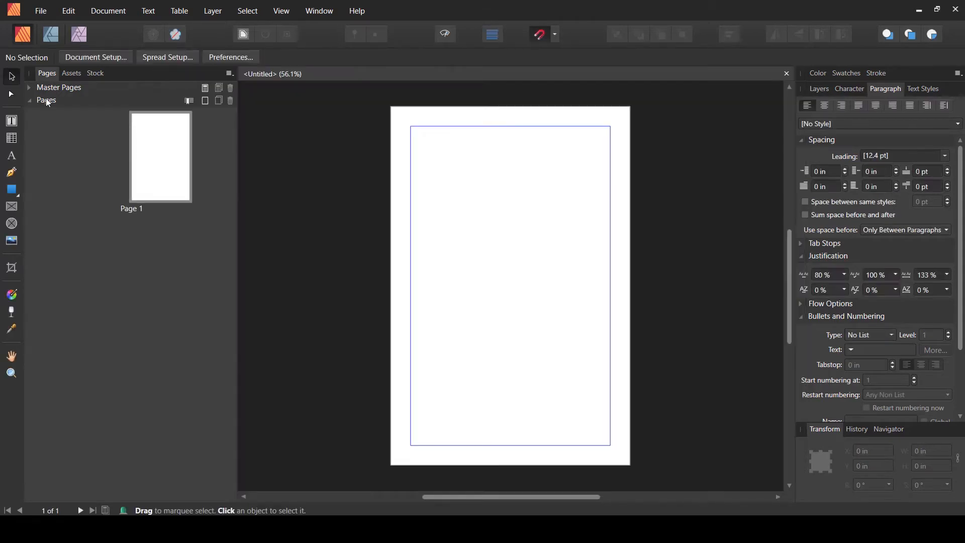
- Expand the master pages list and add a new facing master page
left_click(32, 89)
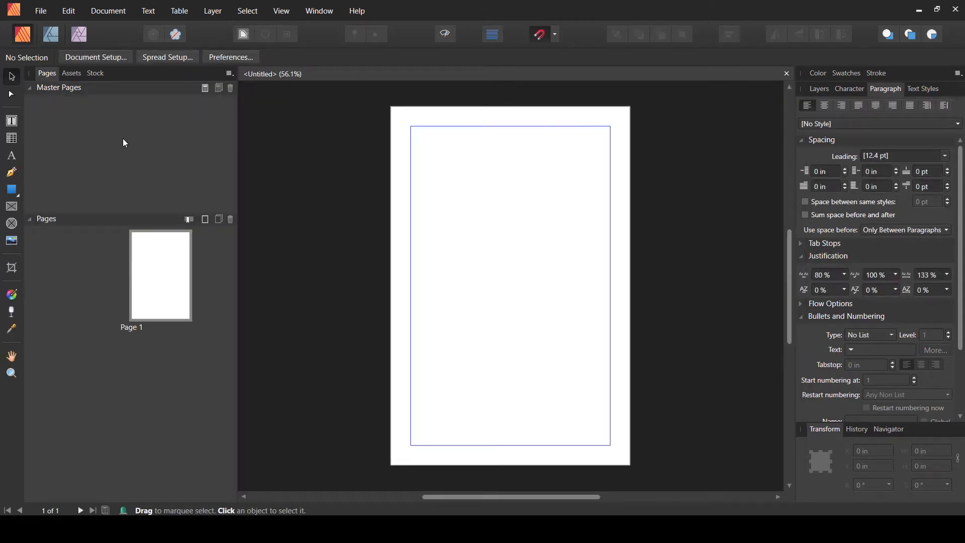
left_click(205, 88)
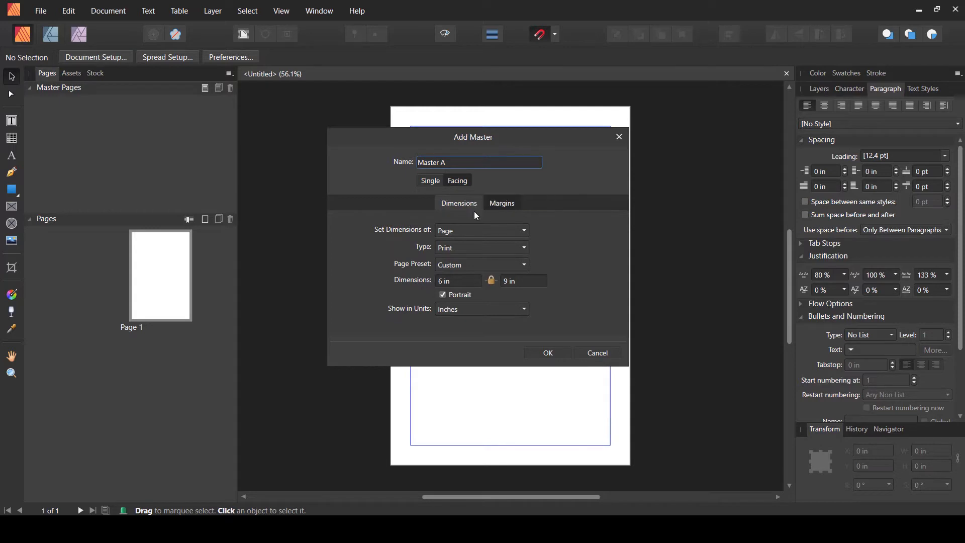
left_click(549, 352)
- On the master page, add artistic text reading MONDAY near the top-left of the left page
left_click(128, 144)
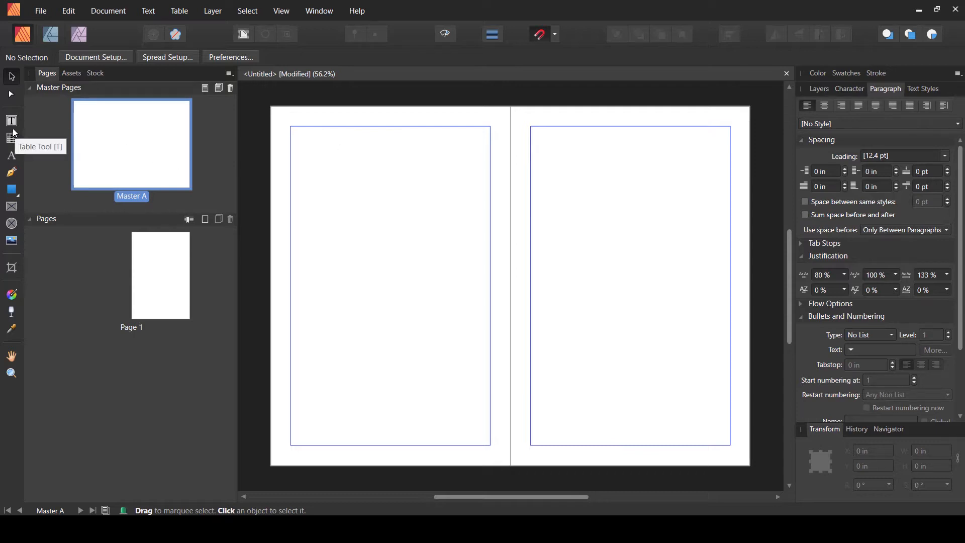
left_click(12, 157)
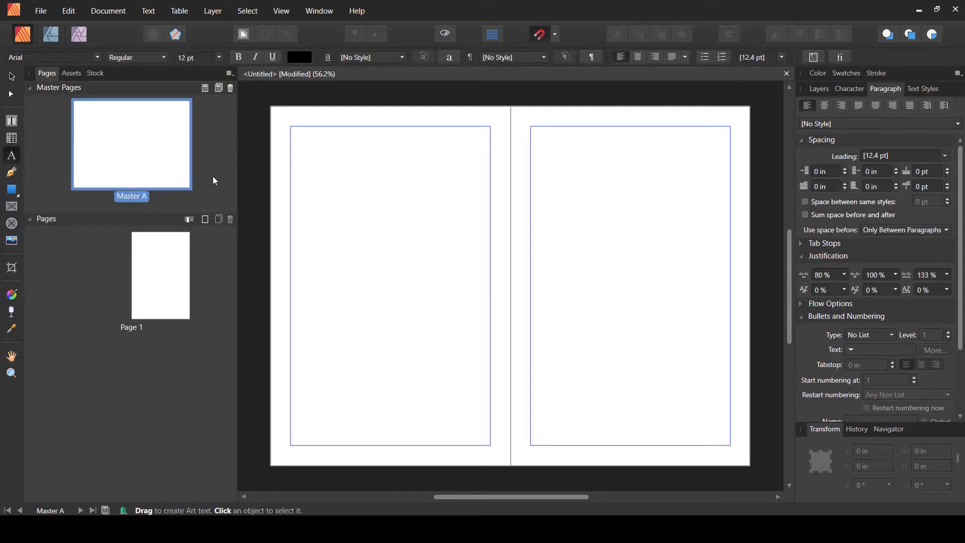
left_click(331, 191)
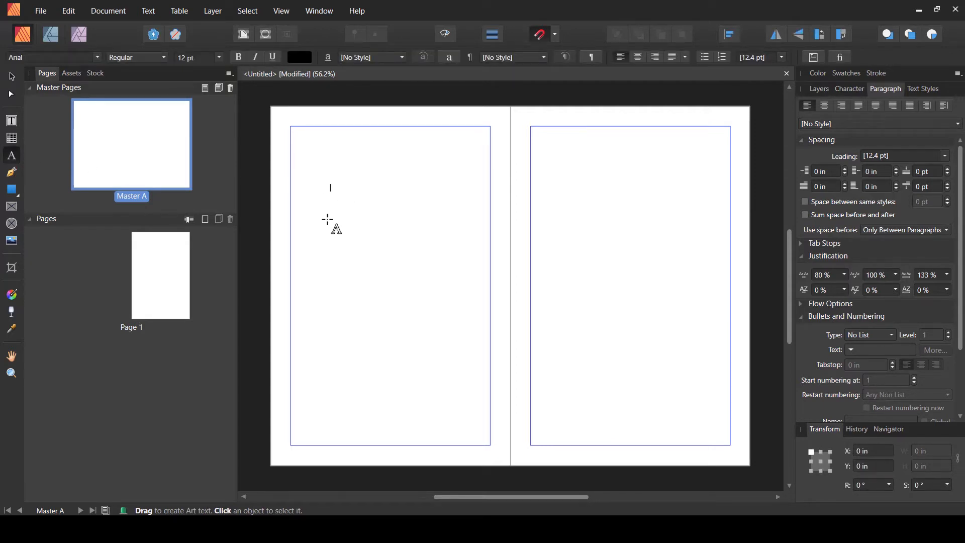
type("MONDAY")
key("Escape")
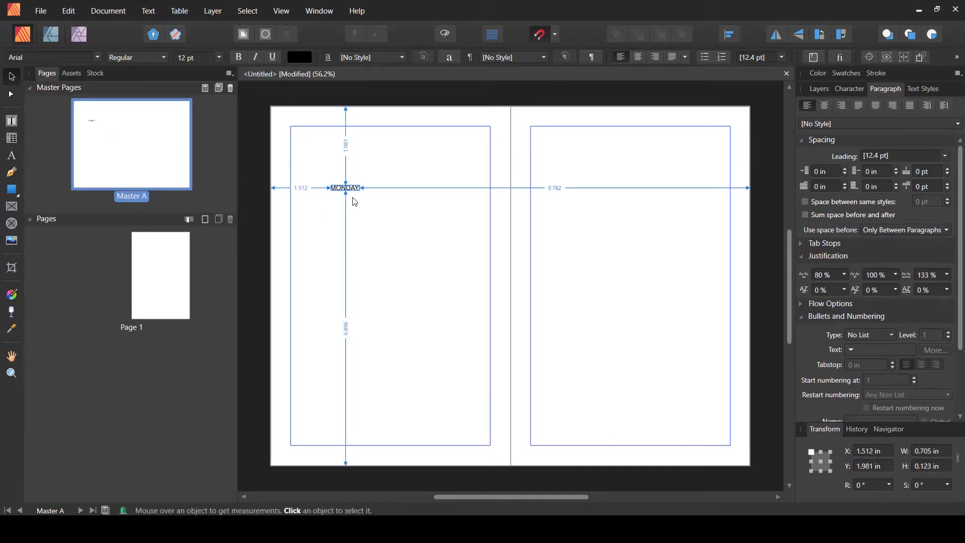
- Rotate the MONDAY text to vertical and move it to the top of the left page's left margin
scroll(345, 187, "up", 4)
scroll(390, 181, "up", 2)
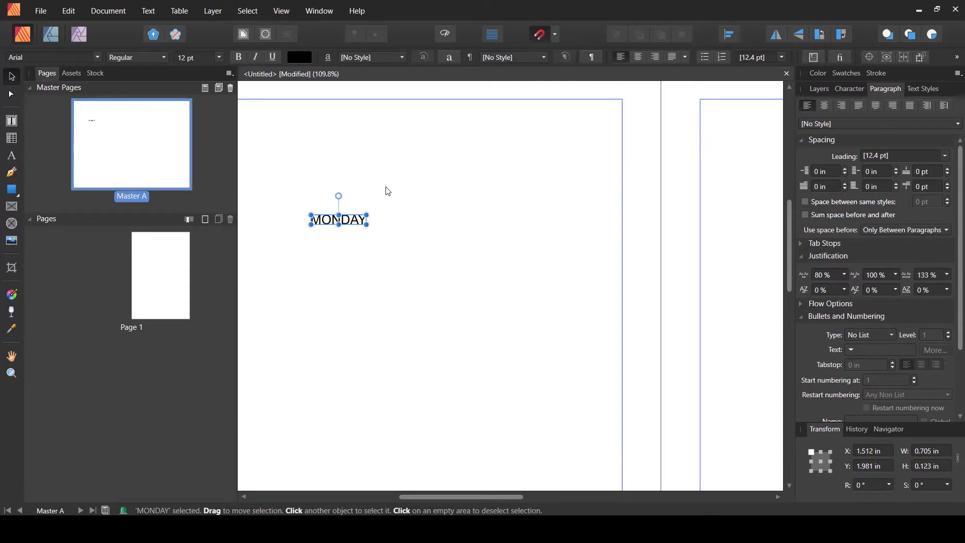
left_click_drag(362, 190, 430, 223)
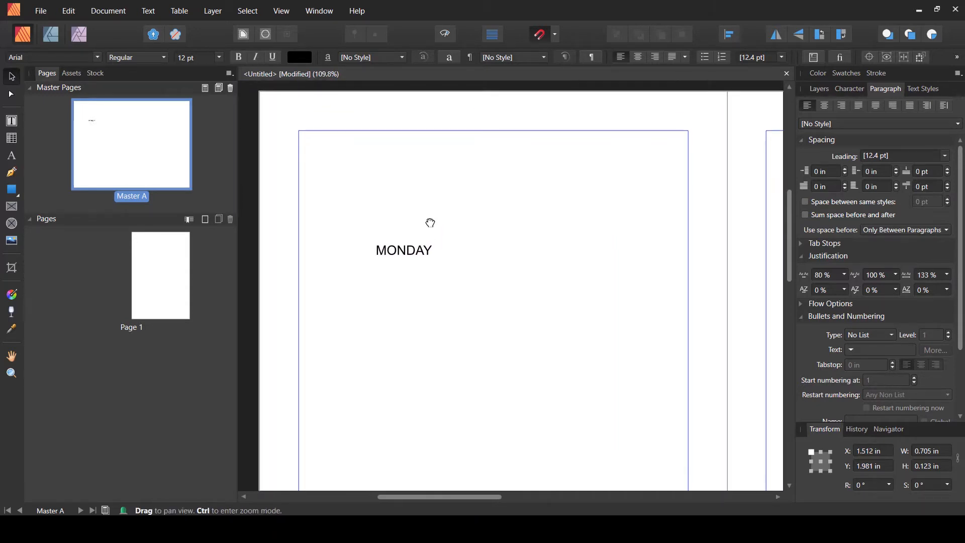
left_click(419, 250)
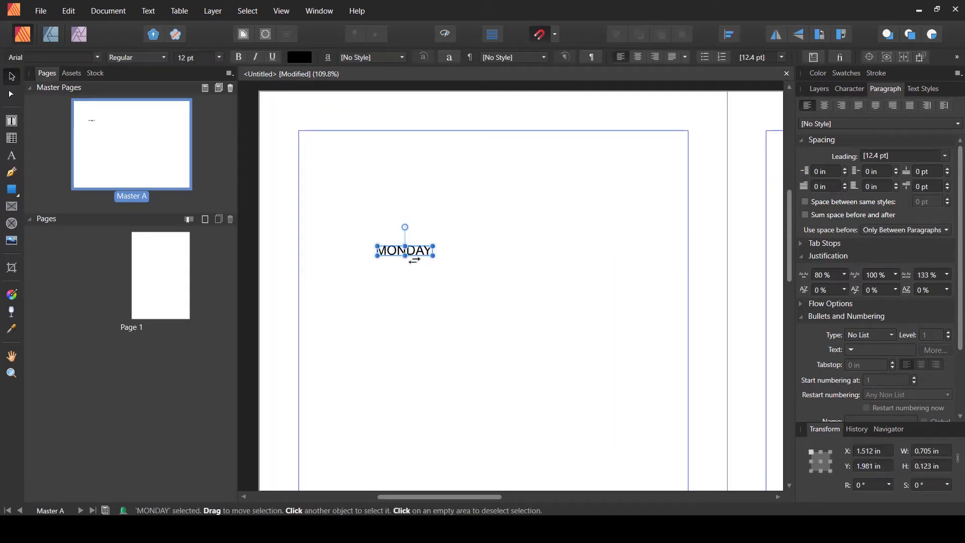
left_click_drag(439, 260, 430, 191)
left_click_drag(406, 268, 317, 231)
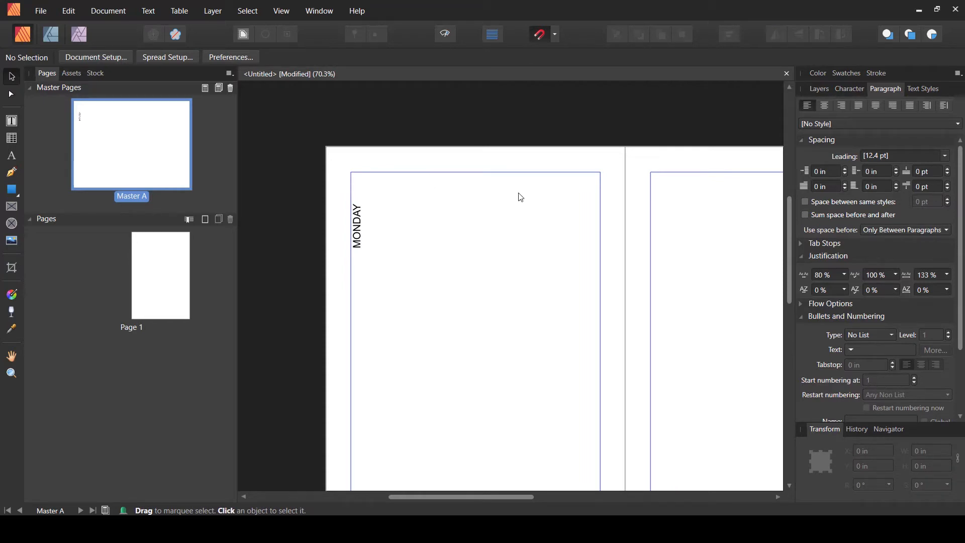
scroll(526, 199, "up", 1)
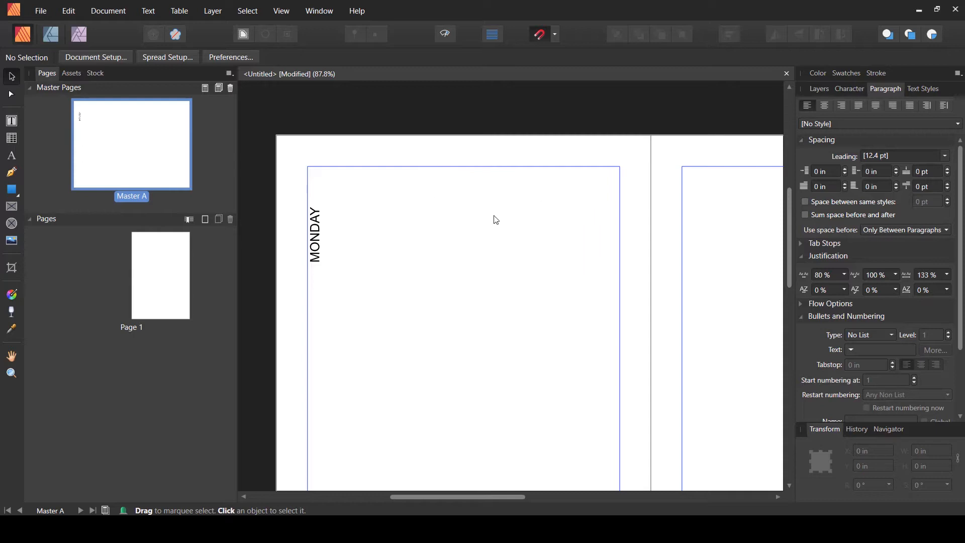
scroll(339, 248, "down", 2)
scroll(342, 251, "down", 2)
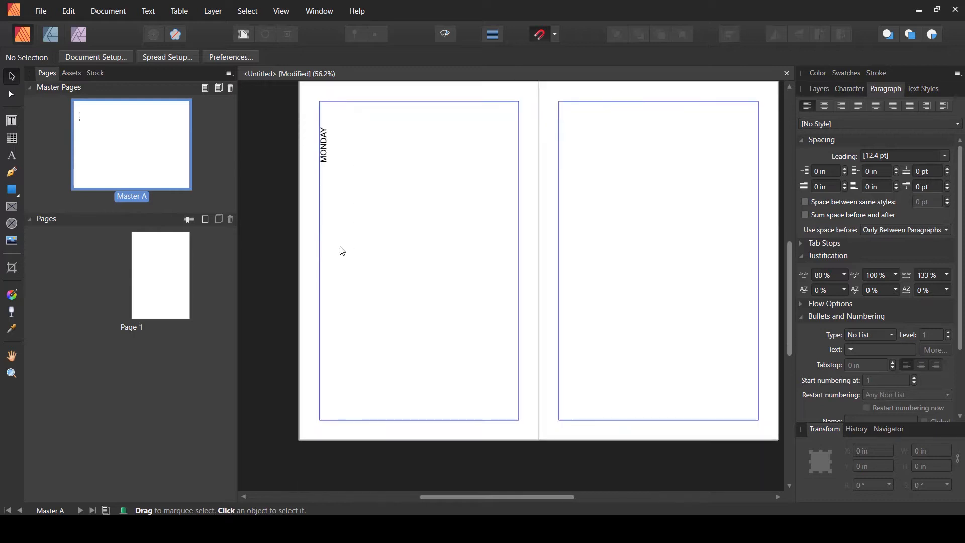
- Draw a table beside the MONDAY label and reduce it to a single column stretched to the right margin
scroll(336, 238, "up", 3)
scroll(326, 234, "up", 3)
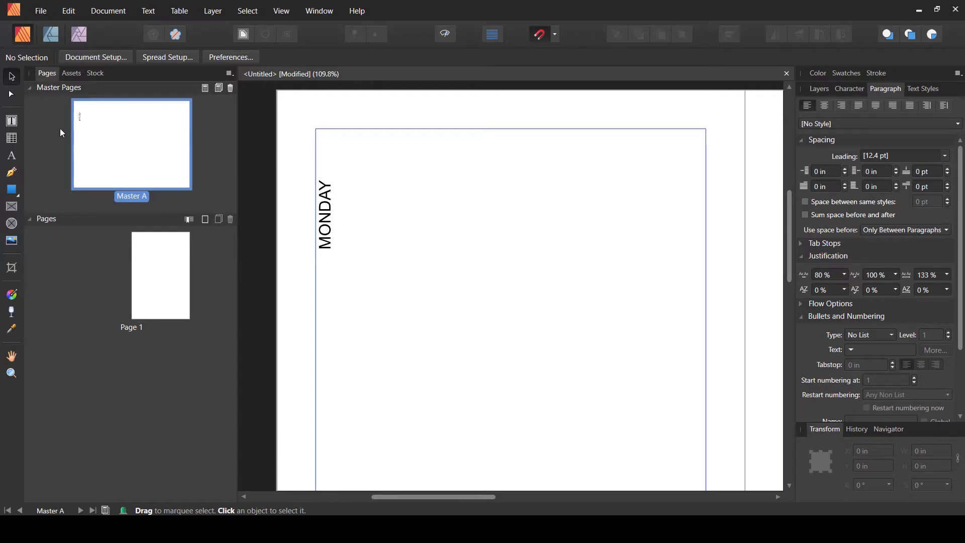
left_click(13, 137)
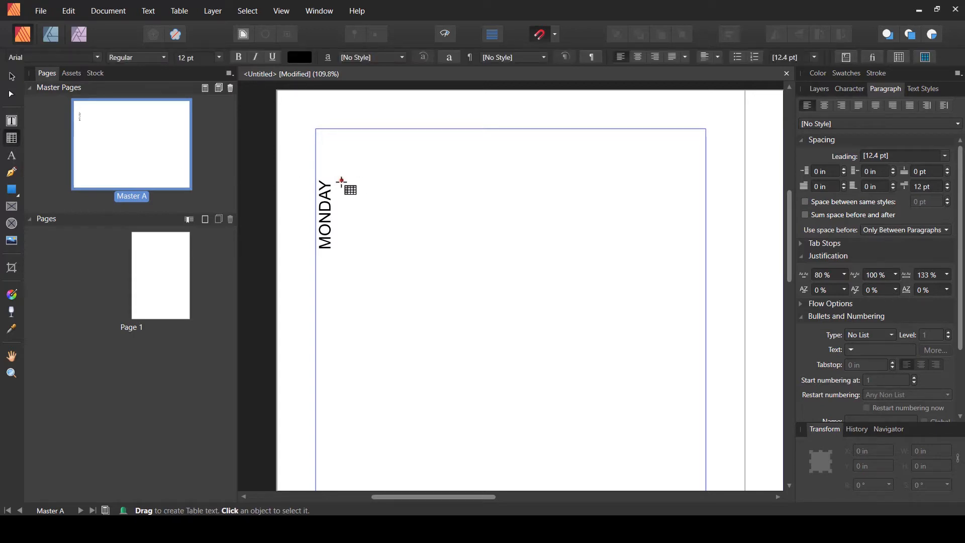
left_click_drag(342, 180, 706, 248)
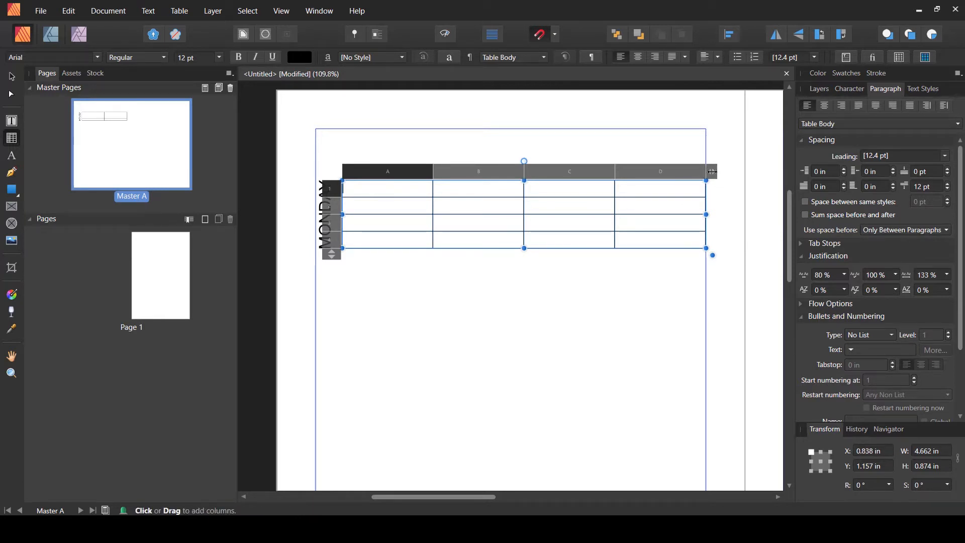
left_click_drag(713, 171, 440, 172)
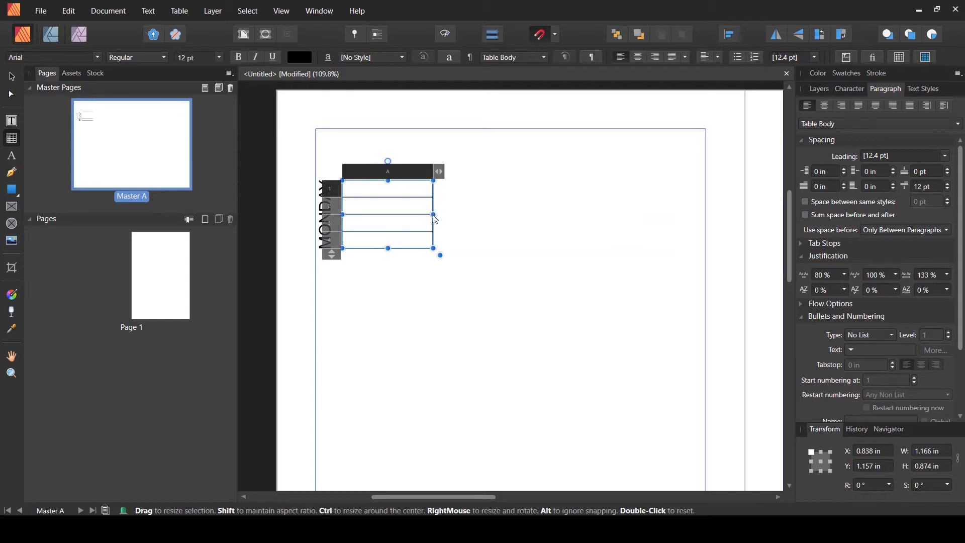
left_click_drag(434, 214, 700, 214)
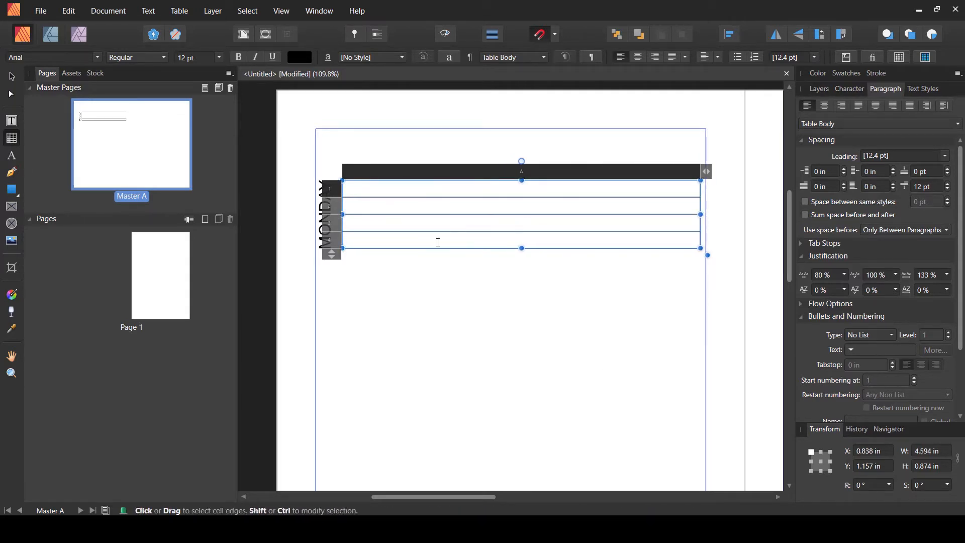
- Reduce the table to three rows while keeping its overall height at about 0.87 in
left_click(12, 77)
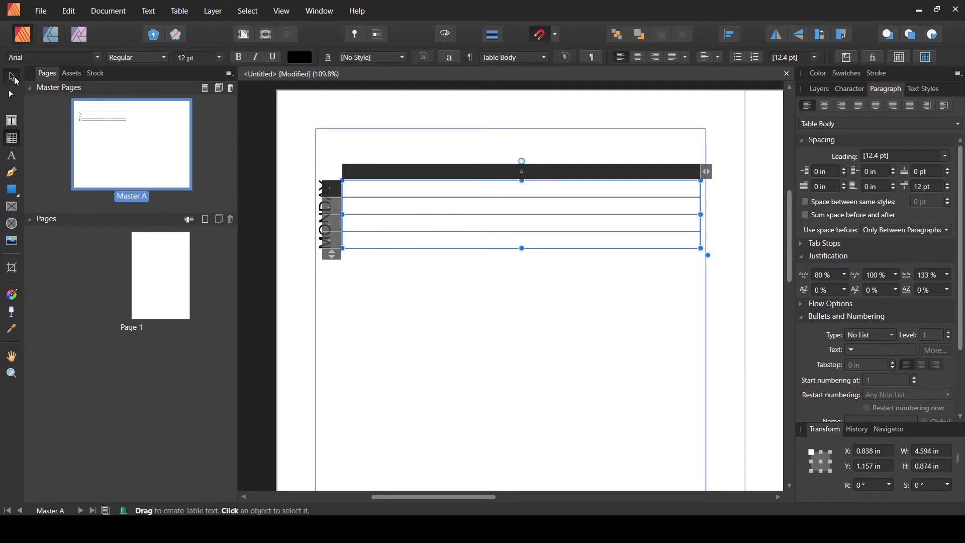
left_click(418, 286)
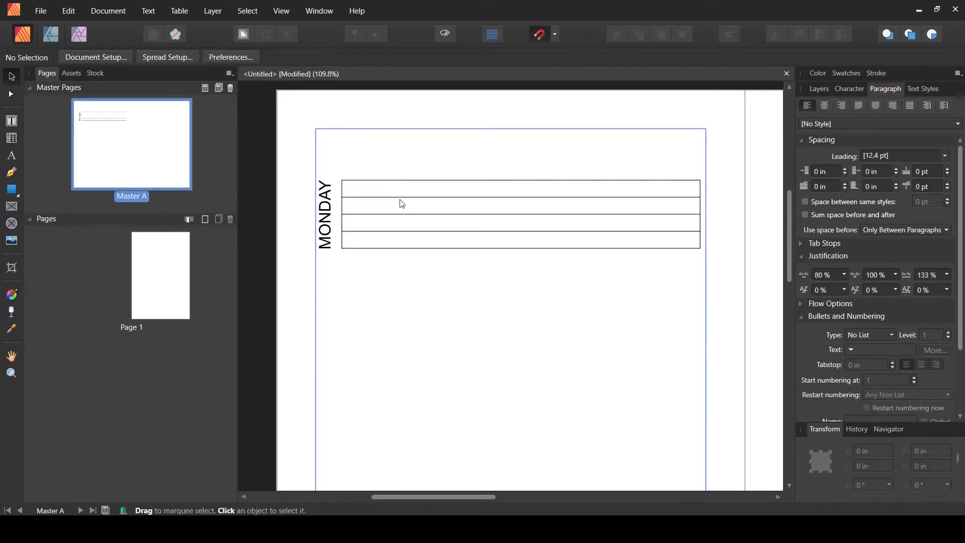
left_click(459, 184)
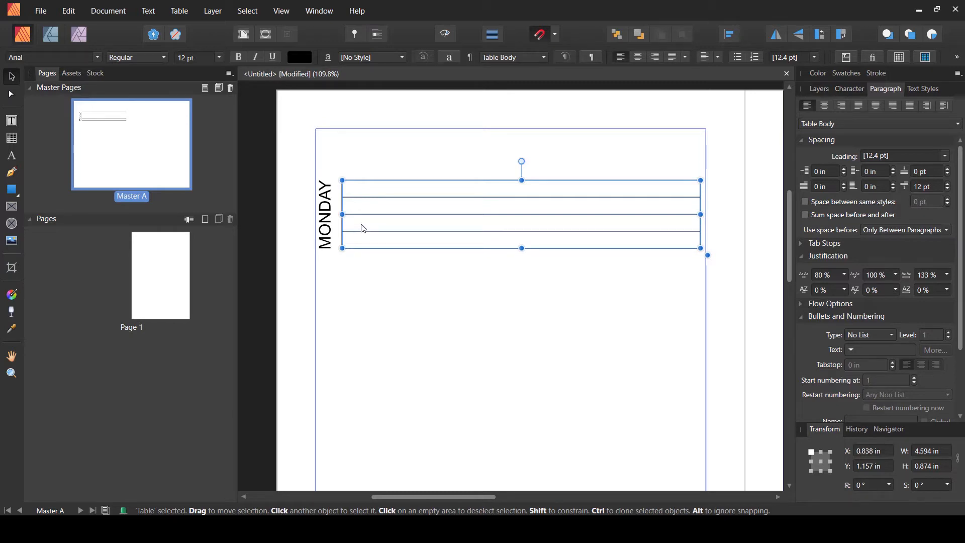
left_click(12, 138)
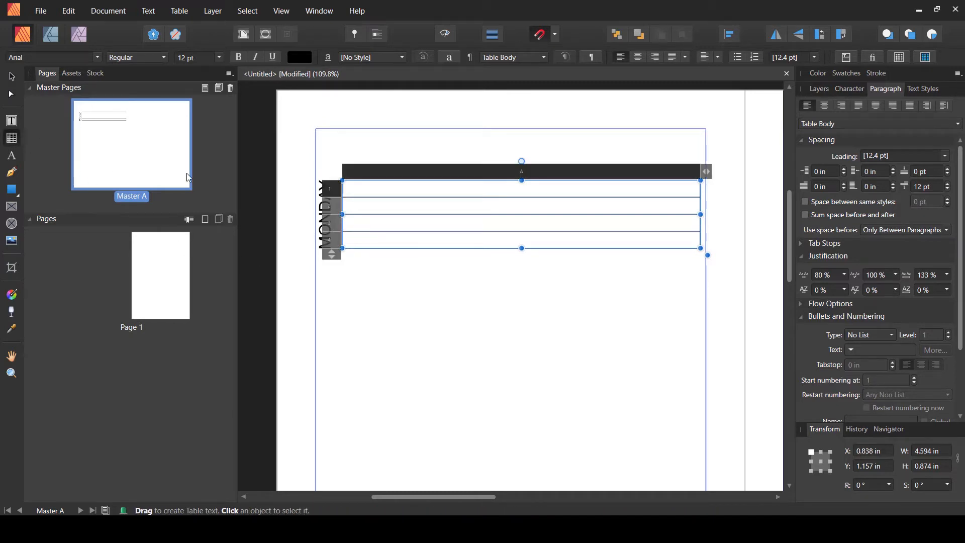
left_click_drag(332, 253, 331, 238)
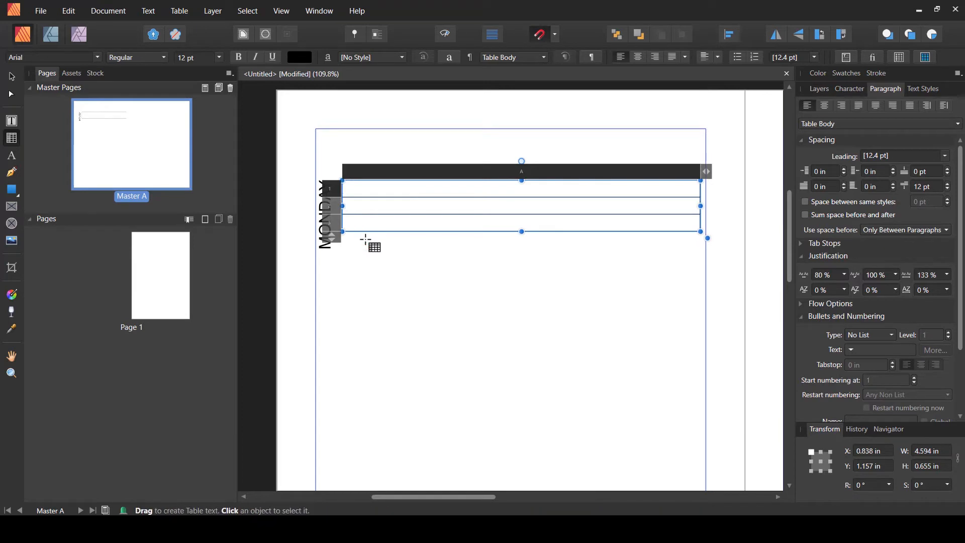
left_click_drag(524, 231, 523, 248)
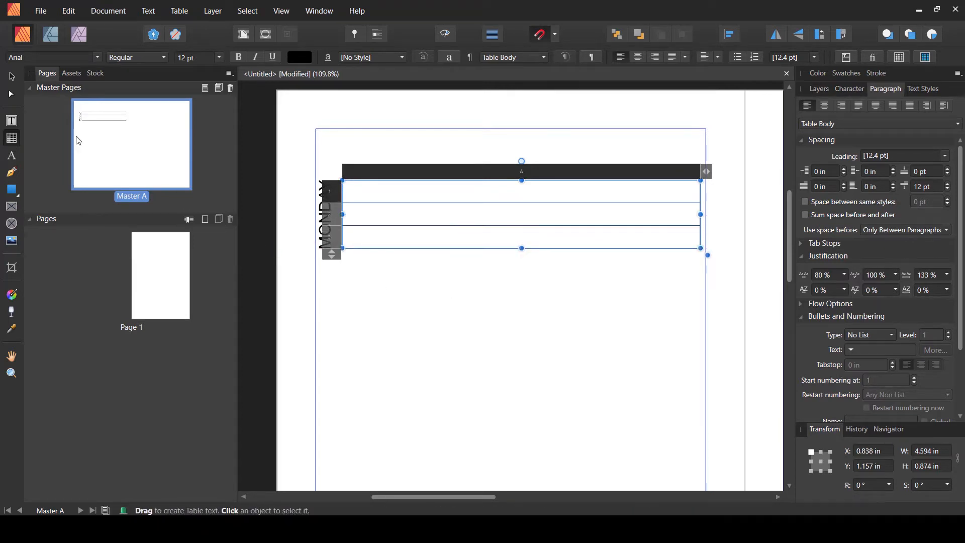
left_click(12, 76)
left_click(442, 275)
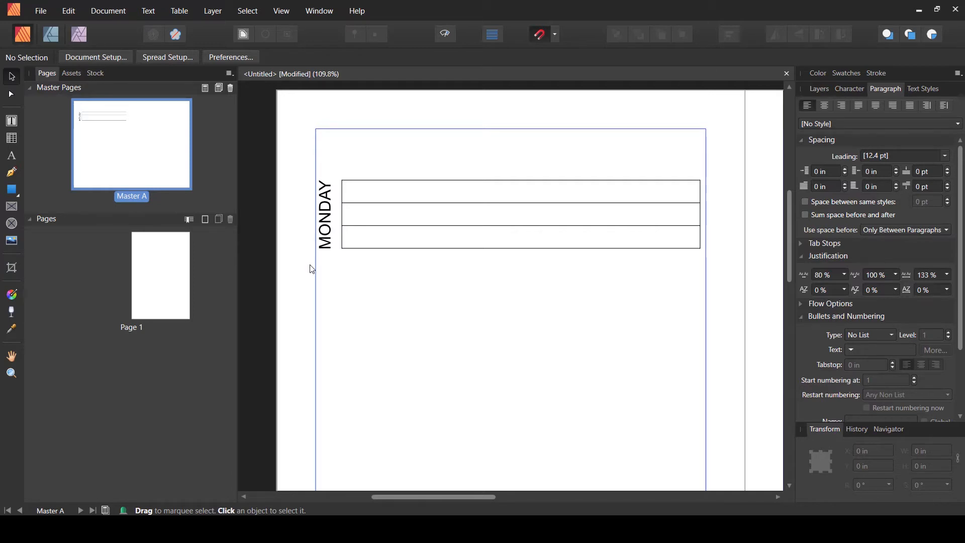
left_click(503, 186)
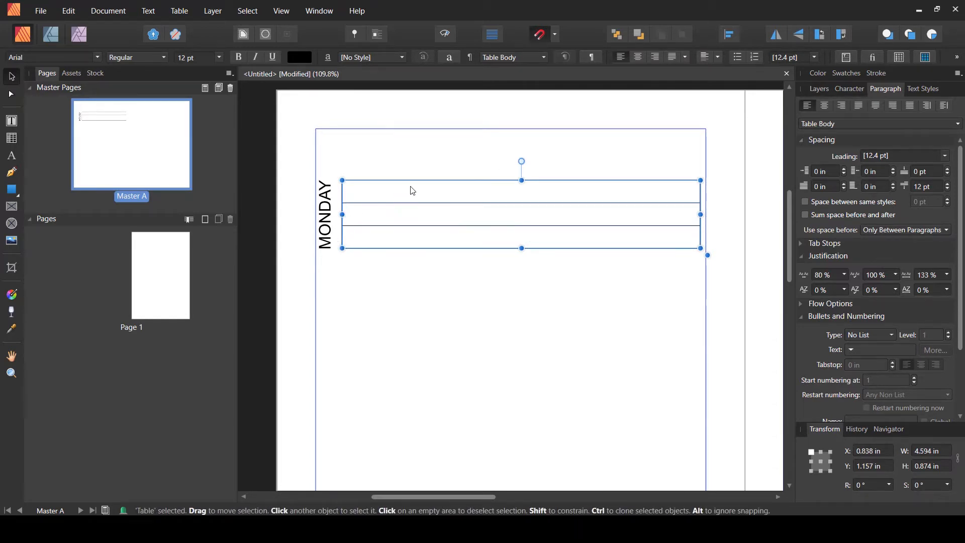
left_click(457, 279)
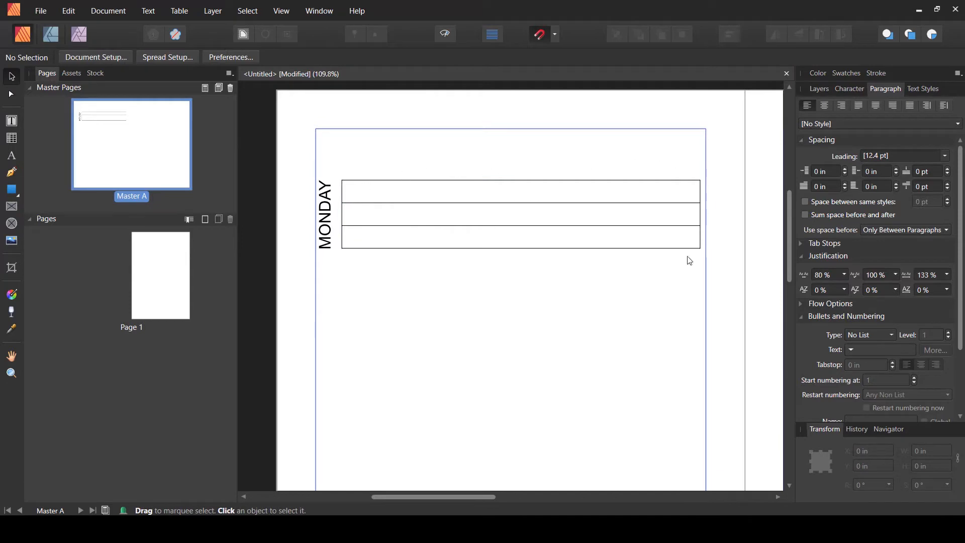
left_click(476, 185)
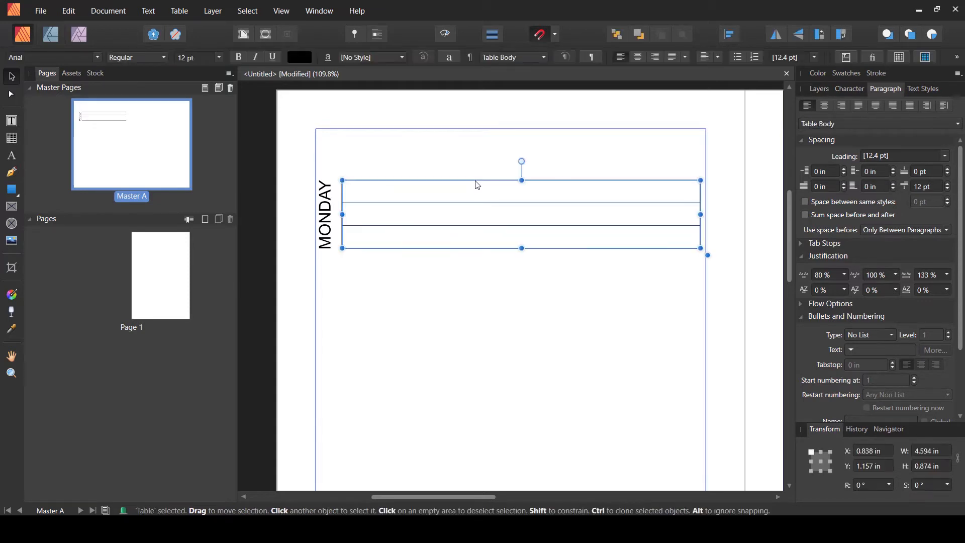
- Select all table cells, open the Table panel, and set the top and bottom outer borders to no stroke
left_click(12, 138)
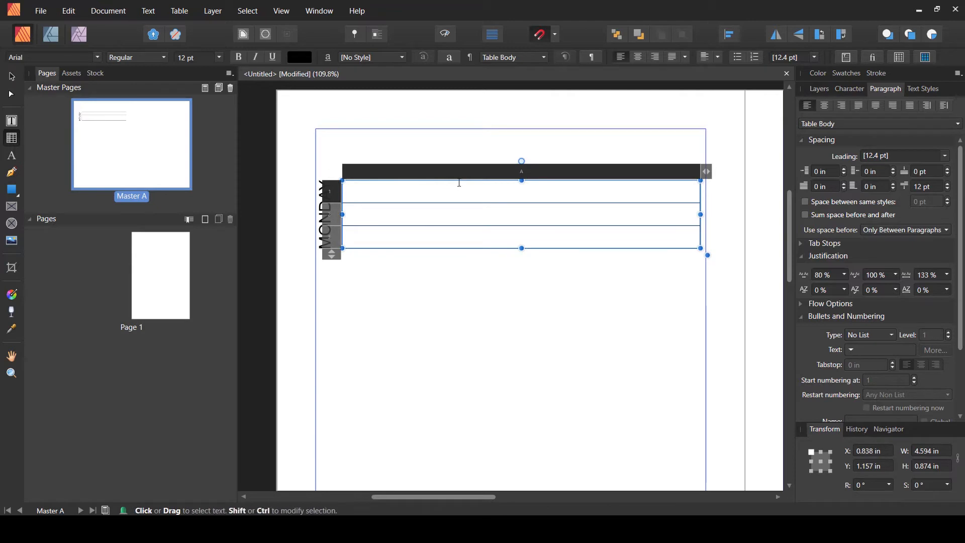
left_click(486, 175)
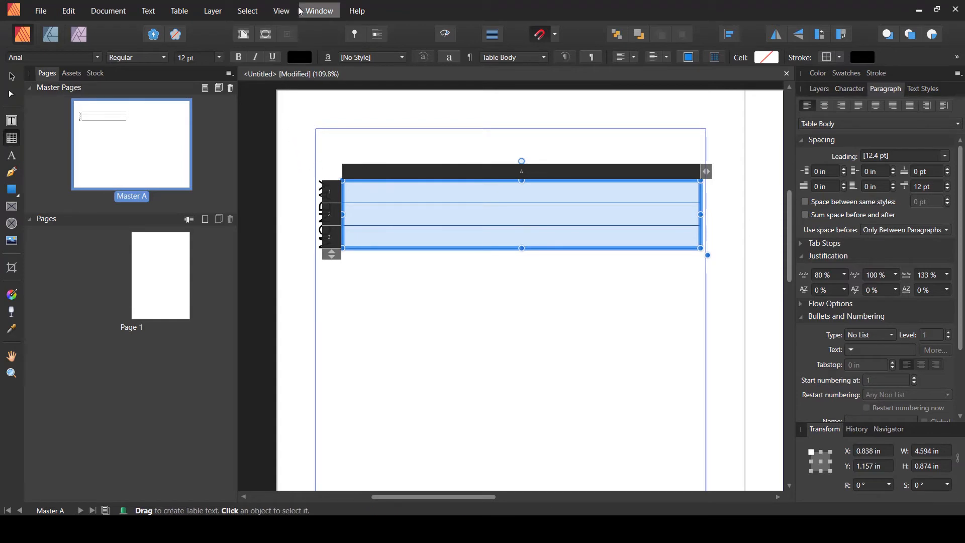
left_click(286, 12)
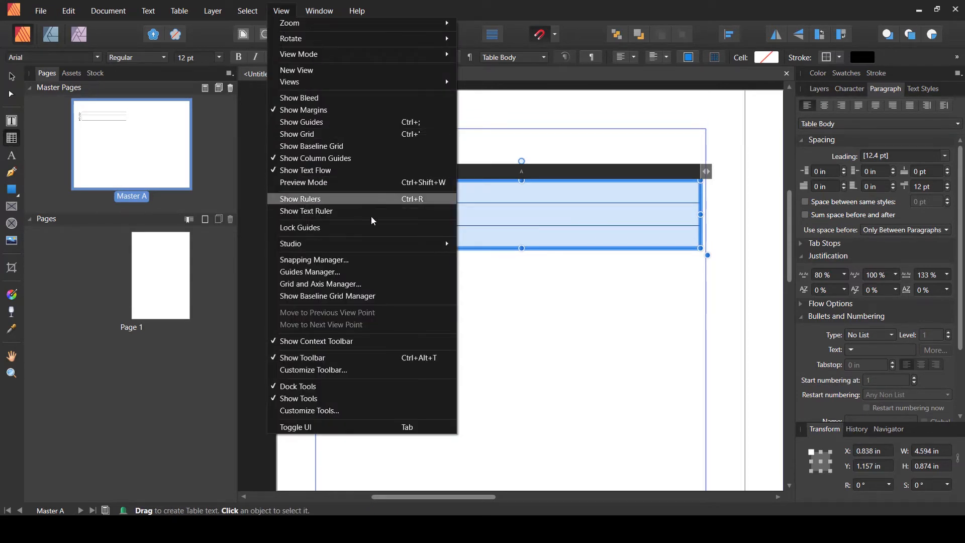
mouse_move(391, 245)
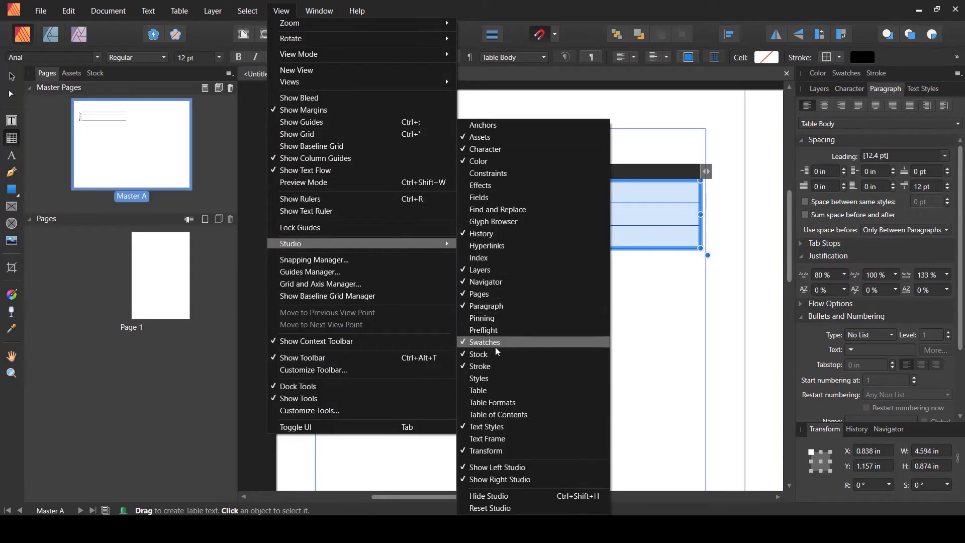
left_click(501, 391)
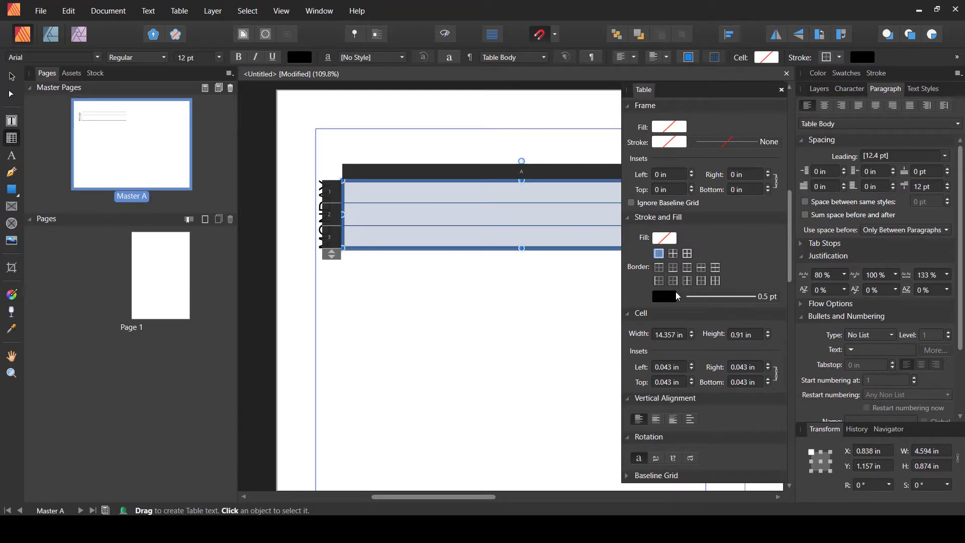
left_click(660, 271)
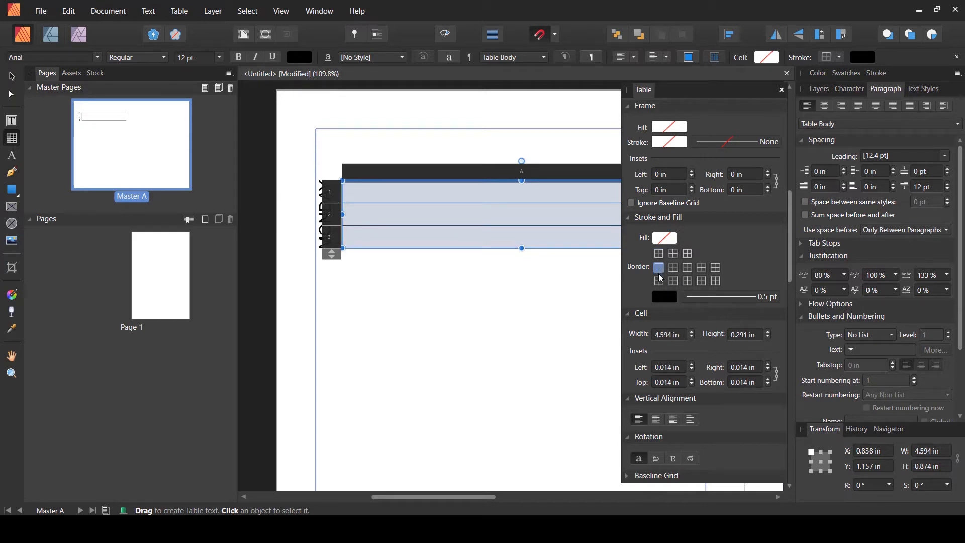
left_click(670, 300)
left_click(754, 320)
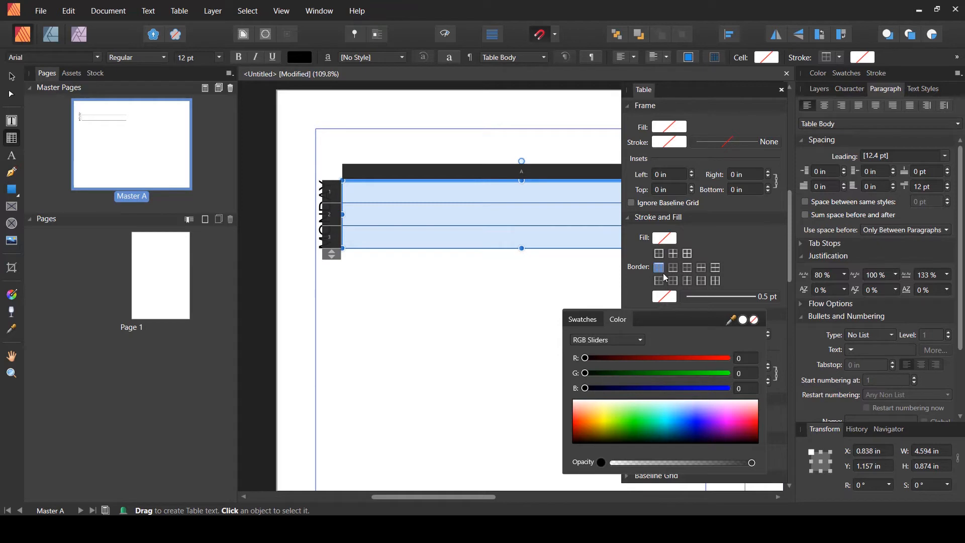
left_click(688, 268)
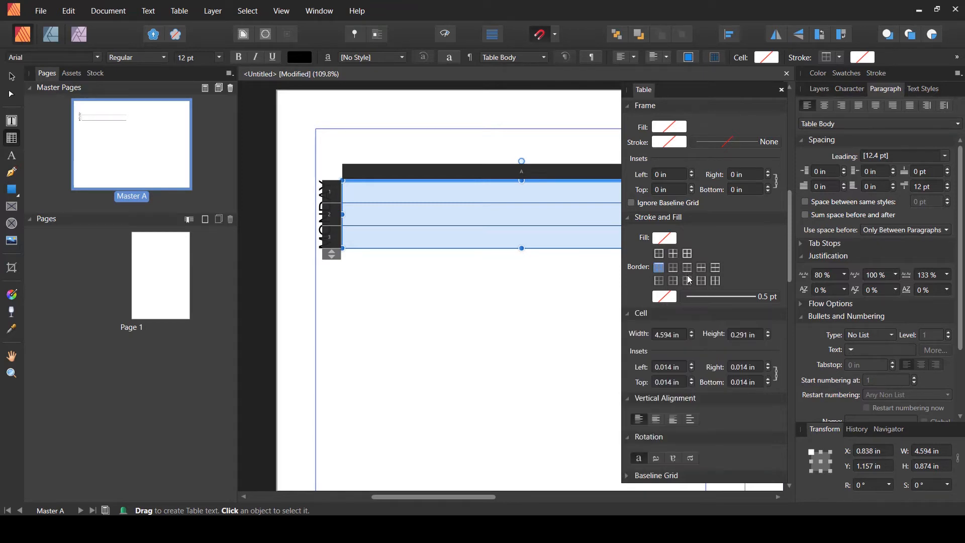
left_click(686, 271)
left_click(665, 297)
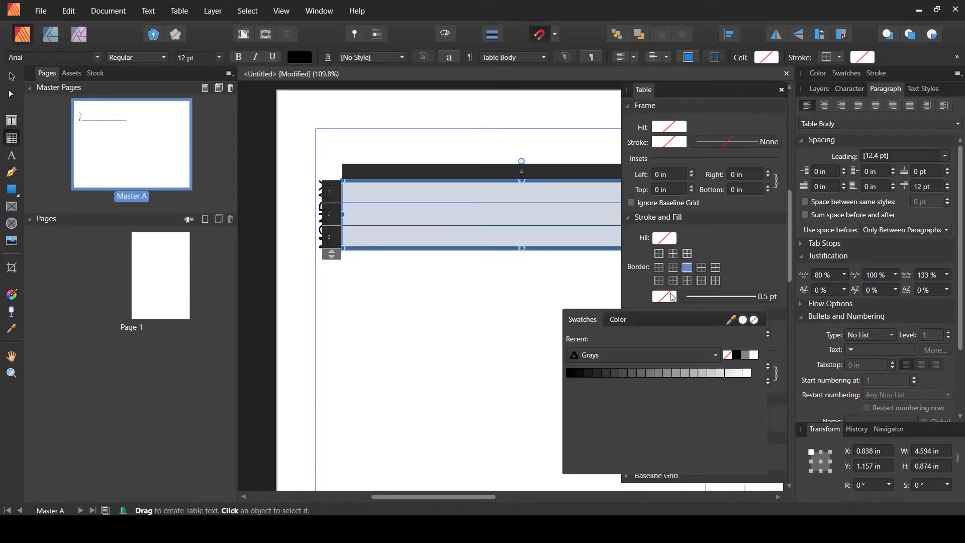
left_click(754, 321)
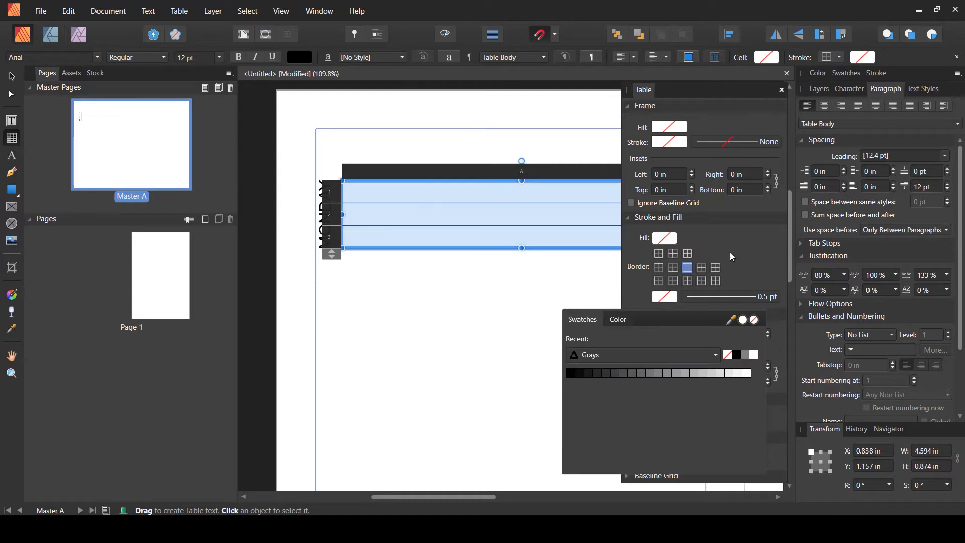
left_click(540, 287)
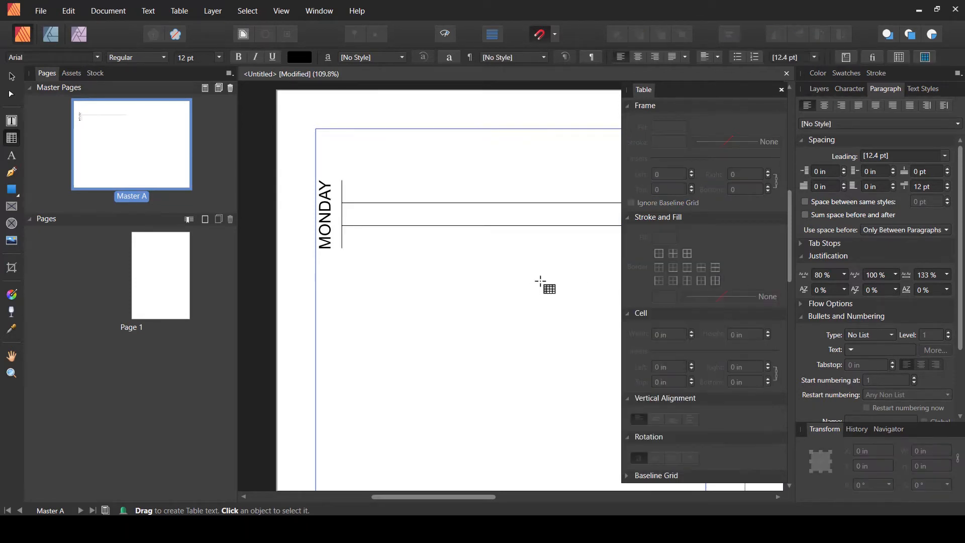
- Reselect all table cells and set the remaining left vertical border to no stroke, leaving only horizontal row lines
left_click(437, 201)
left_click(463, 175)
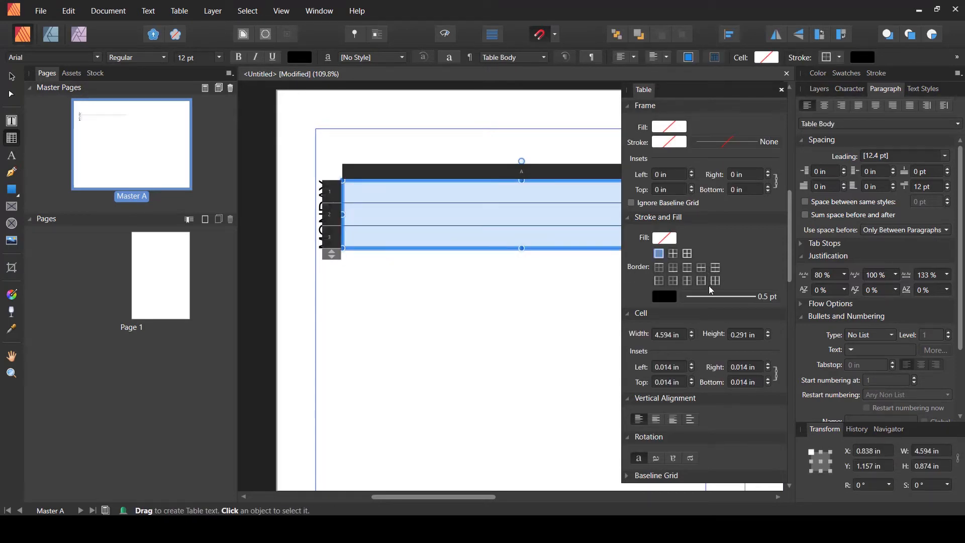
left_click(674, 282)
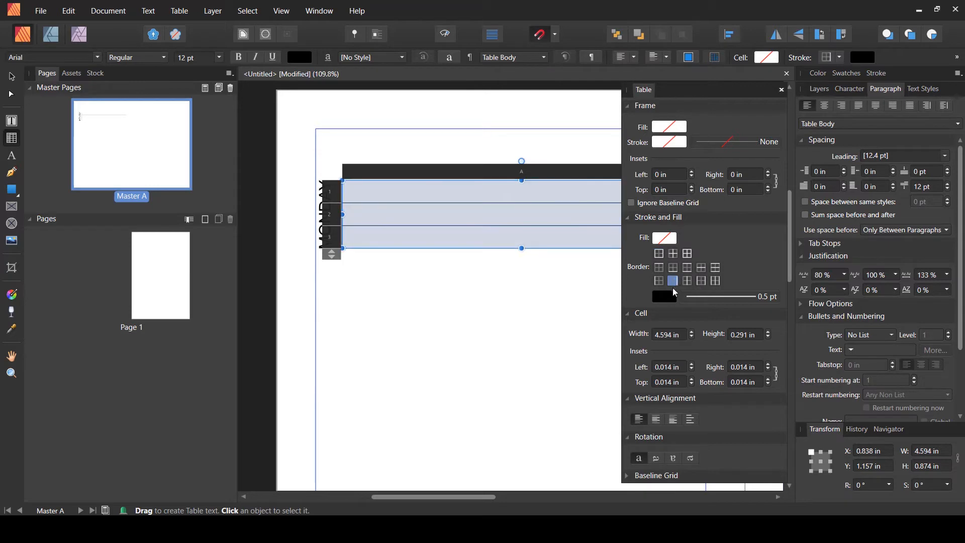
left_click(671, 303)
left_click(754, 320)
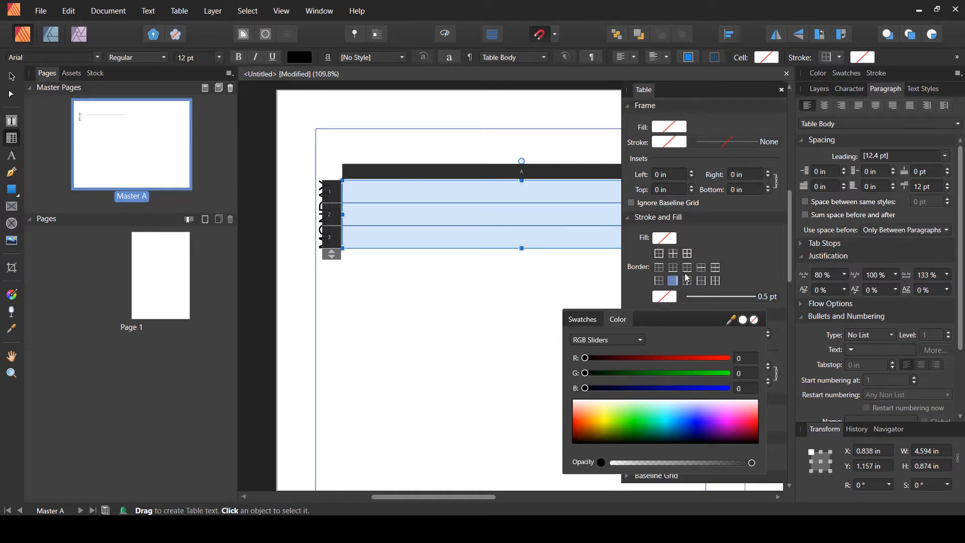
left_click(661, 285)
left_click(666, 300)
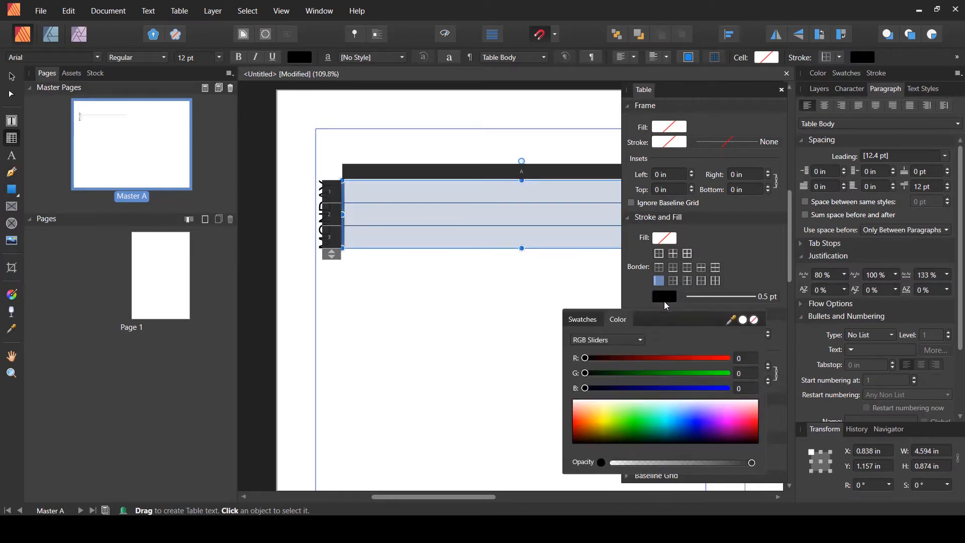
left_click(755, 320)
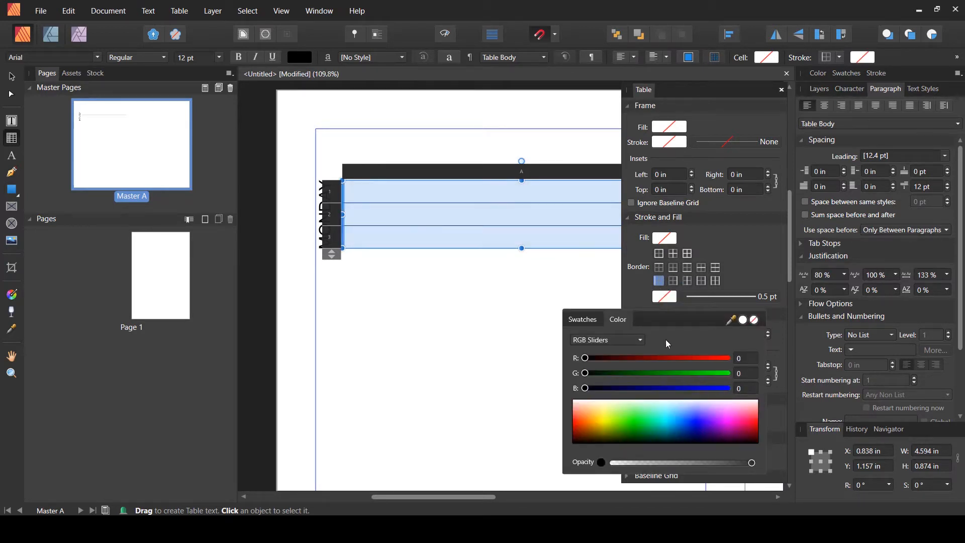
left_click(12, 76)
left_click(497, 337)
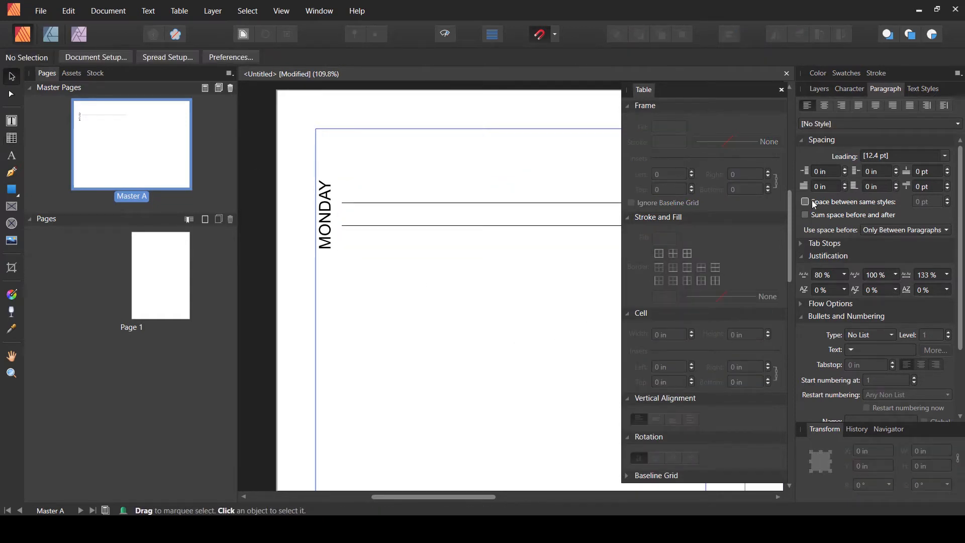
- Add a fourth row to the table and resize it back to about 0.87 in tall
left_click(781, 89)
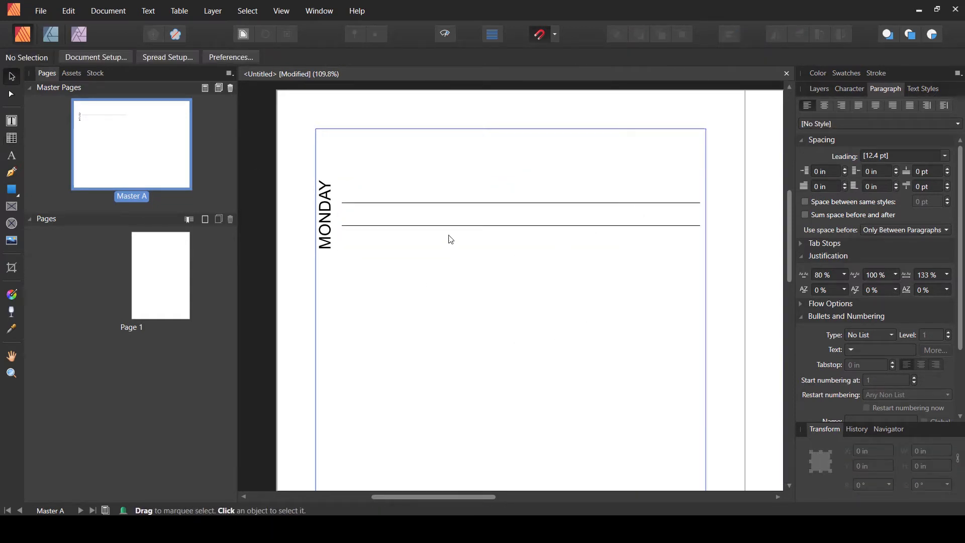
left_click(461, 204)
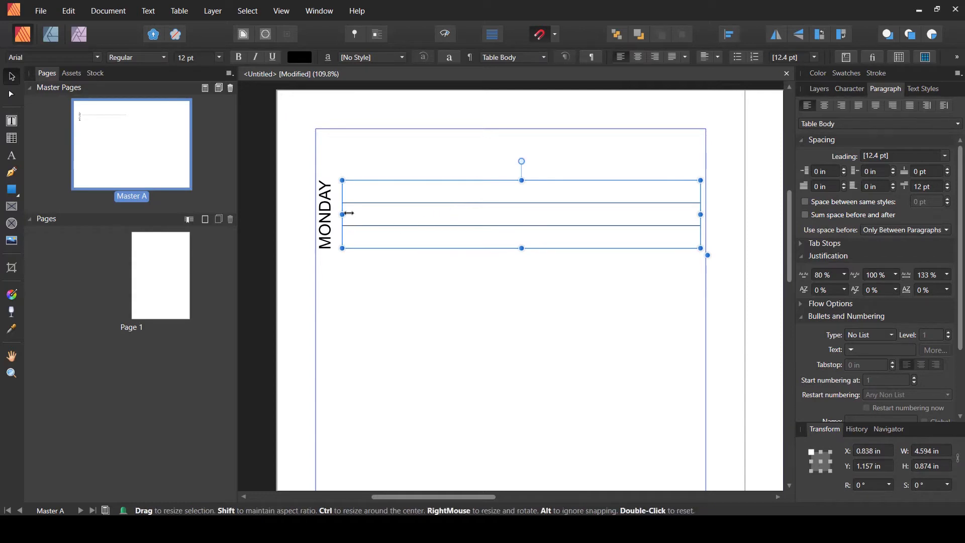
left_click(12, 138)
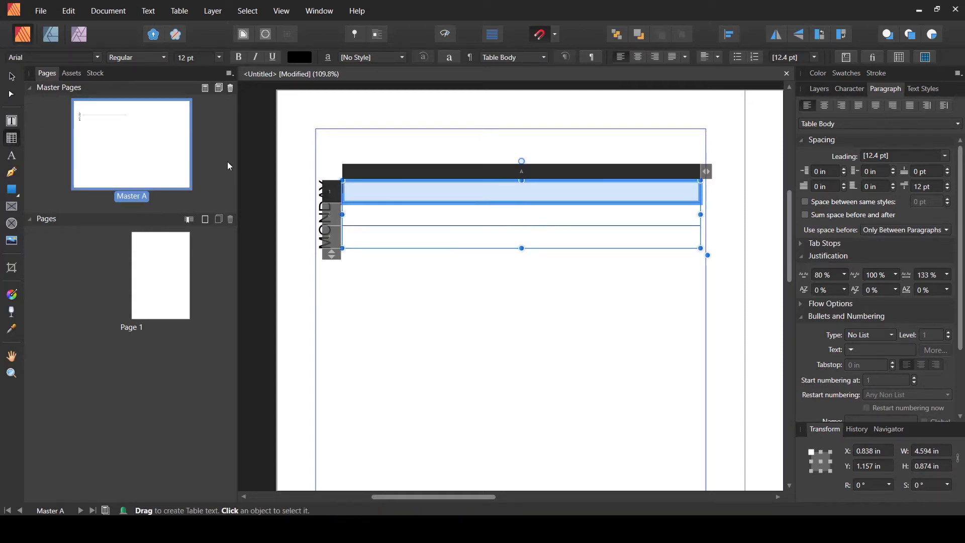
left_click(490, 171)
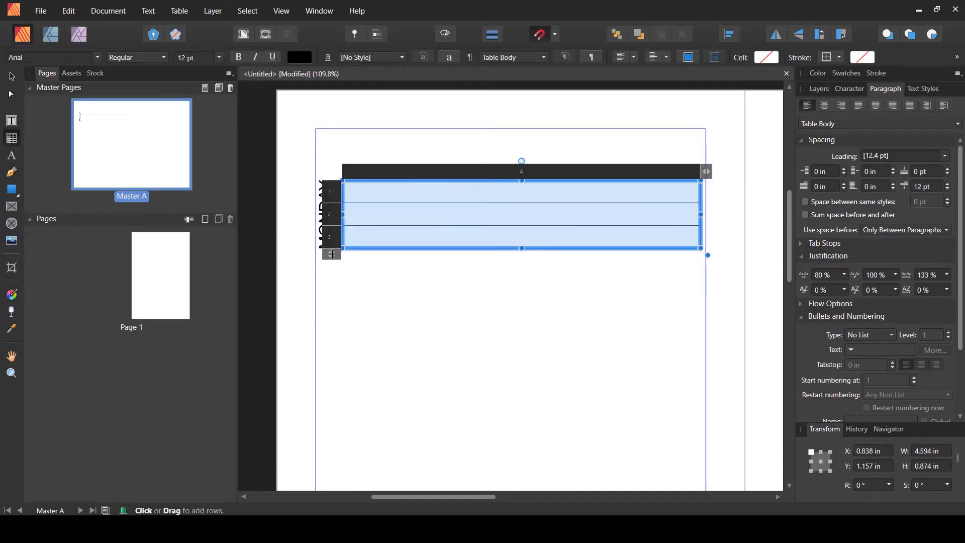
left_click_drag(332, 255, 332, 277)
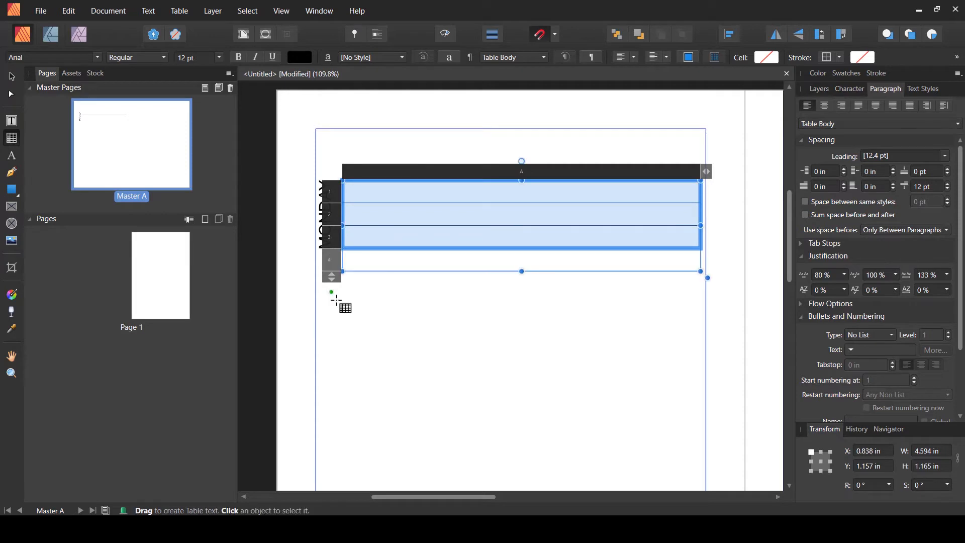
left_click_drag(524, 272, 523, 248)
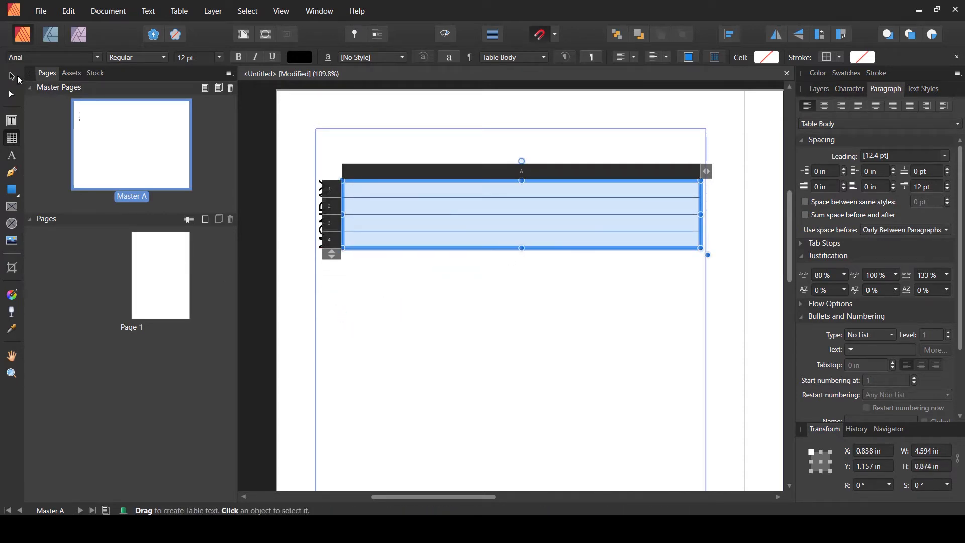
left_click(15, 78)
left_click(460, 309)
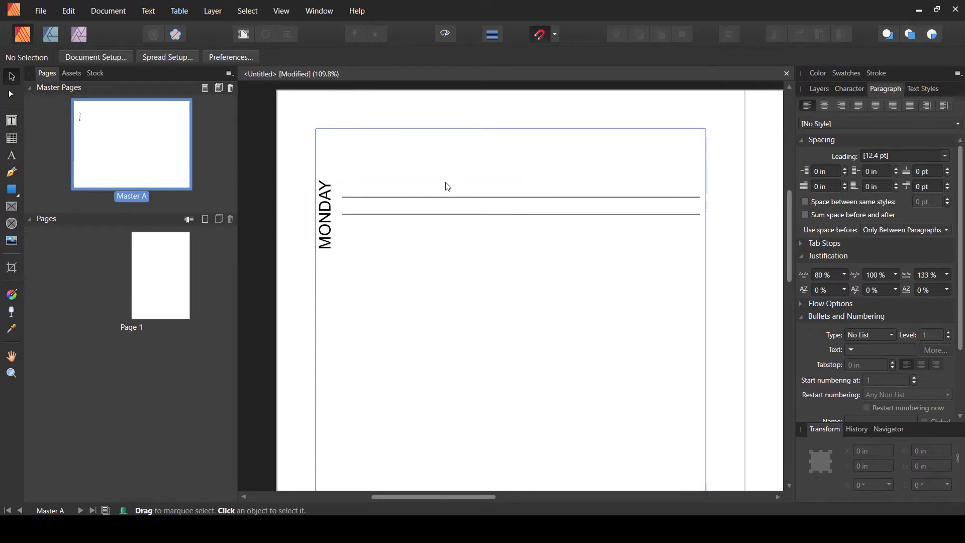
- Select all table cells and give the inner horizontal borders a black 0.2 pt stroke in the Table panel
left_click(451, 199)
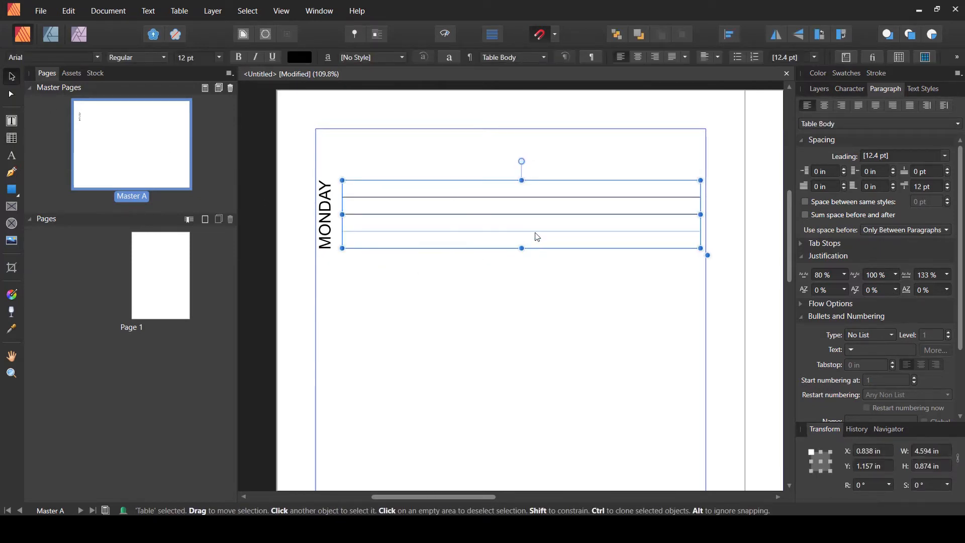
left_click(12, 138)
left_click(492, 173)
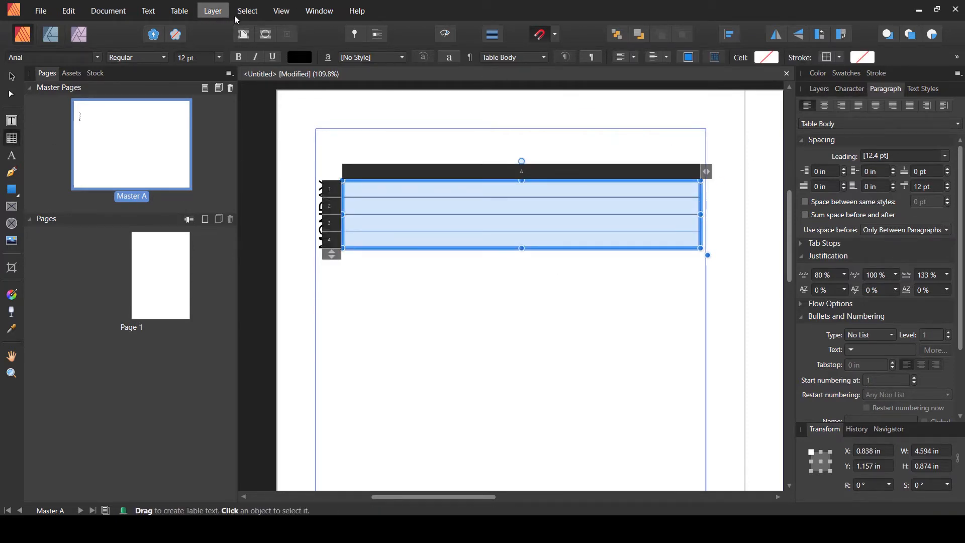
left_click(281, 11)
mouse_move(425, 243)
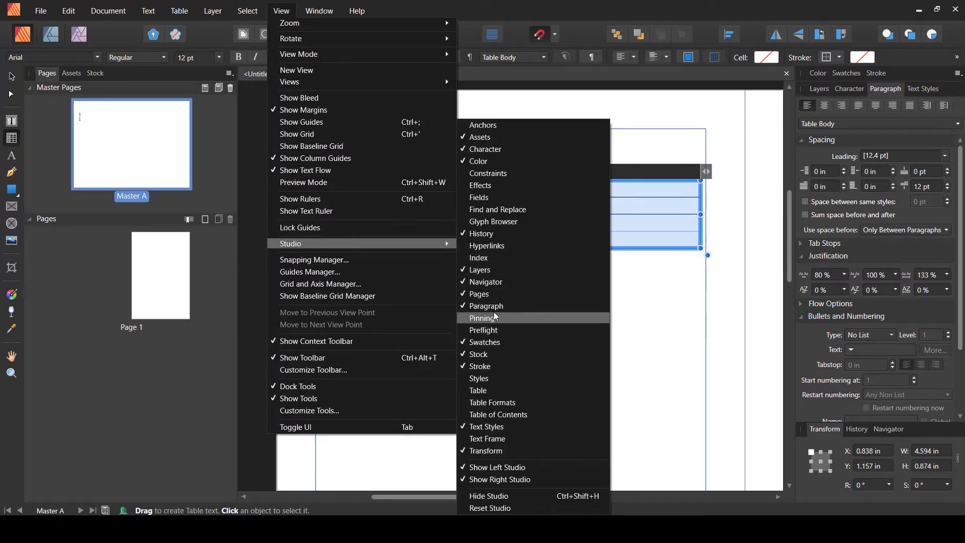
left_click(481, 391)
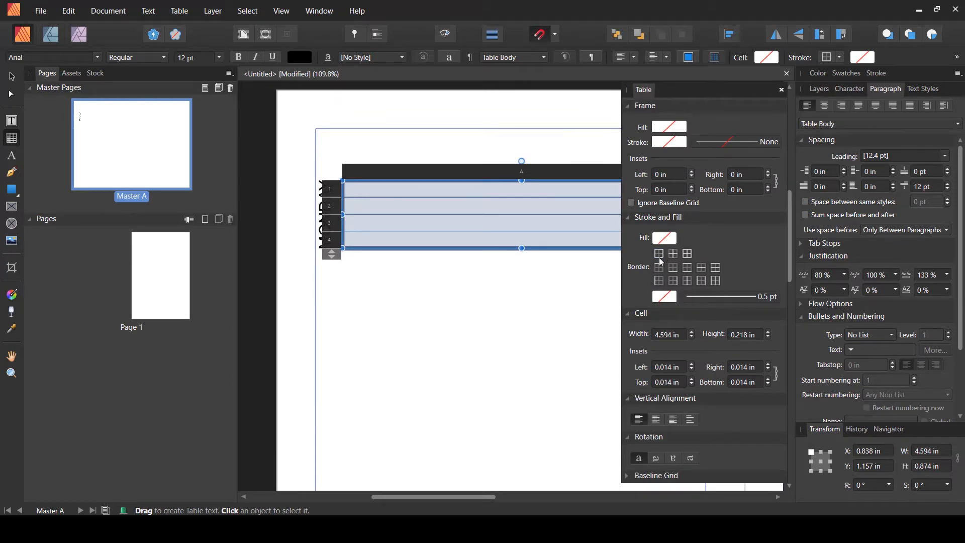
left_click(666, 297)
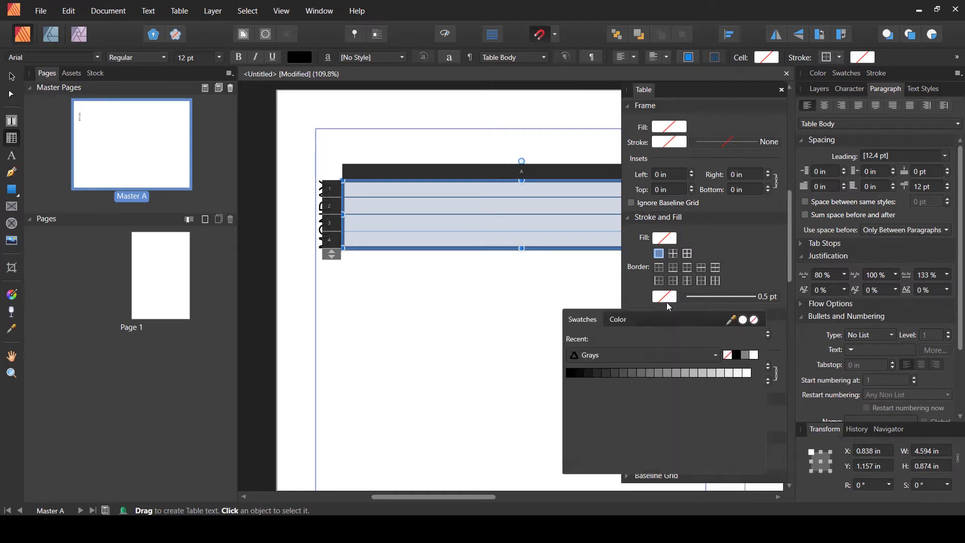
left_click(755, 322)
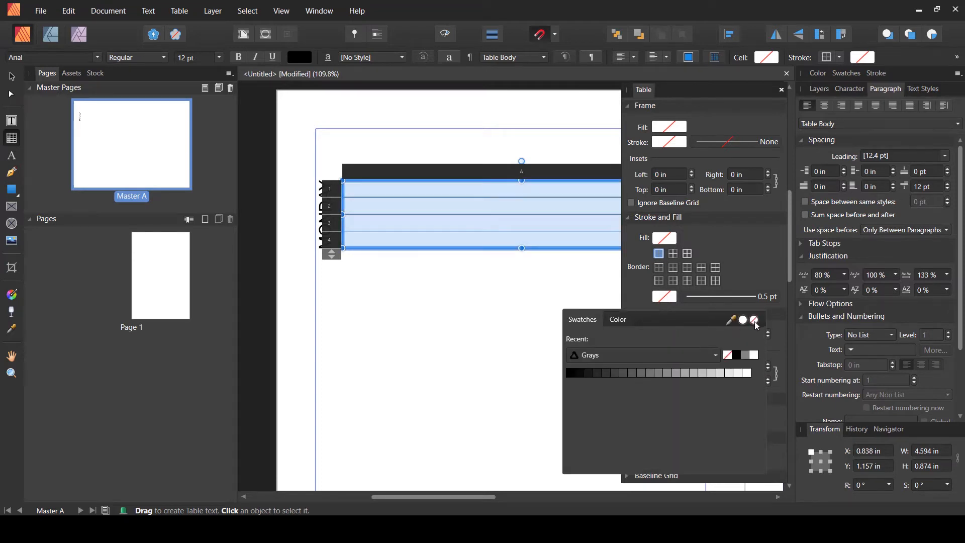
left_click(673, 254)
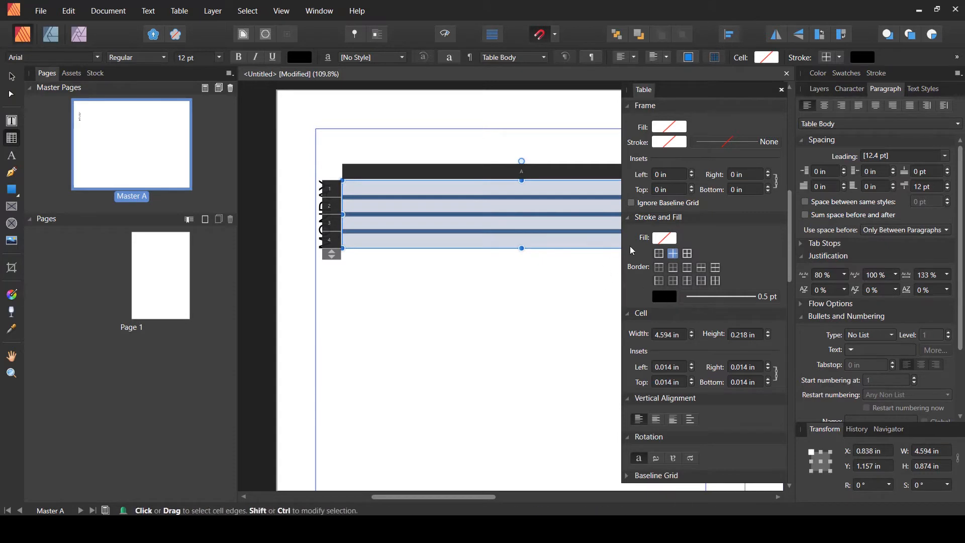
left_click(673, 298)
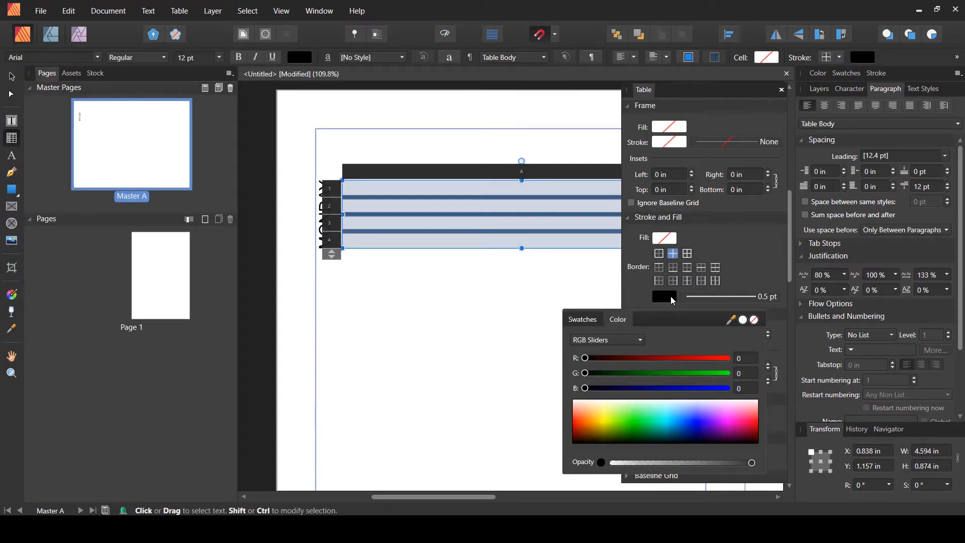
left_click(704, 300)
left_click(703, 302)
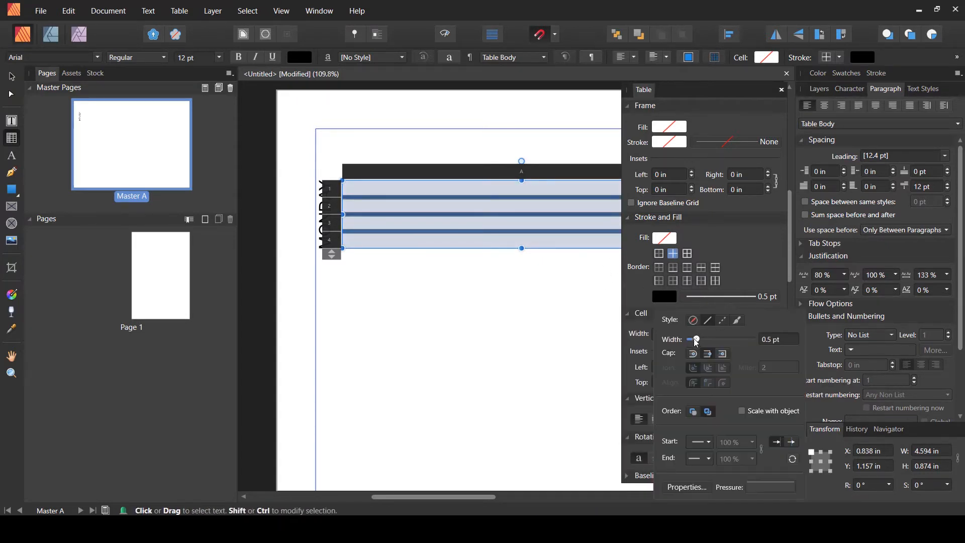
left_click_drag(696, 339, 694, 340)
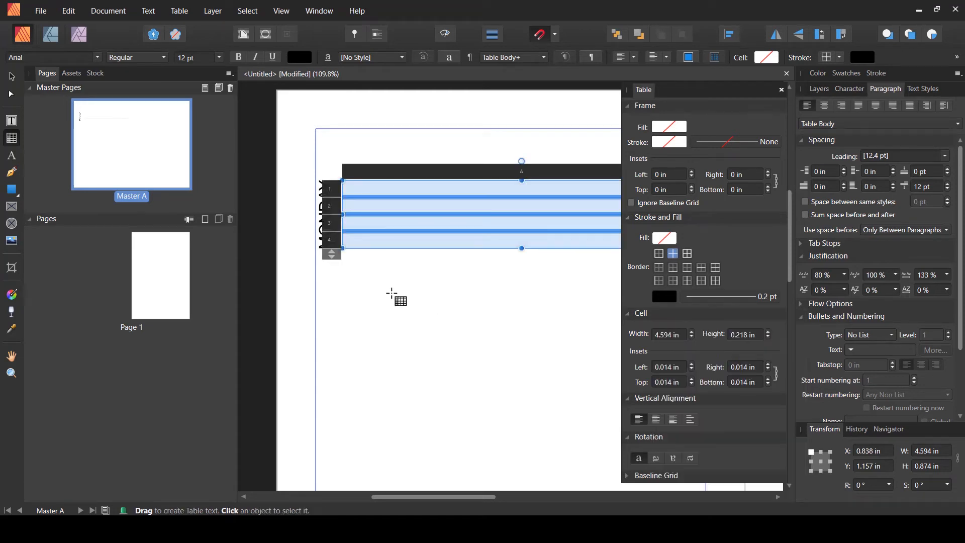
- Reduce the table back to three rows with an overall height of about 0.87 in
left_click(13, 76)
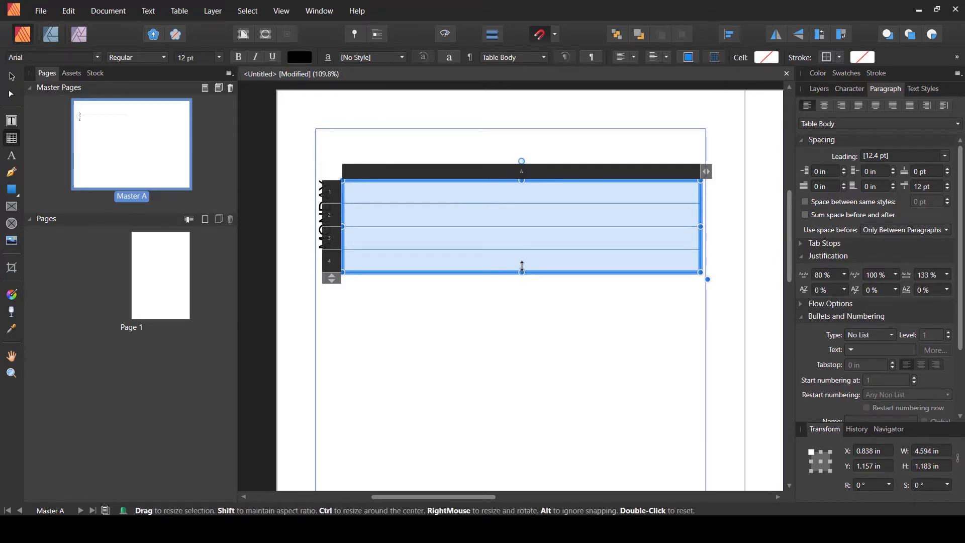
mouse_move(523, 267)
left_mouse_down()
mouse_move(522, 249)
mouse_move(522, 258)
left_mouse_up()
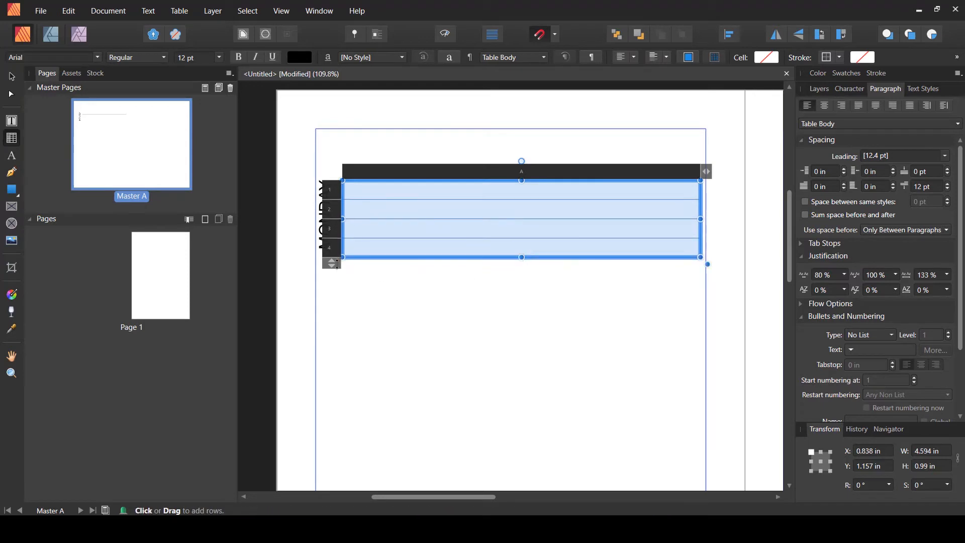
left_click_drag(332, 263, 332, 245)
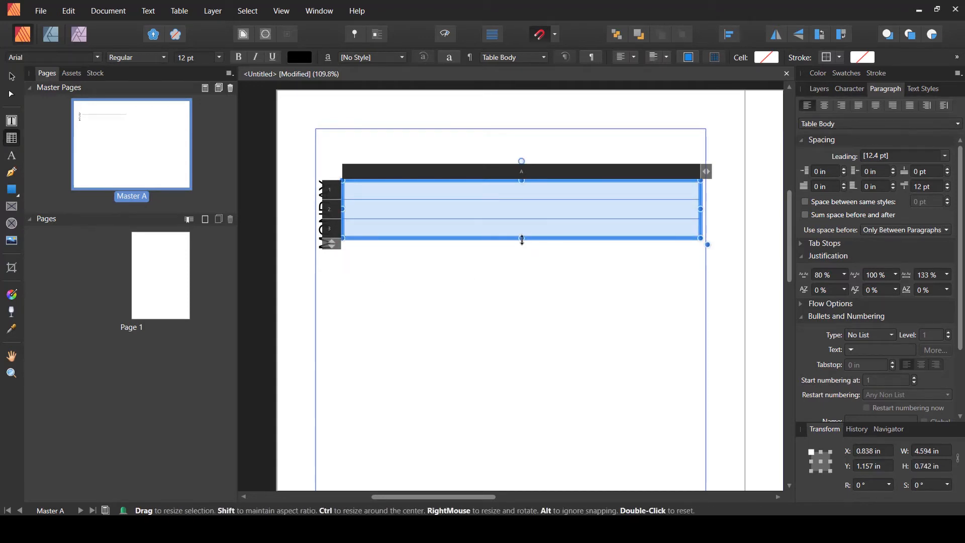
left_click_drag(524, 239, 523, 249)
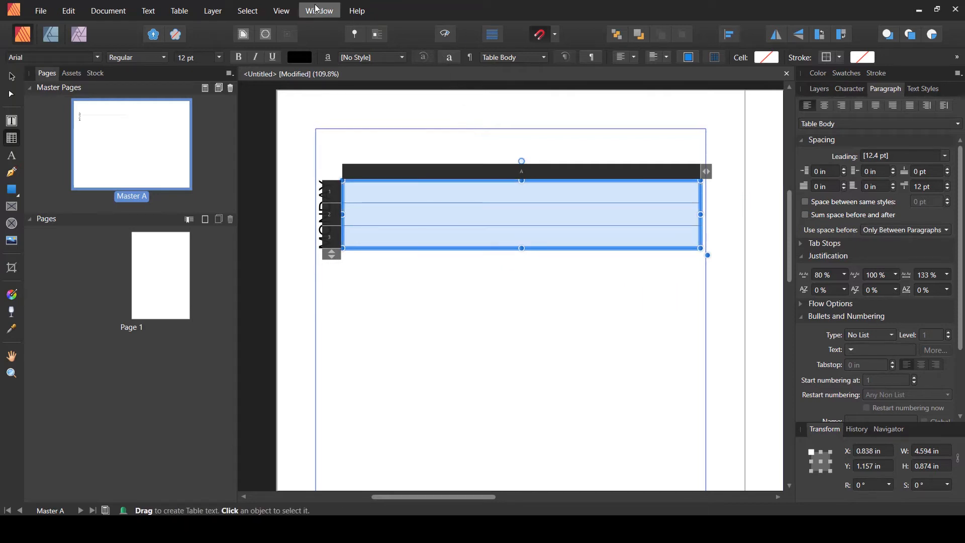
- Reopen the Table panel and set the inner horizontal borders to a 0.5 pt stroke
left_click(276, 11)
mouse_move(442, 244)
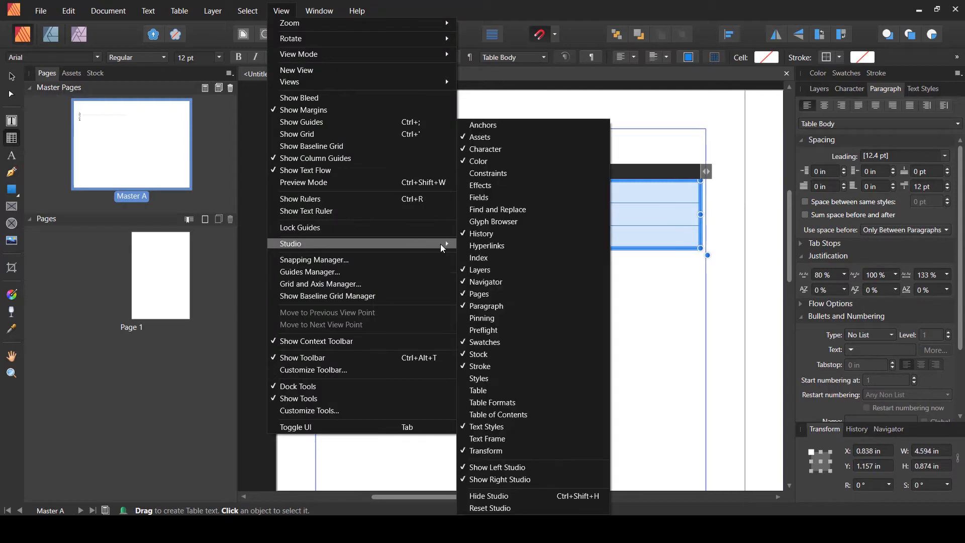
left_click(486, 391)
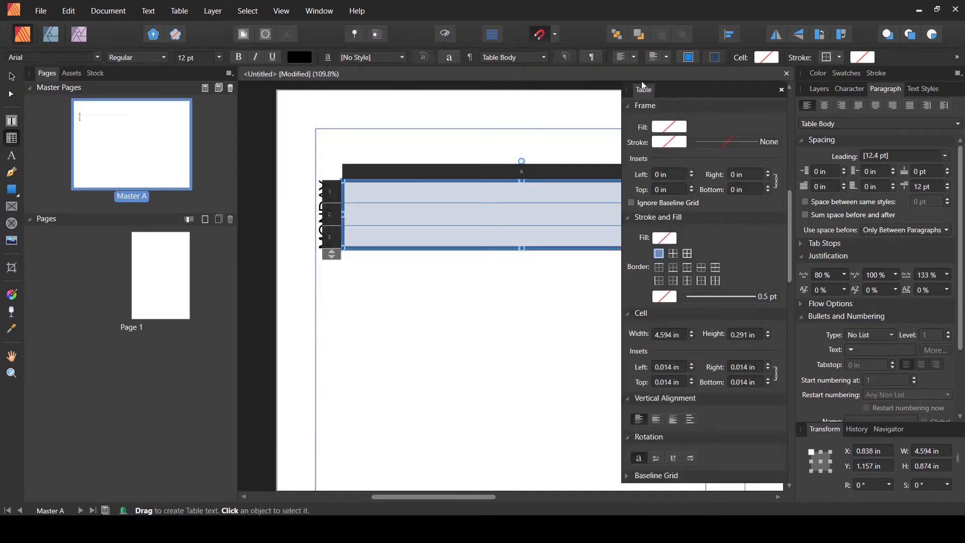
left_click_drag(642, 81, 737, 96)
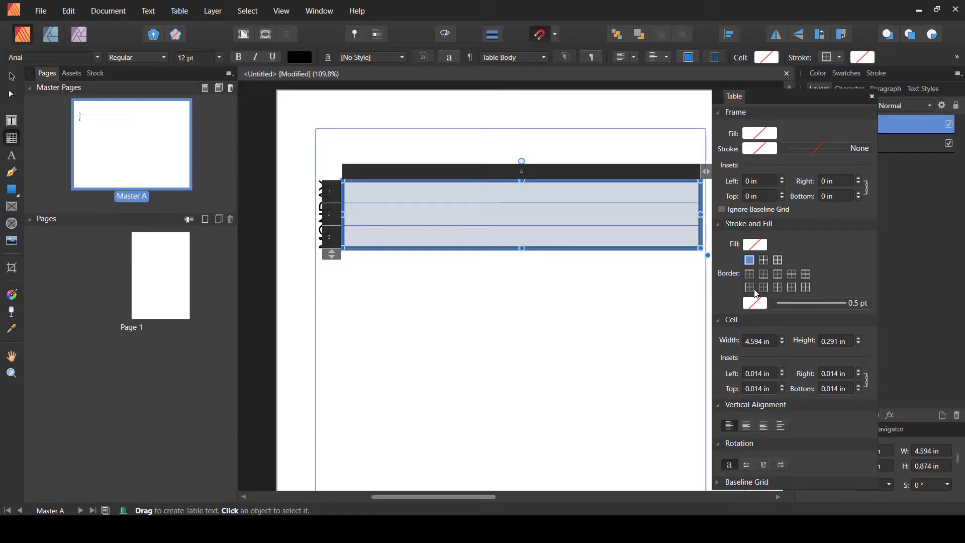
left_click(756, 304)
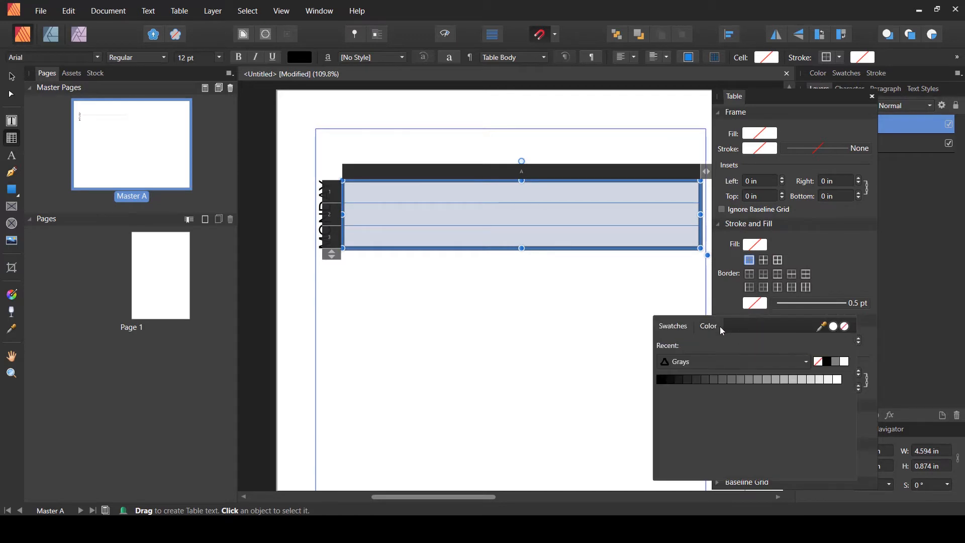
left_click(792, 302)
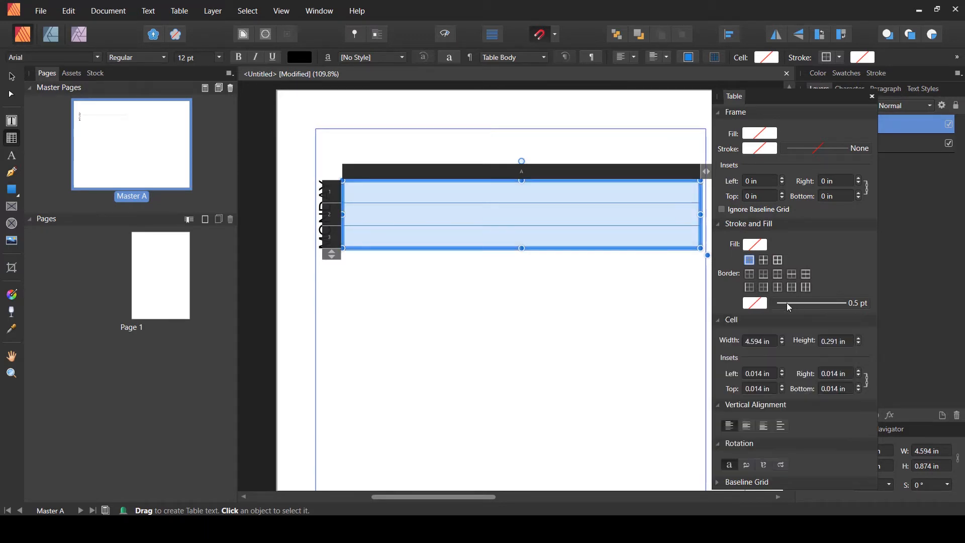
left_click(786, 303)
left_click_drag(787, 343, 785, 352)
left_click(837, 252)
left_click(764, 260)
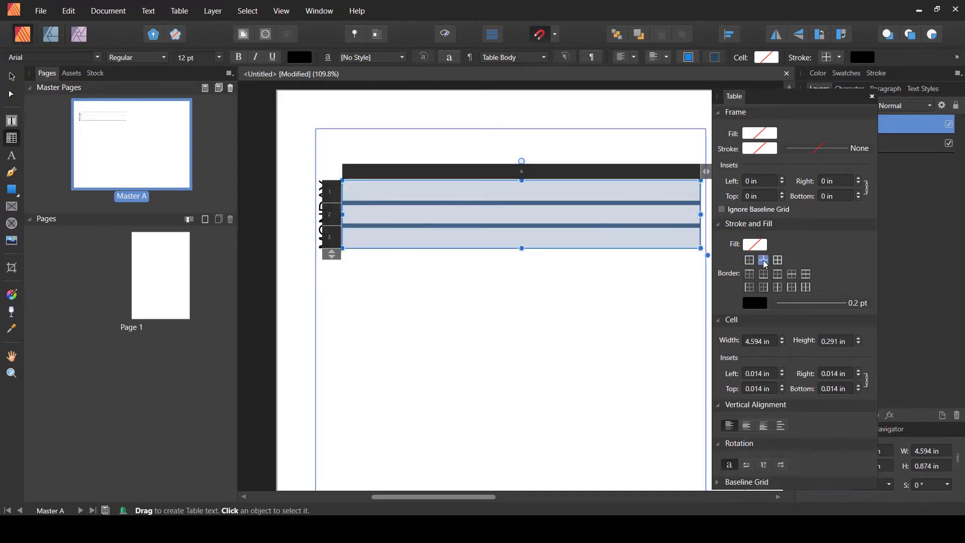
left_click(788, 306)
left_click_drag(787, 345, 790, 348)
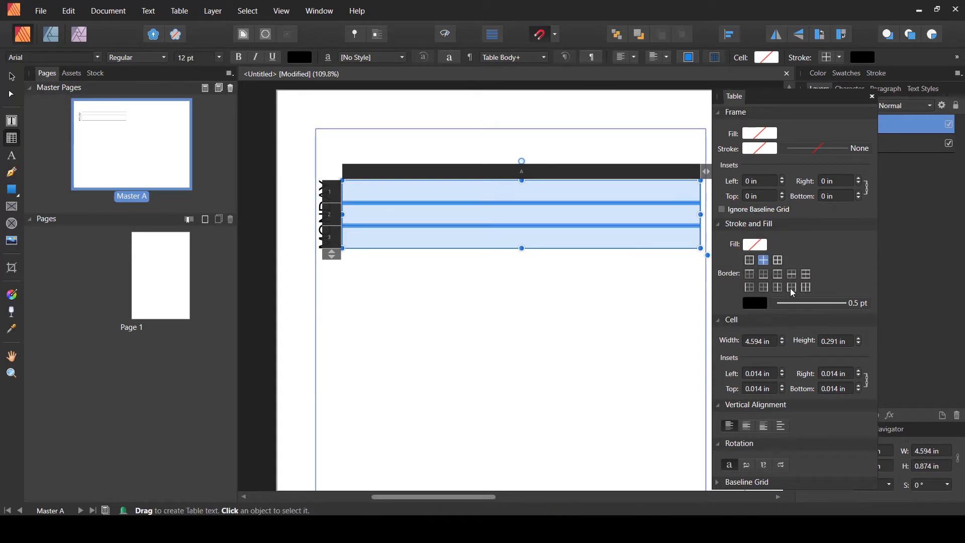
- Set the table's right vertical border to no stroke, leaving only horizontal lines
left_click(792, 290)
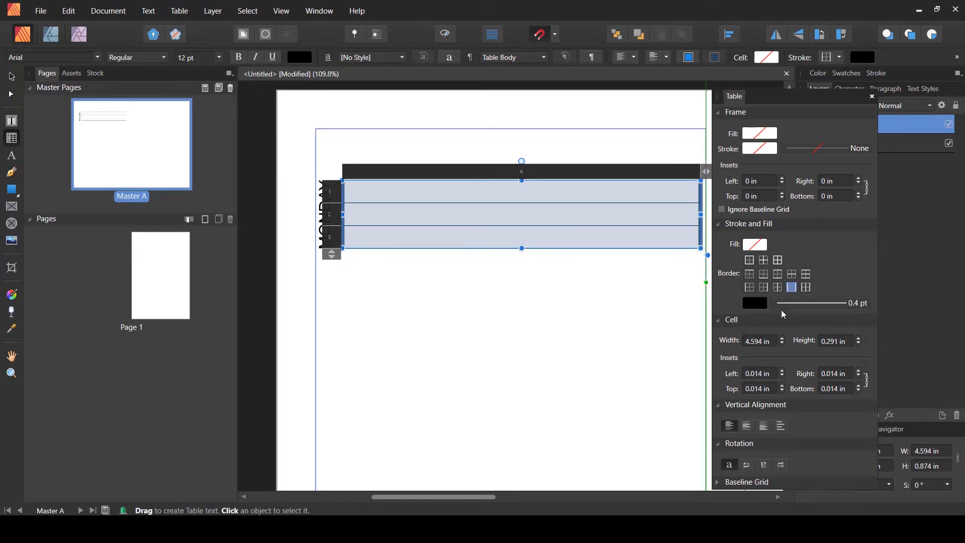
left_click(756, 303)
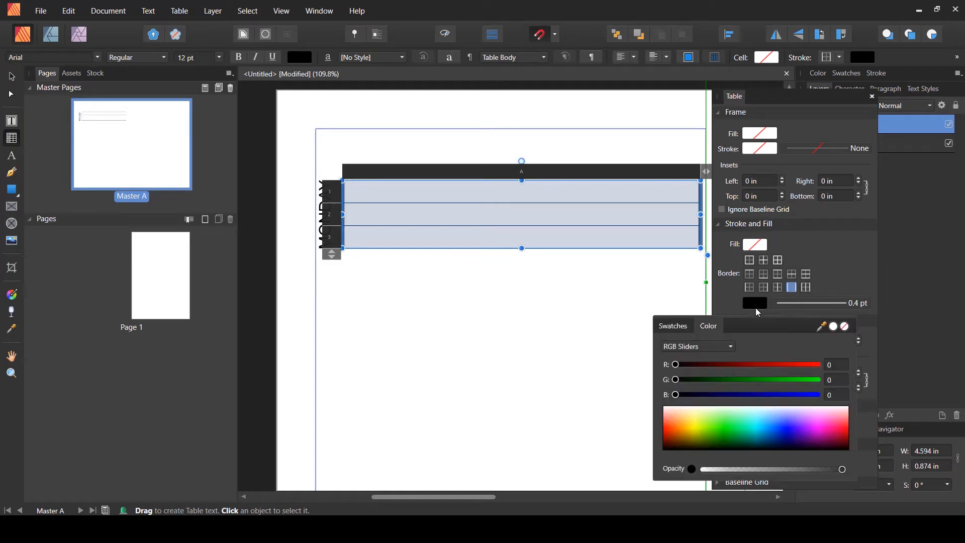
left_click(846, 327)
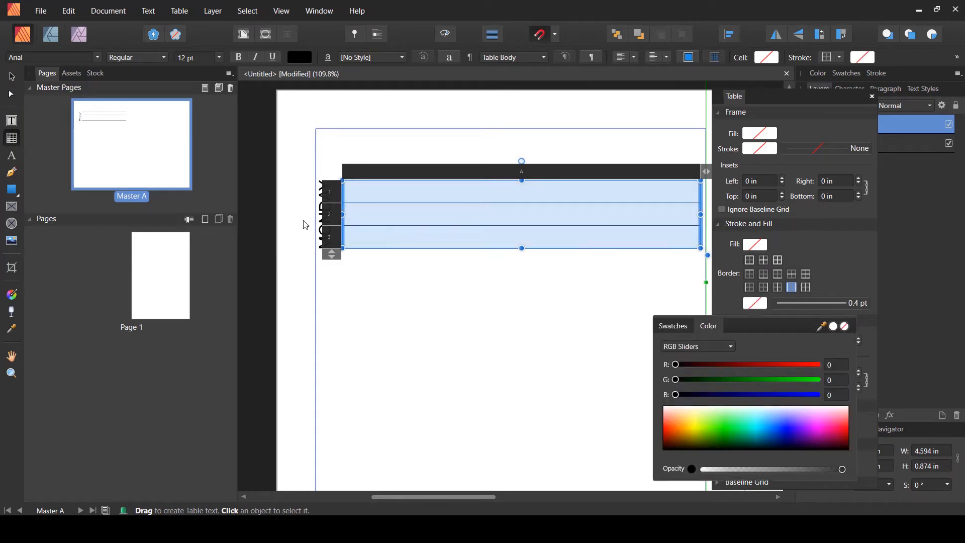
left_click(11, 75)
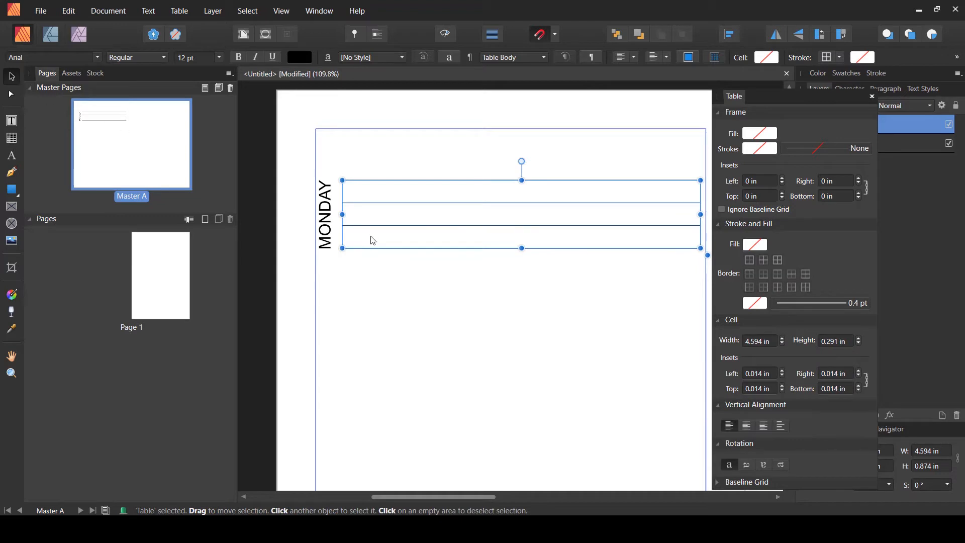
left_click(482, 309)
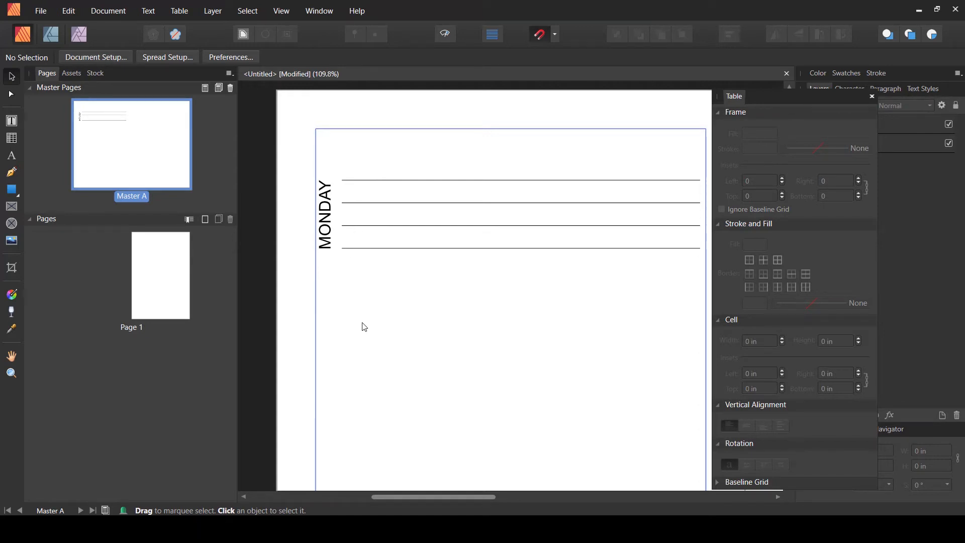
- Nudge the MONDAY label slightly so it sits centred between the top and bottom row lines
left_click(328, 225)
left_click_drag(328, 216, 328, 218)
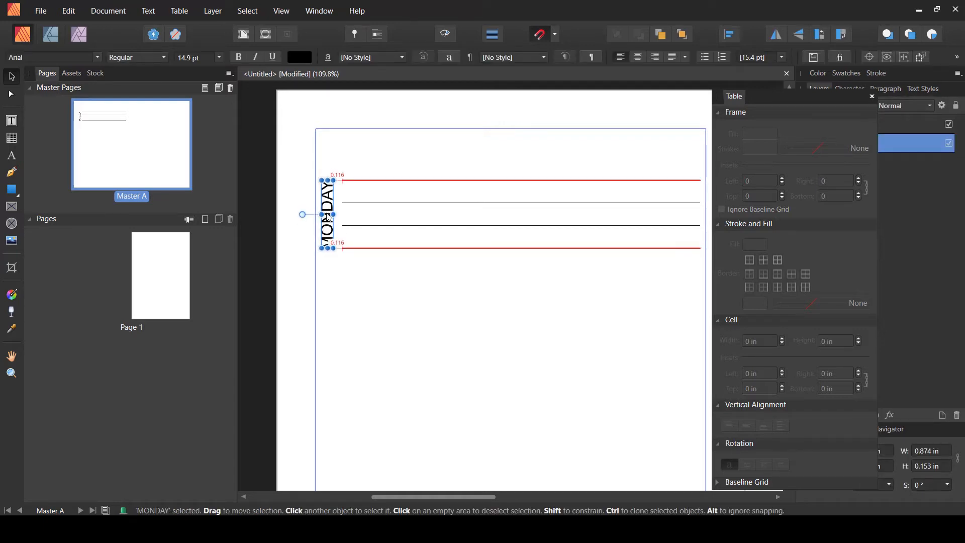
left_click(333, 276)
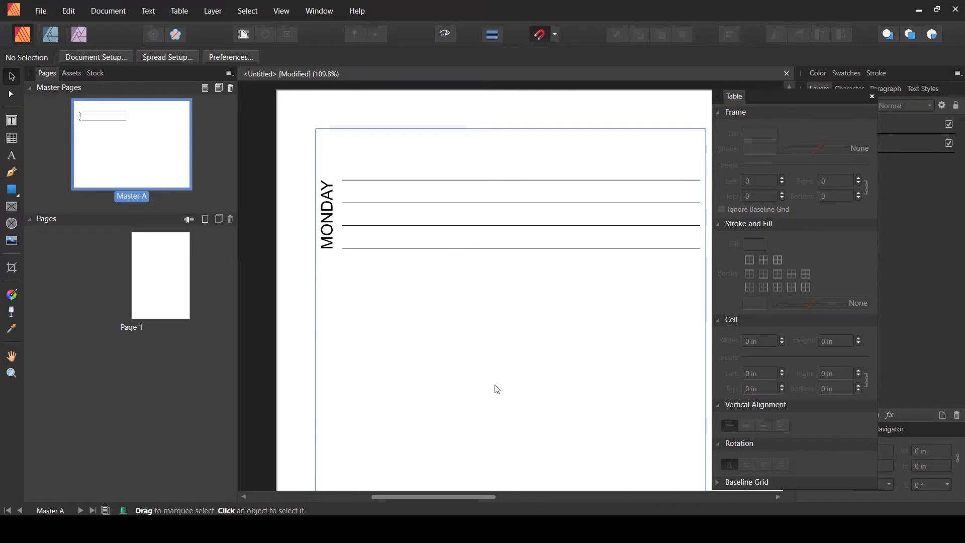
- Draw a rectangle about 0.34 in wide and 0.87 in tall covering the MONDAY label beside the table
left_click(873, 97)
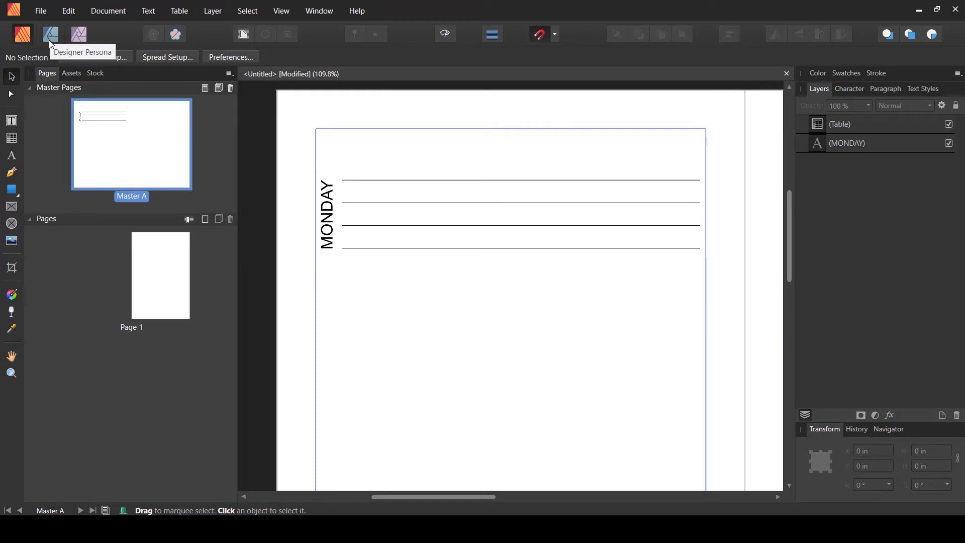
left_click(19, 194)
left_click(39, 184)
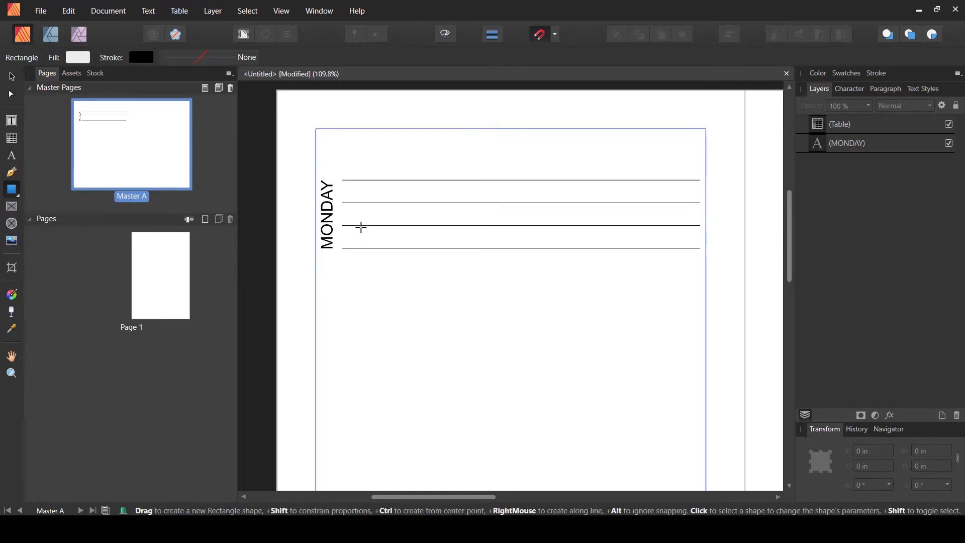
left_click_drag(341, 180, 317, 248)
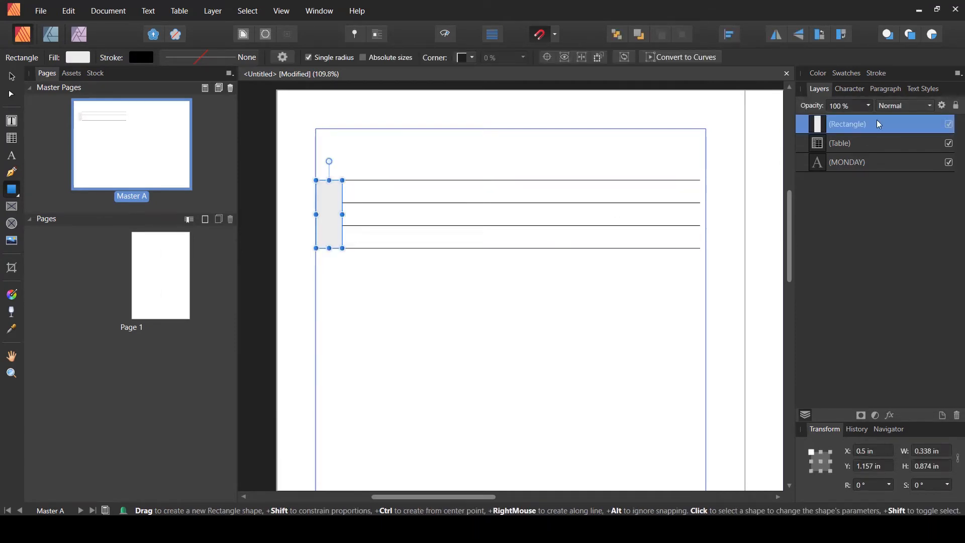
- Move the rectangle beneath the MONDAY text in the layer order and give it a 0.5 pt stroke
left_click_drag(890, 128, 873, 188)
left_click(12, 78)
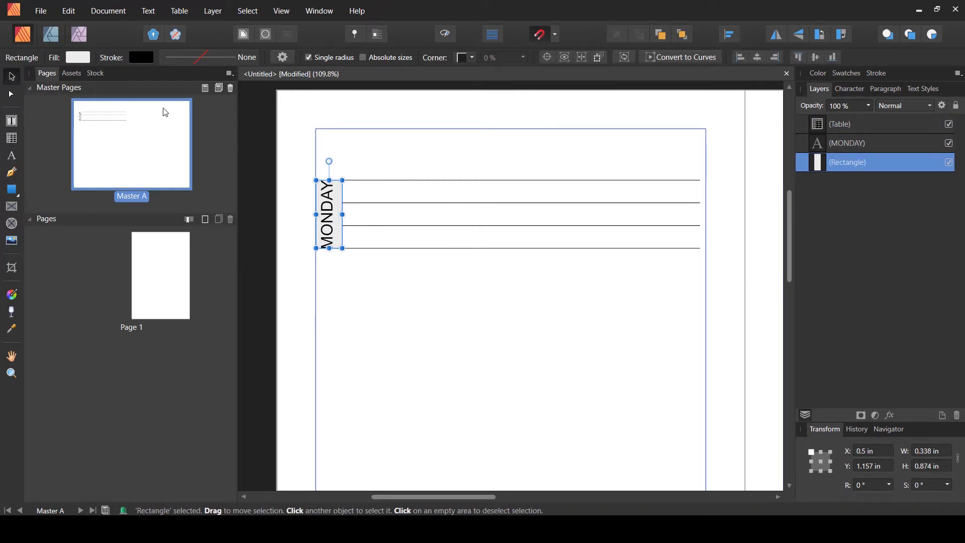
left_click(182, 58)
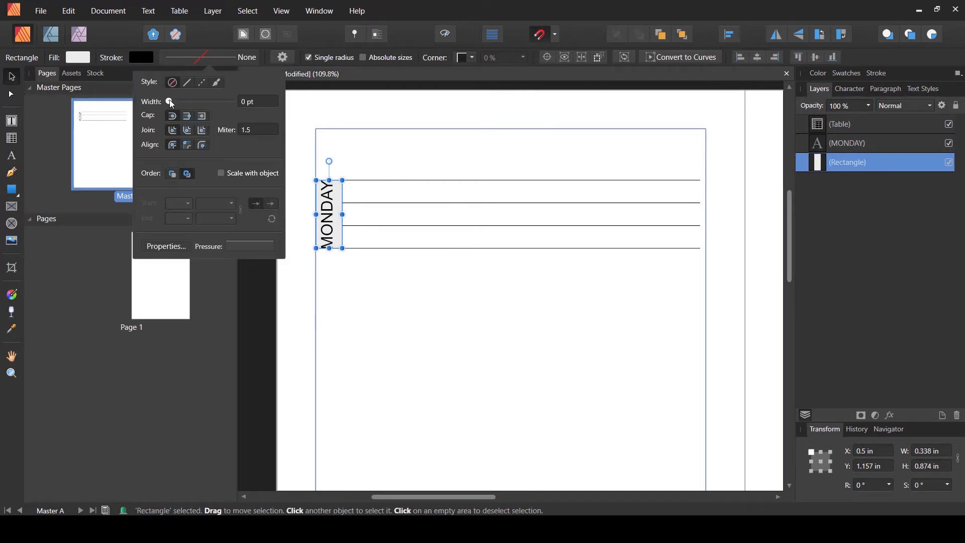
left_click_drag(170, 101, 177, 101)
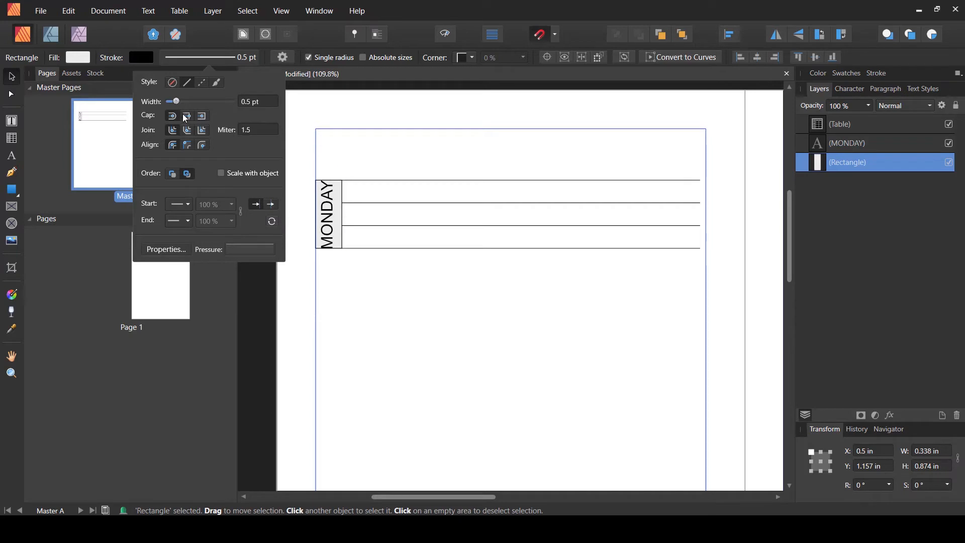
left_click(400, 292)
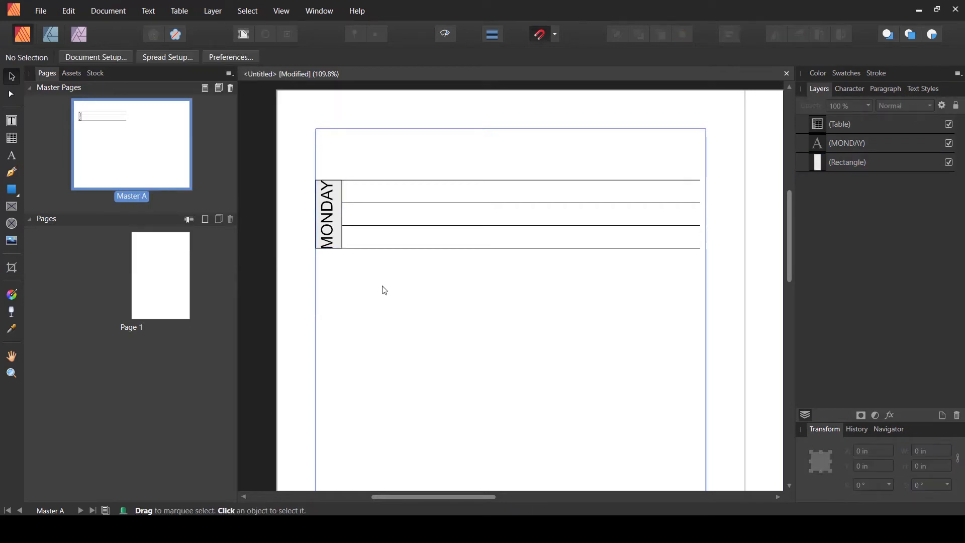
- Scale the MONDAY label down slightly, to about 13.4 pt, so it fits inside the rectangle
left_click(330, 226)
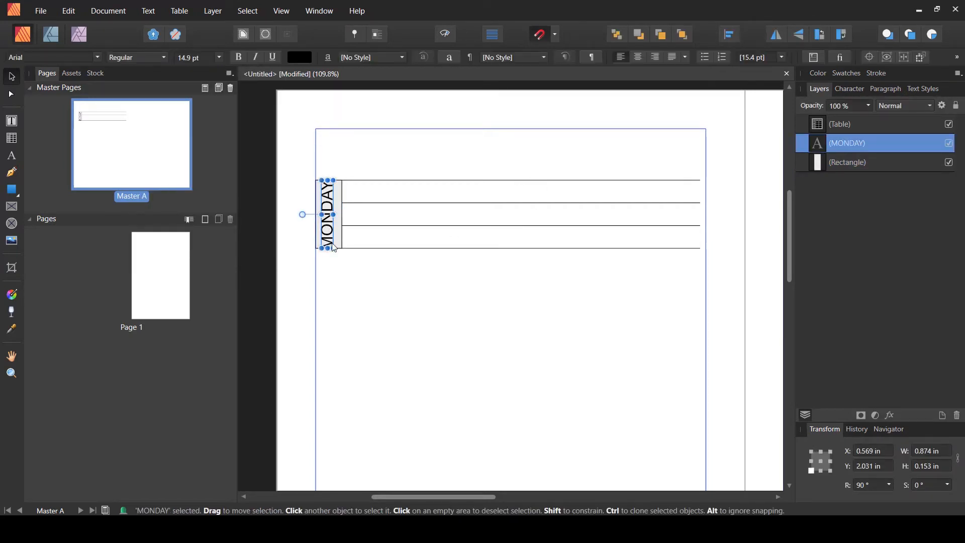
left_click_drag(331, 241, 329, 228)
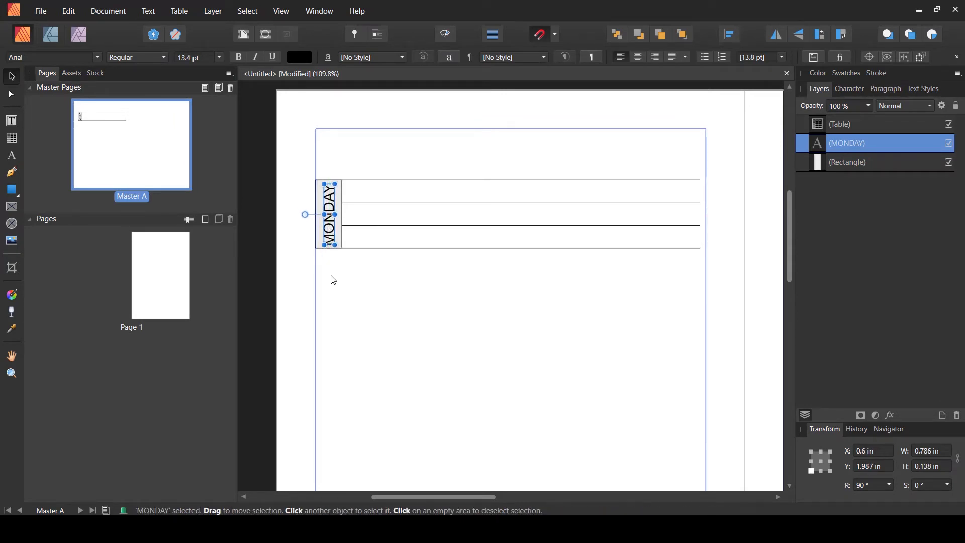
left_click(433, 338)
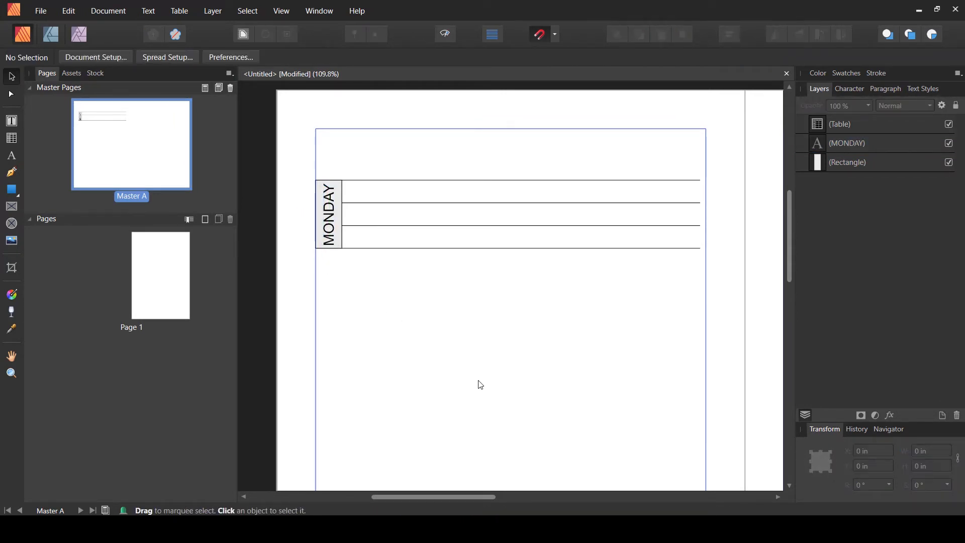
- Set the MONDAY label's font style to Bold
left_click(332, 230)
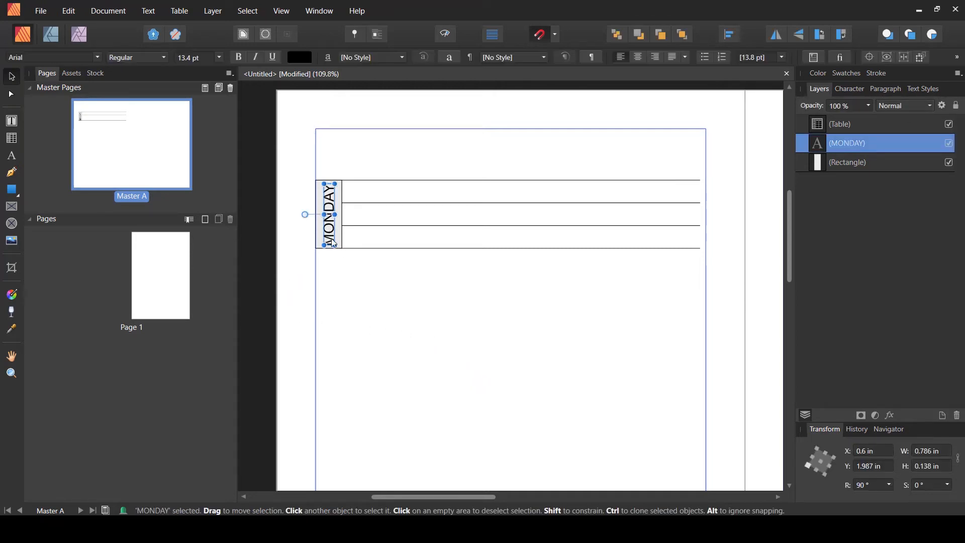
left_click(164, 58)
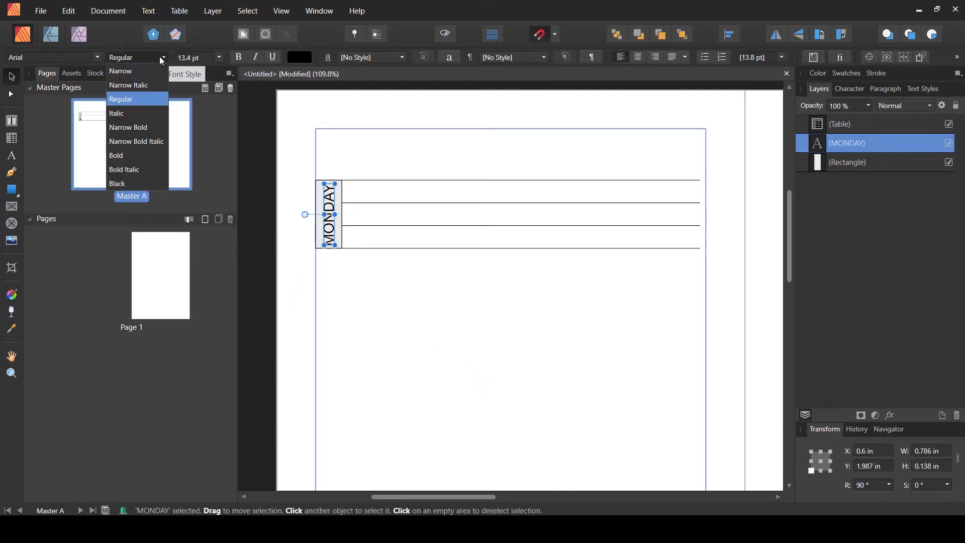
left_click(127, 155)
- Fill the rectangle behind the label with a darker gray by lowering its HSL lightness
left_click(352, 290)
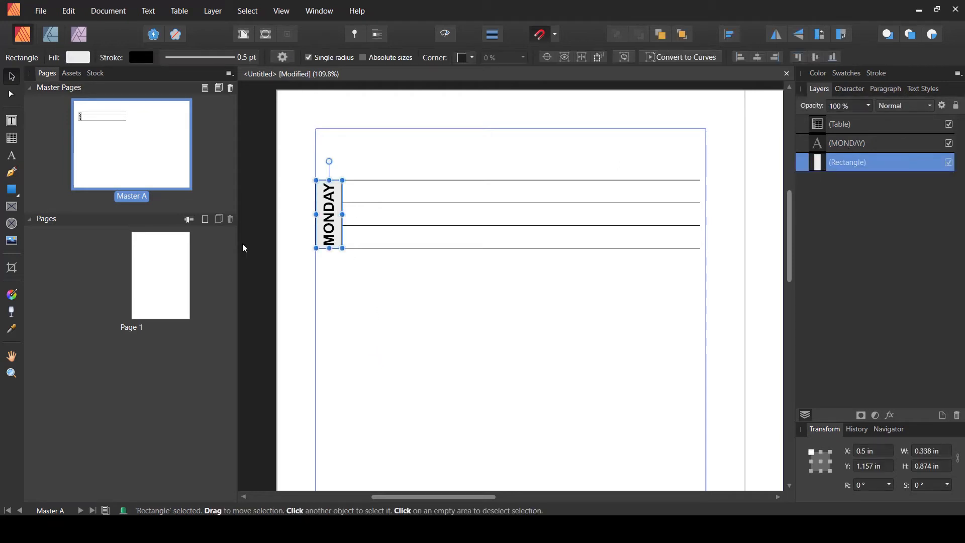
left_click(78, 57)
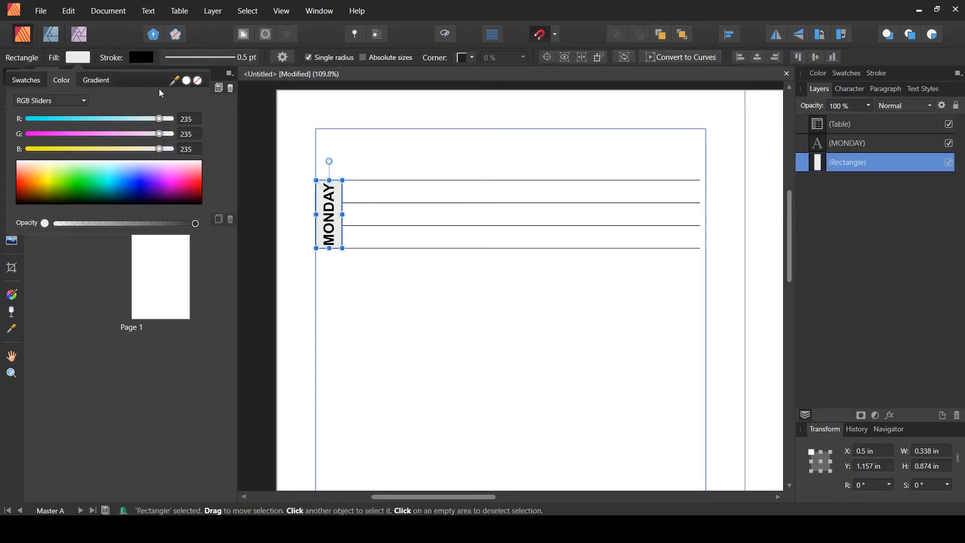
left_click(72, 104)
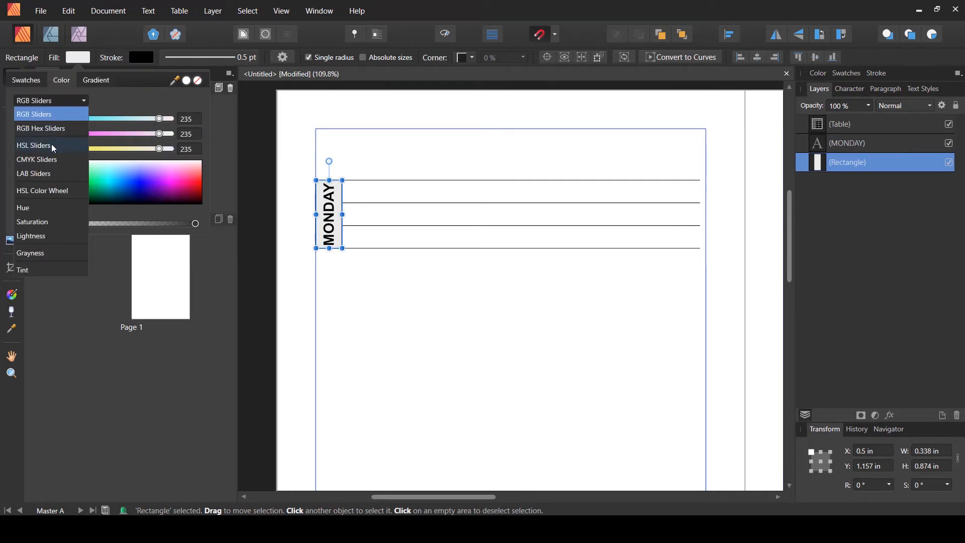
left_click(51, 144)
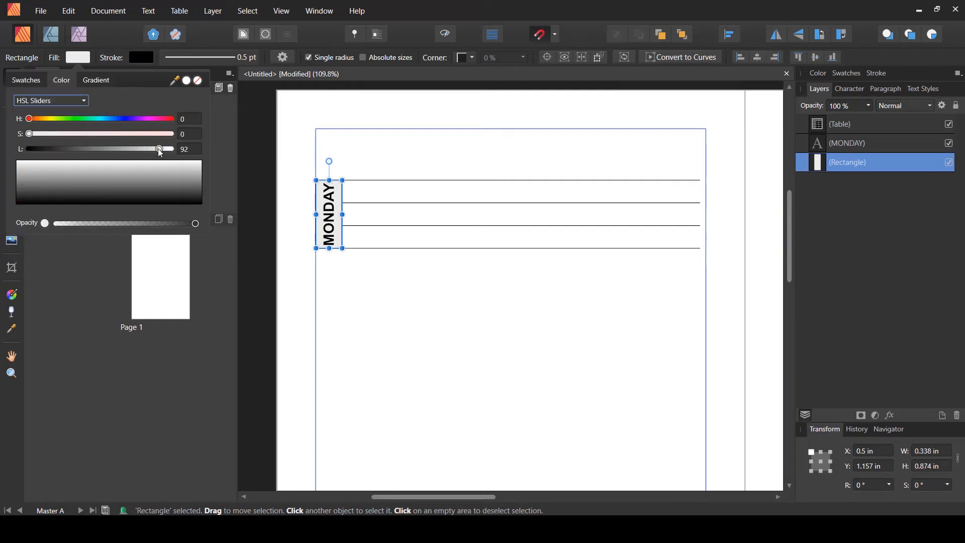
left_click_drag(158, 149, 136, 150)
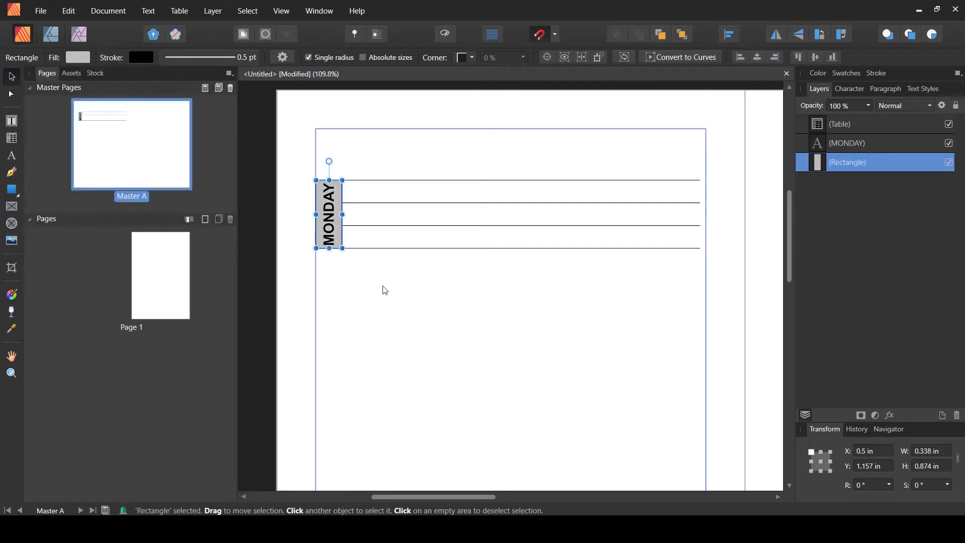
left_click(422, 318)
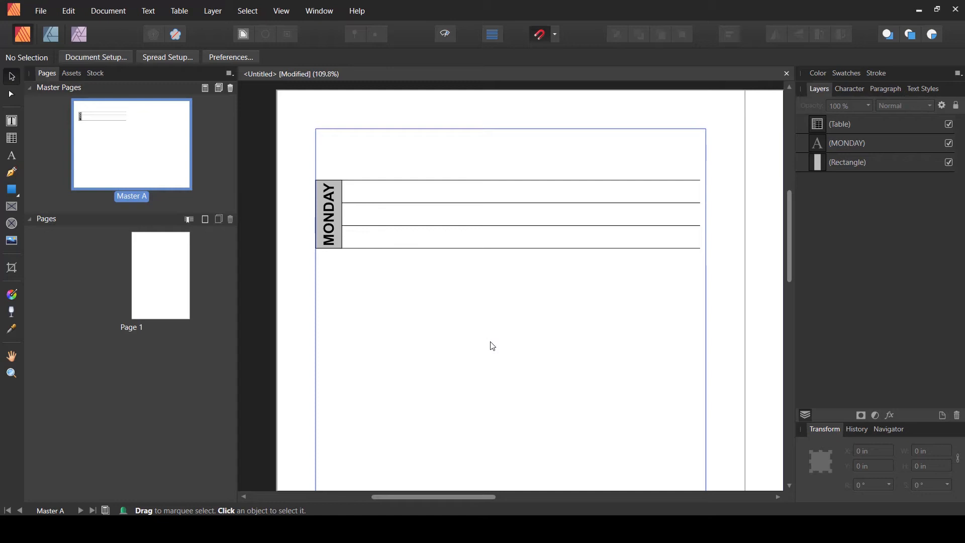
- Select all the table's cells and give them a black 0.5 pt outer border in the Table panel
scroll(528, 279, "down", 2)
scroll(528, 279, "up", 1)
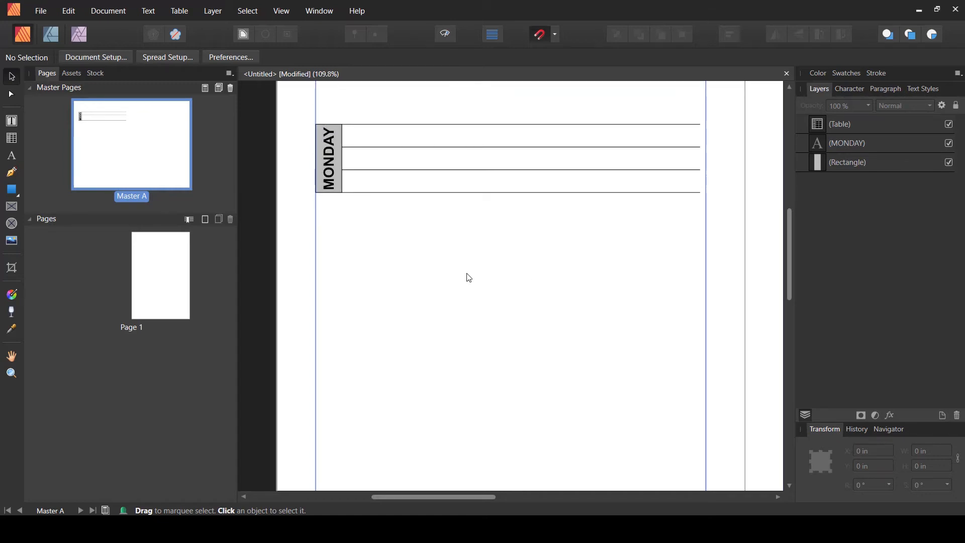
scroll(462, 274, "down", 1)
scroll(432, 277, "down", 1)
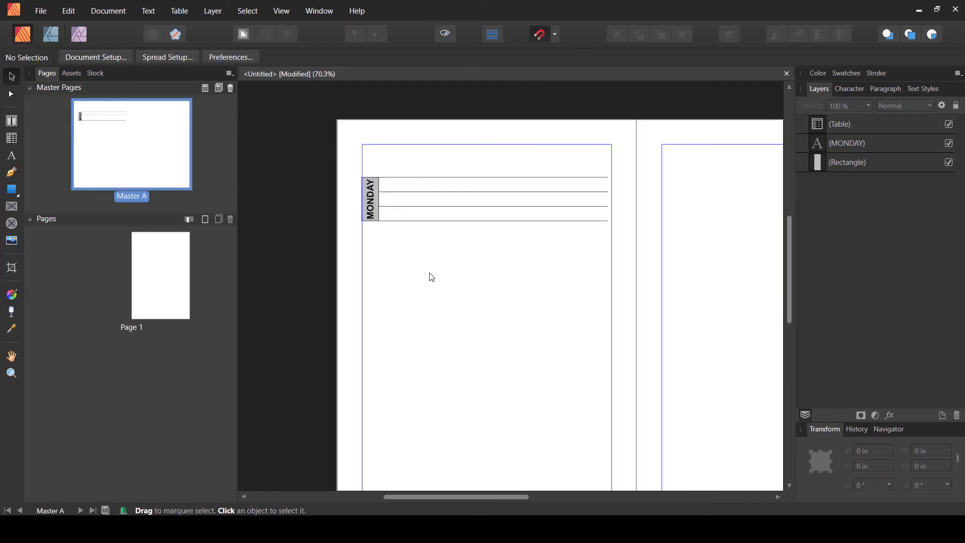
scroll(432, 277, "down", 1)
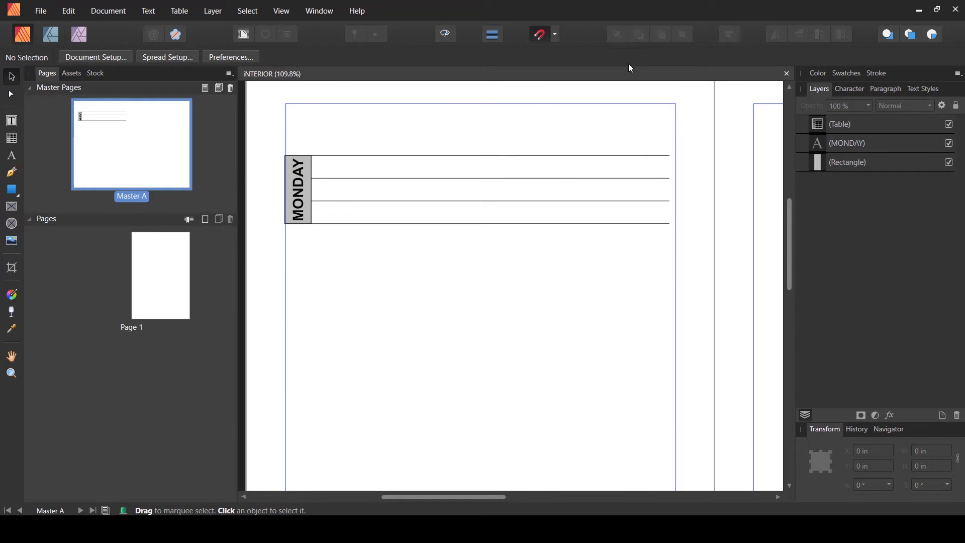
left_click(519, 156)
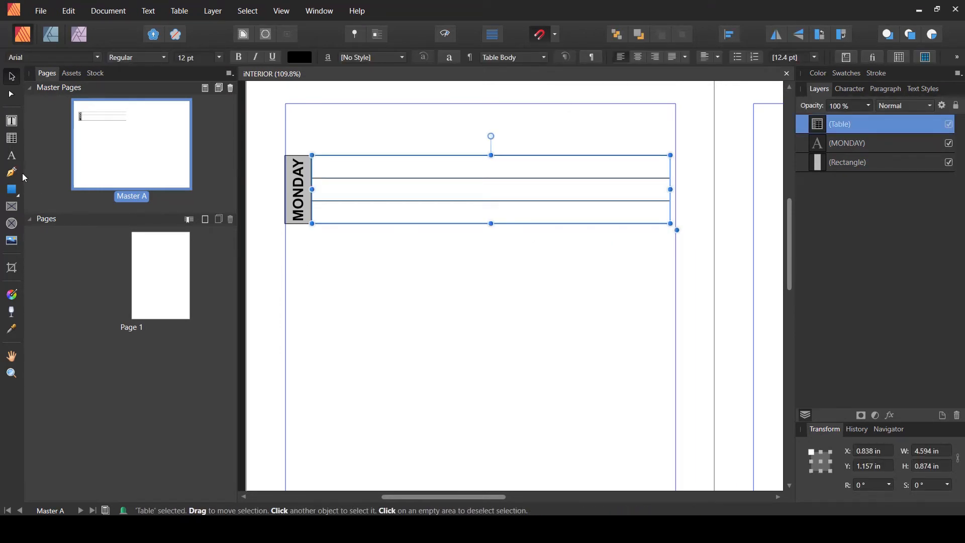
left_click(12, 139)
left_click(447, 147)
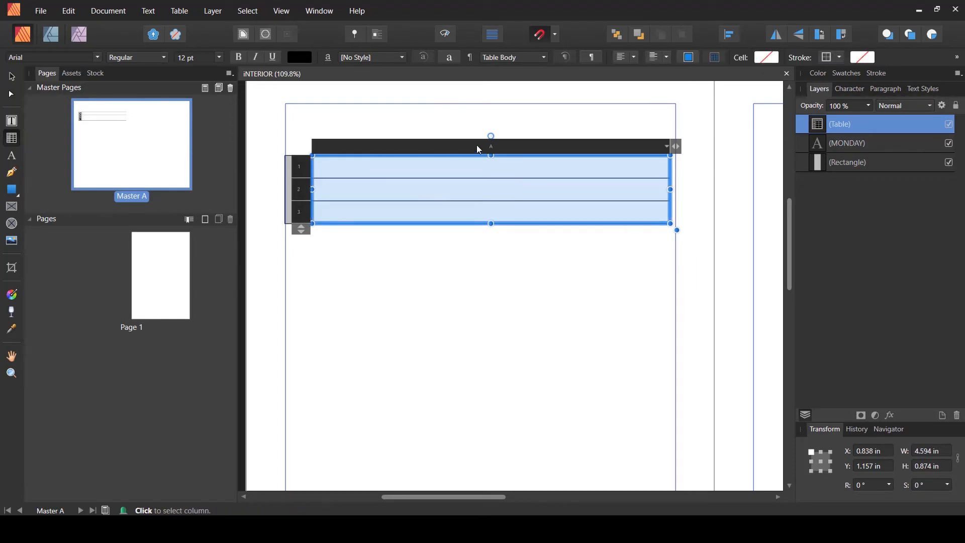
left_click(281, 11)
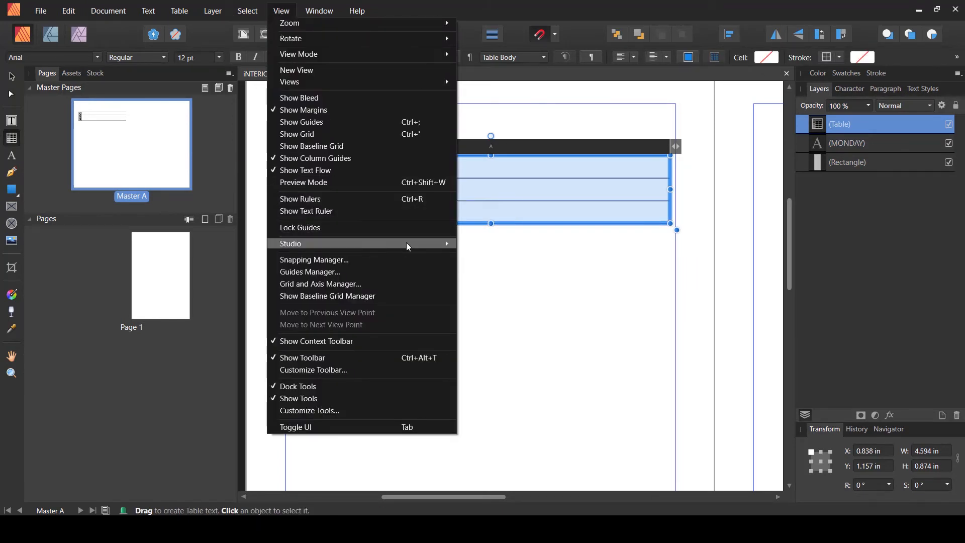
mouse_move(442, 243)
left_click(500, 390)
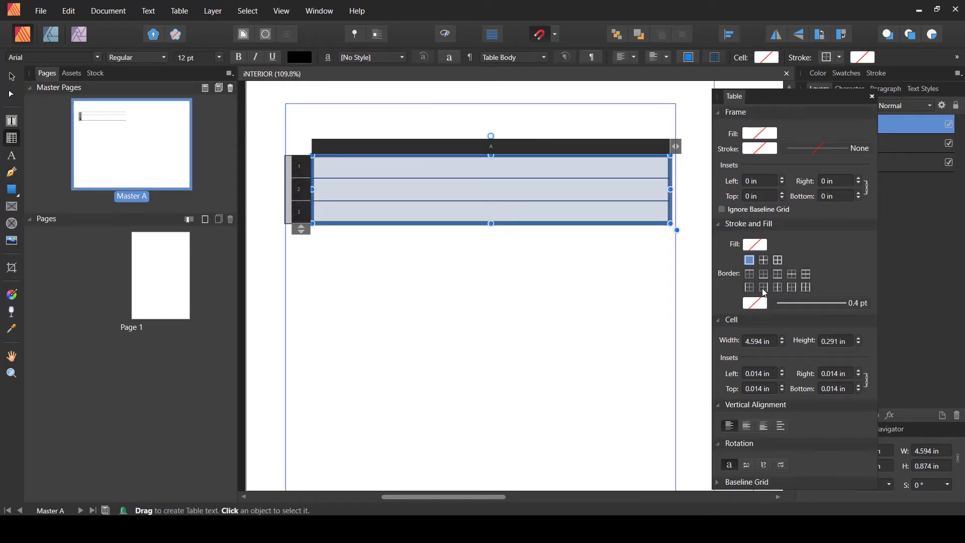
left_click(763, 287)
left_click(756, 303)
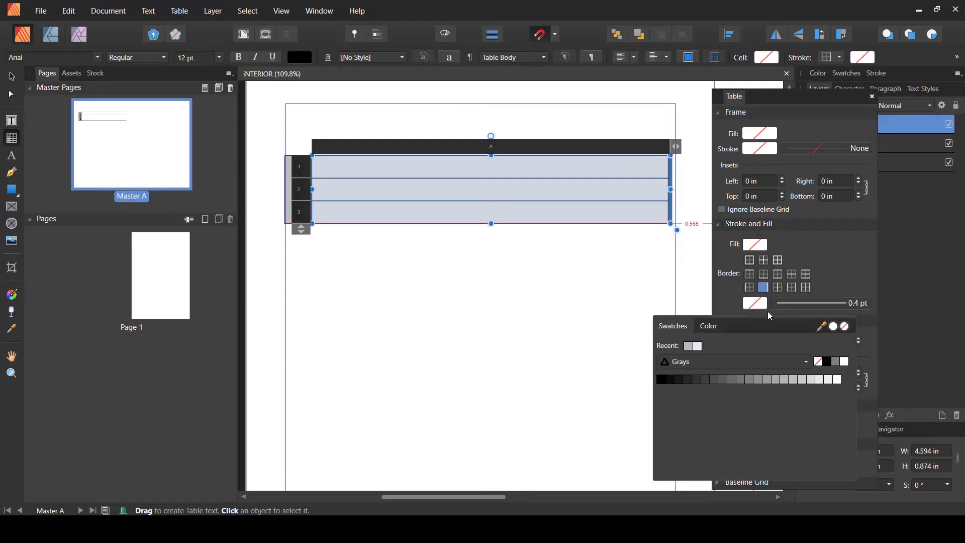
left_click(790, 313)
left_click(789, 306)
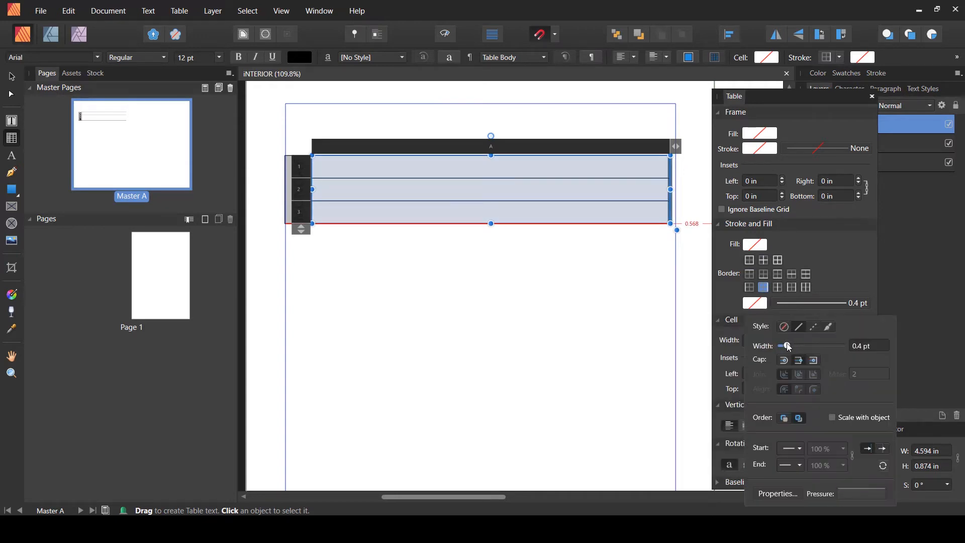
left_click_drag(787, 346, 793, 347)
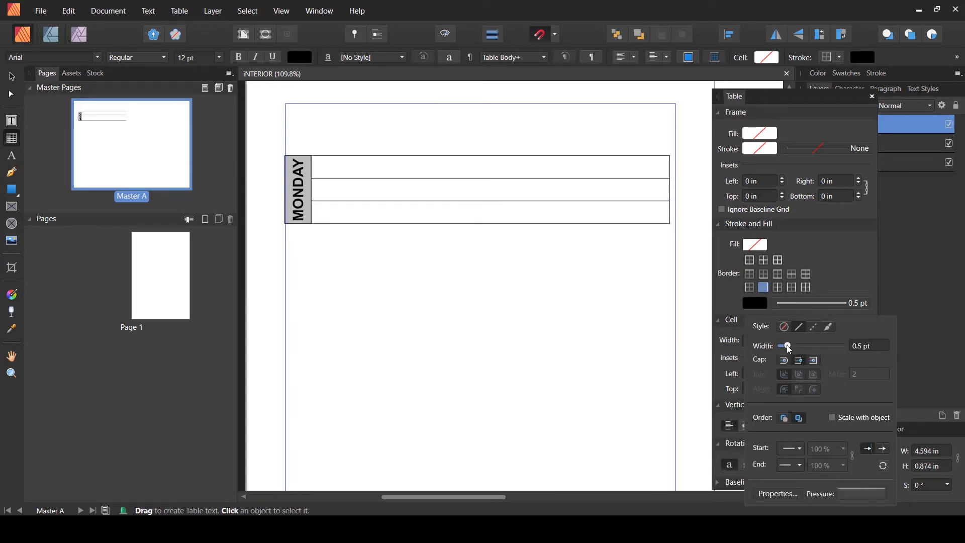
left_click(613, 296)
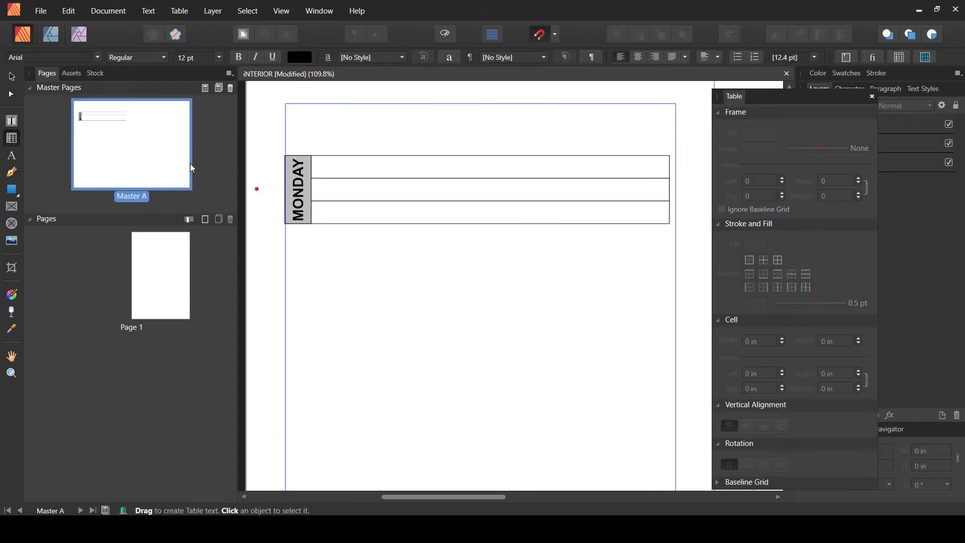
- Group the table, the MONDAY label and the gray rectangle together
left_click(12, 76)
left_click(872, 97)
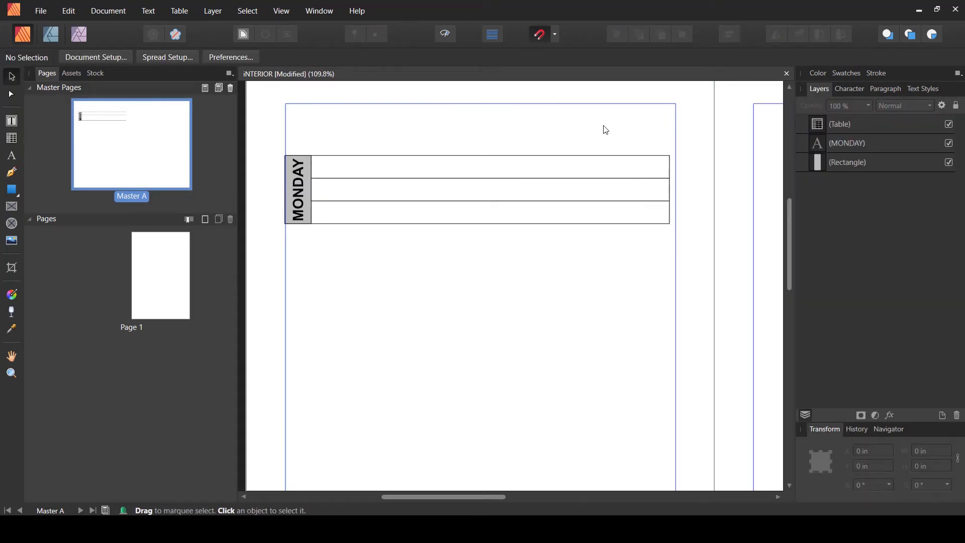
left_click_drag(609, 123, 272, 262)
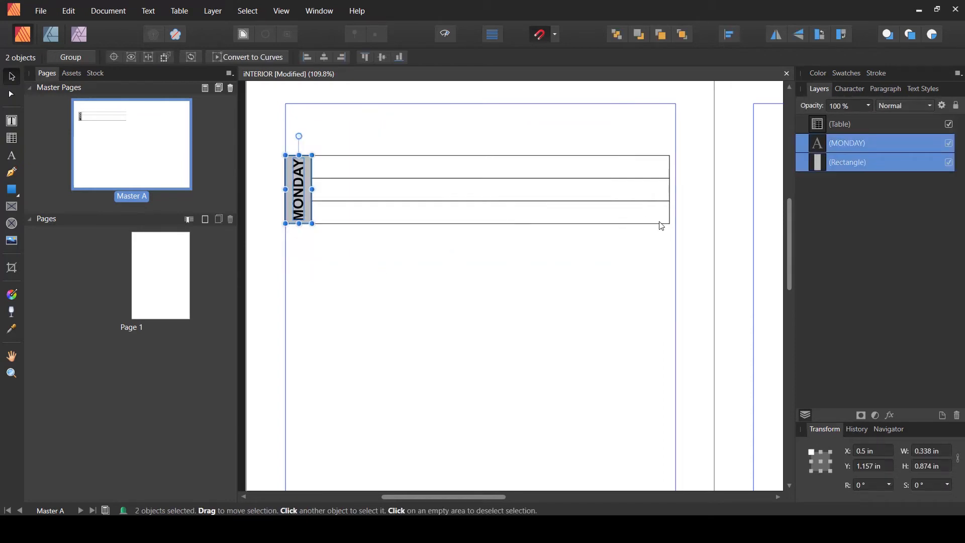
left_click(886, 128, "shift")
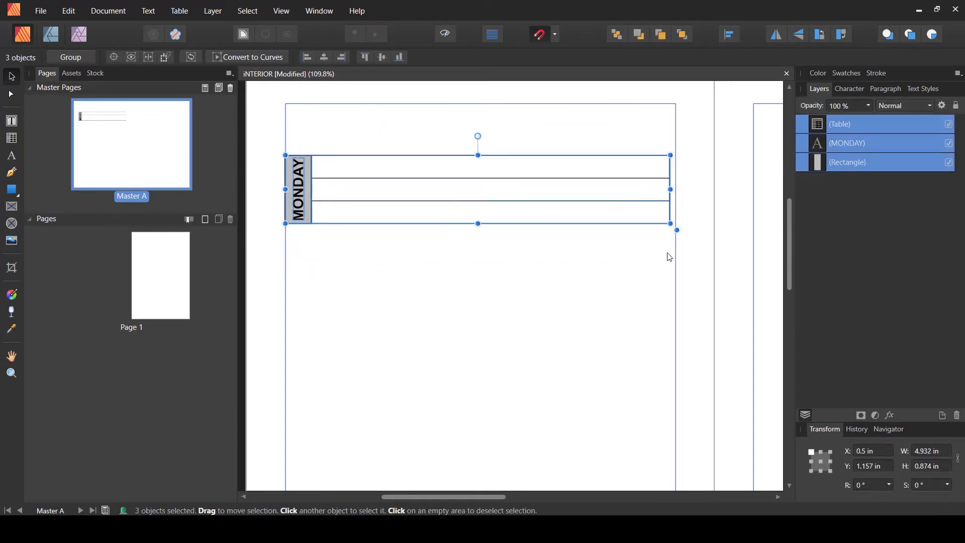
key("ctrl+g")
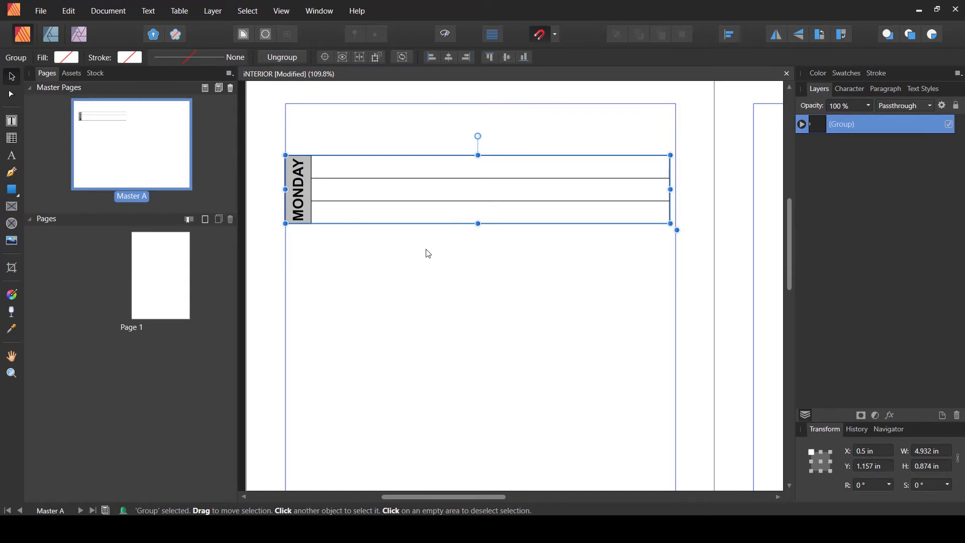
- Duplicate the group and move the copy directly below the original, at about 2.29 in from the top
key("ctrl+j")
left_click_drag(304, 207, 302, 284)
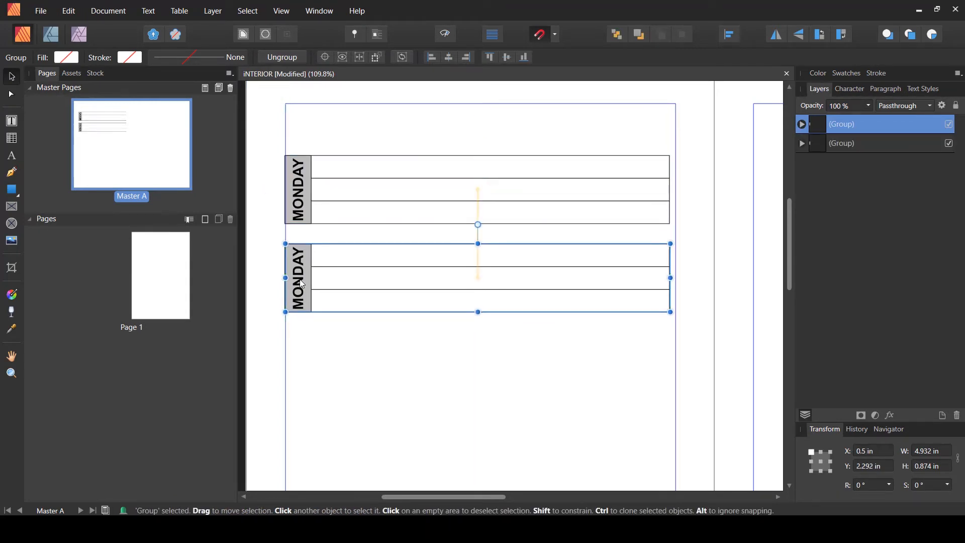
left_click(318, 340)
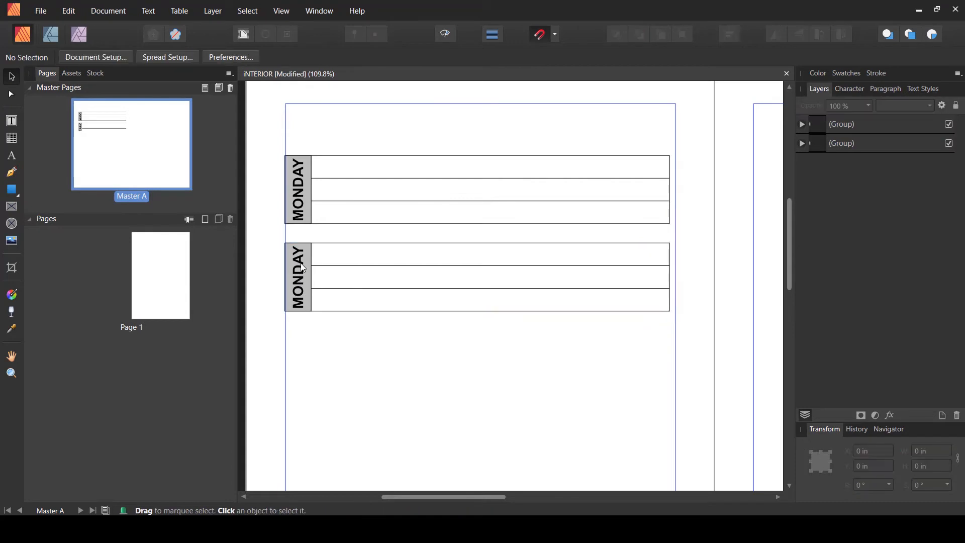
- Change the duplicated block's label text from MONDAY to TUESDAY
left_click(12, 156)
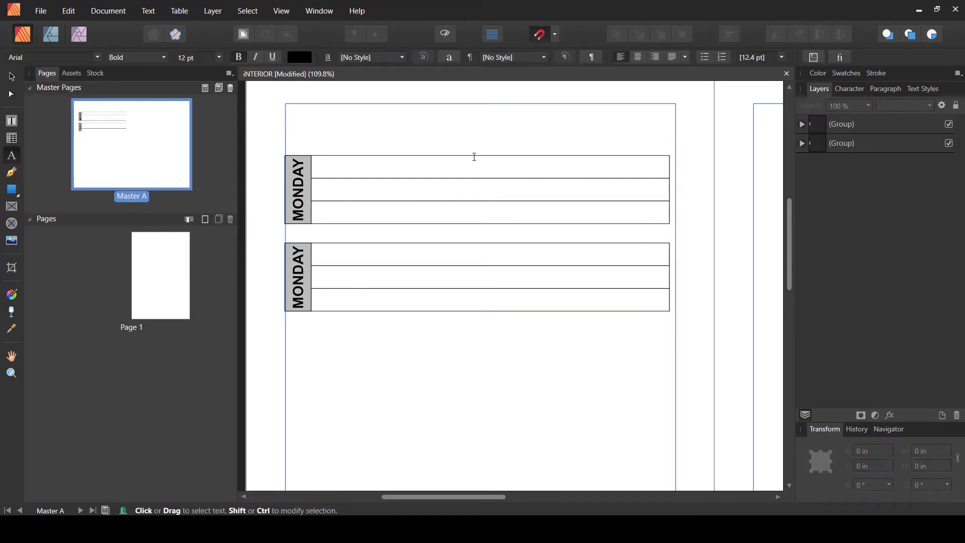
left_click(802, 124)
left_click(855, 163)
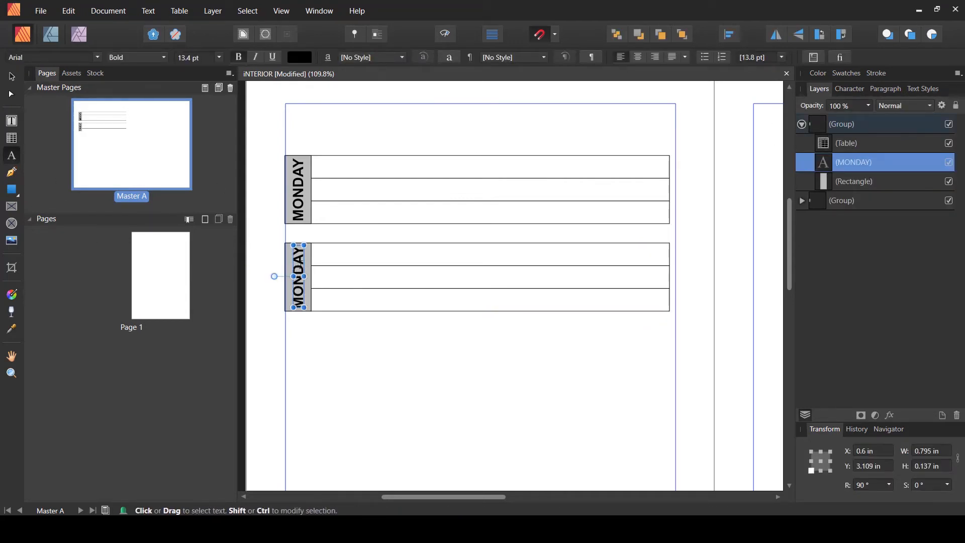
double_click(298, 262)
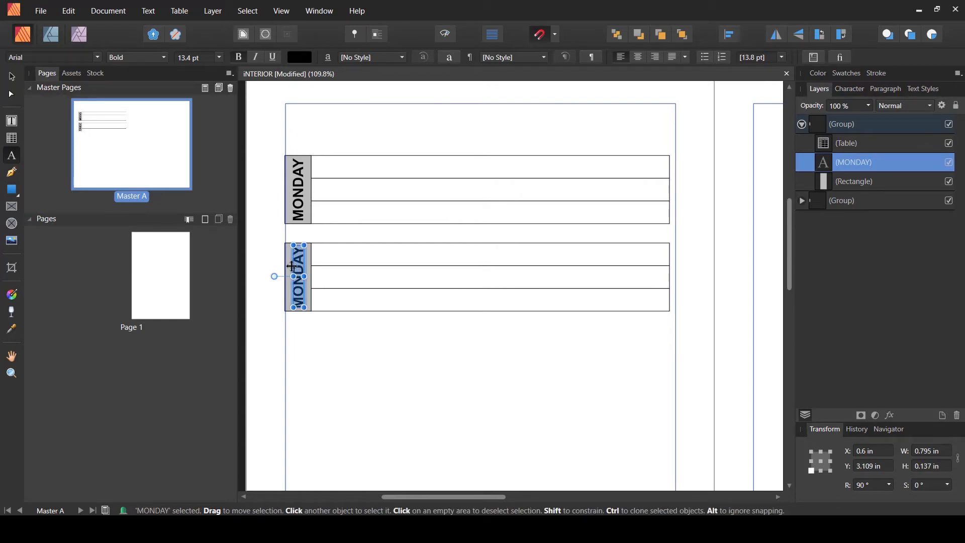
type("TU")
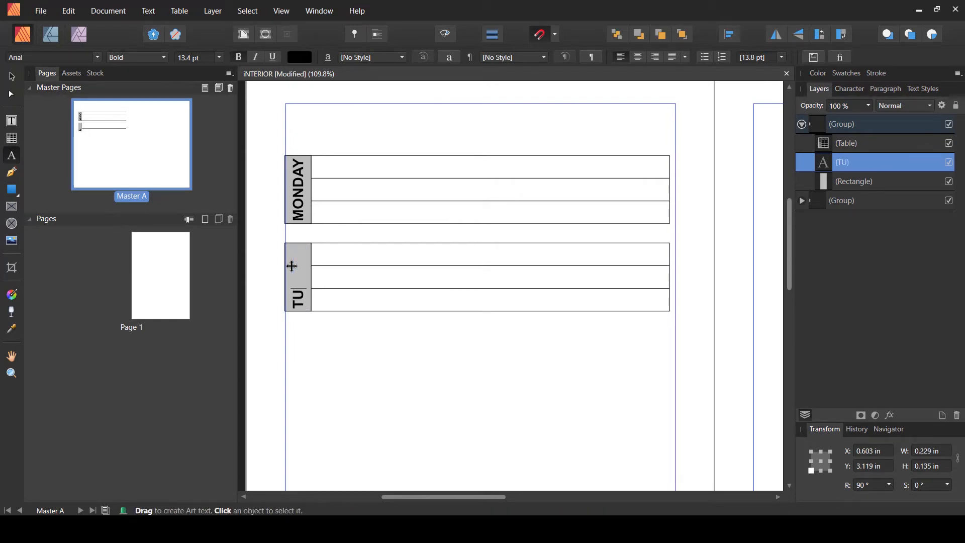
type("ESDAY")
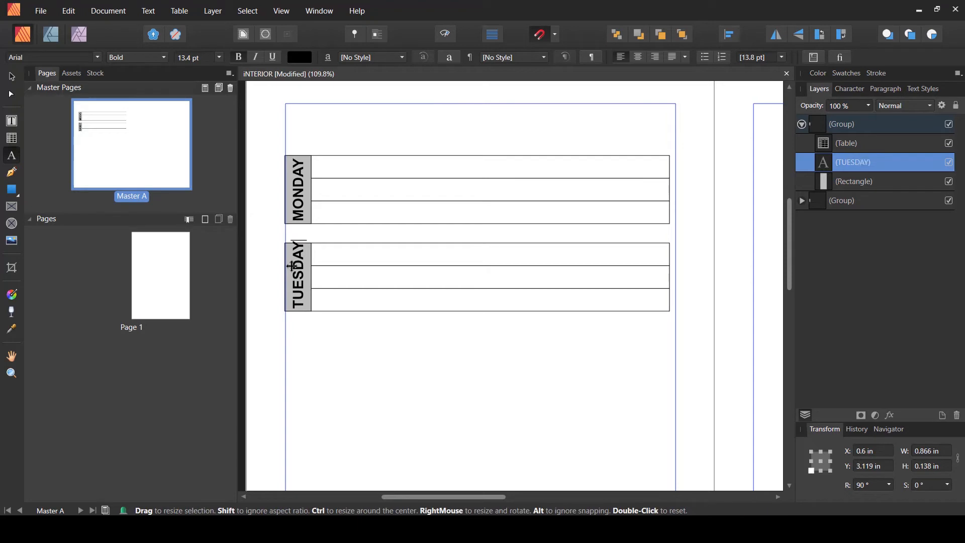
key("Escape")
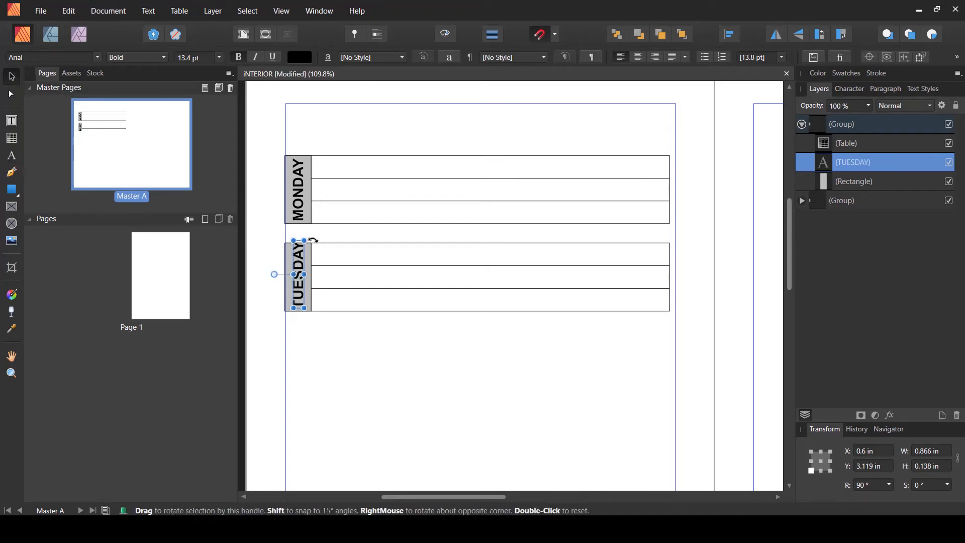
- Reposition the TUESDAY label so it sits centred within its gray rectangle
left_click_drag(306, 239, 303, 248)
left_click(312, 346)
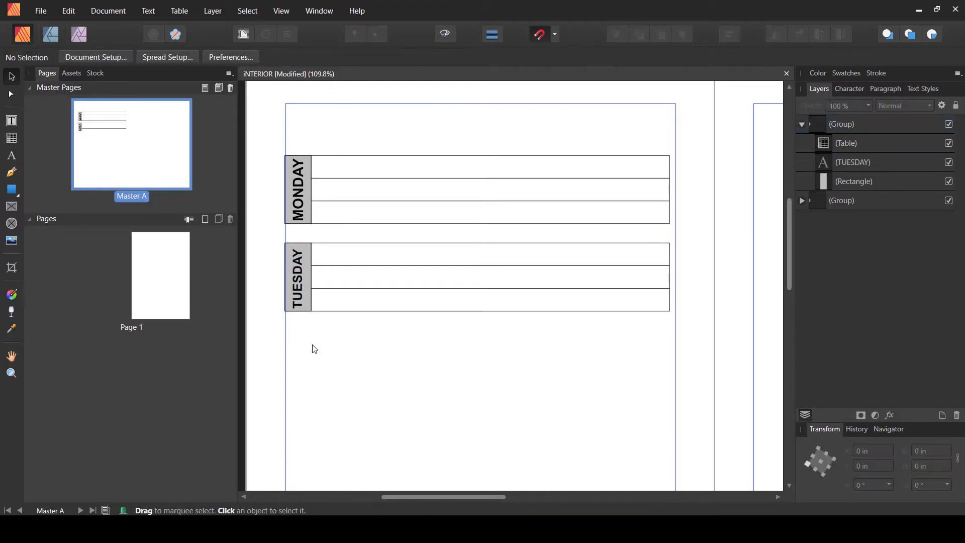
left_click(848, 155)
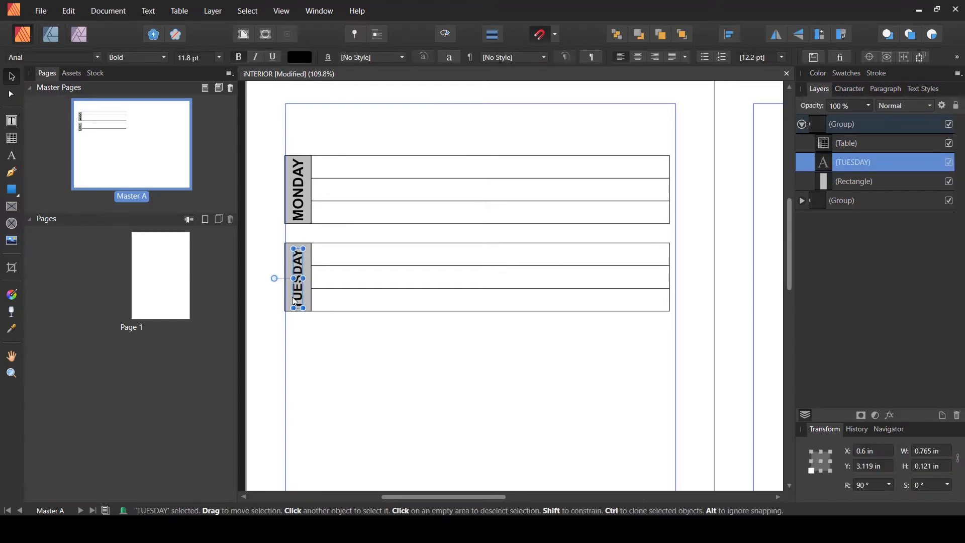
left_click_drag(293, 301, 301, 292)
left_click(438, 353)
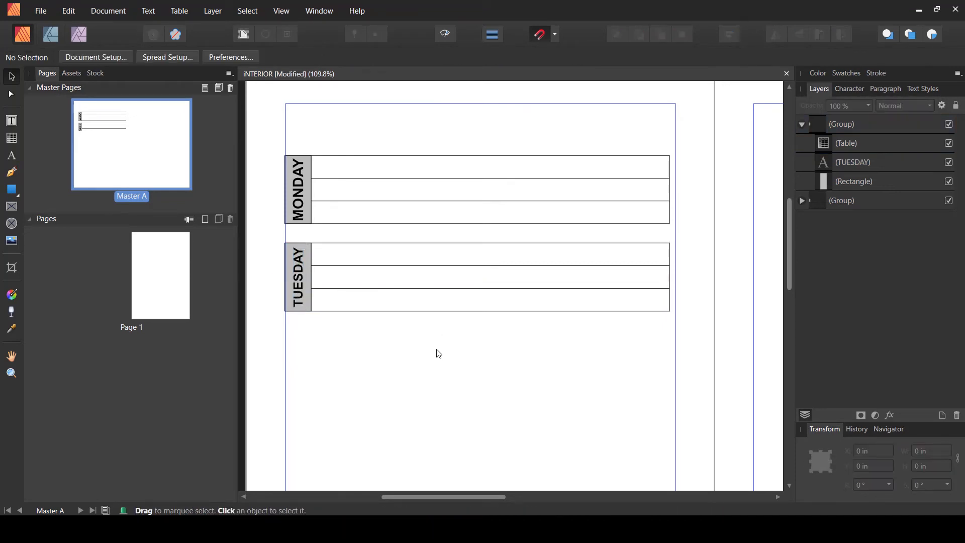
- Duplicate the MONDAY block and place the copy below TUESDAY, at about 3.413 in from the top
scroll(441, 349, "down", 2)
scroll(441, 349, "down", 4)
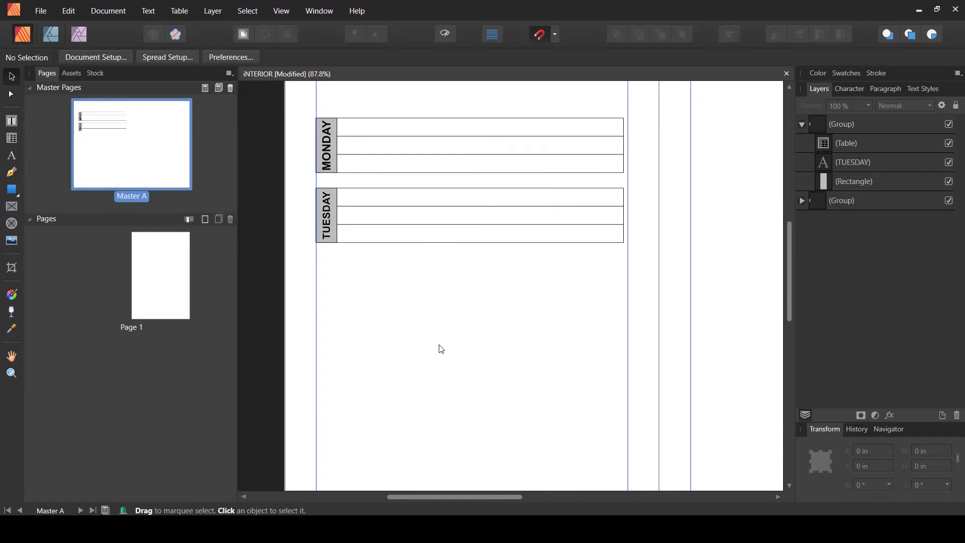
scroll(441, 347, "down", 2)
scroll(450, 301, "up", 1)
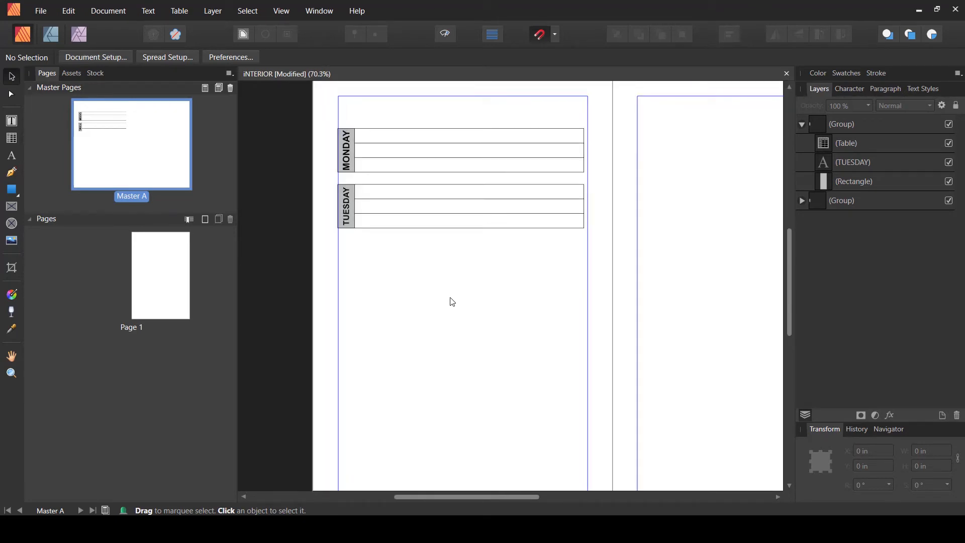
left_click(802, 128)
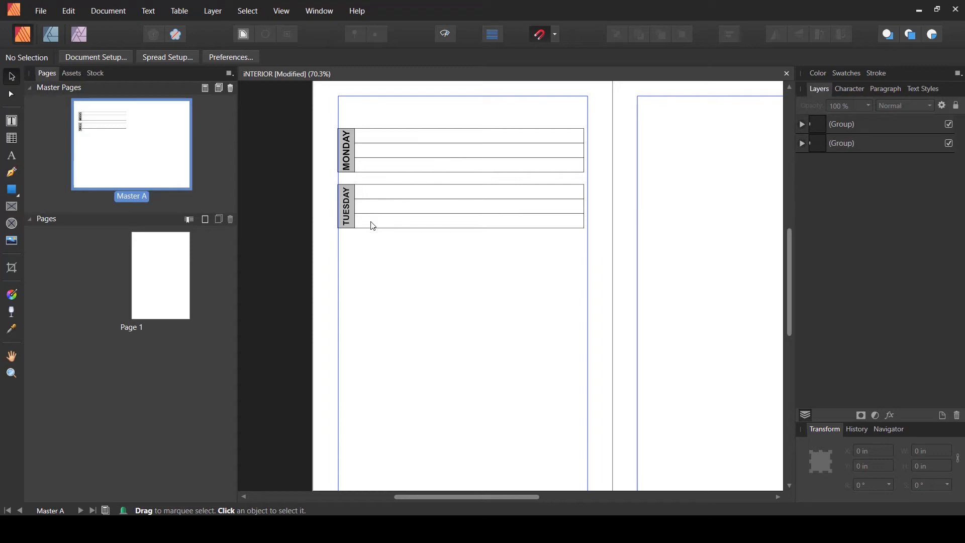
left_click(360, 149)
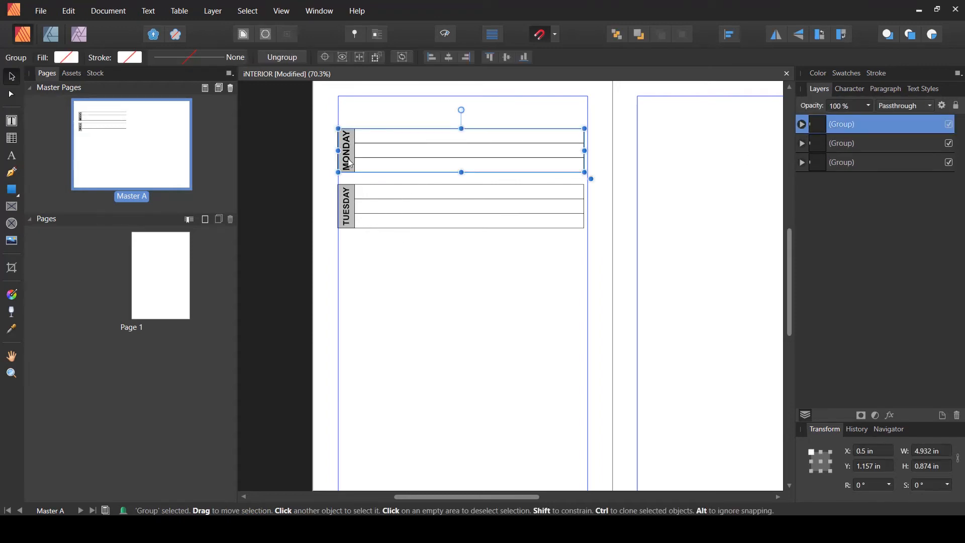
left_click_drag(360, 148, 350, 275)
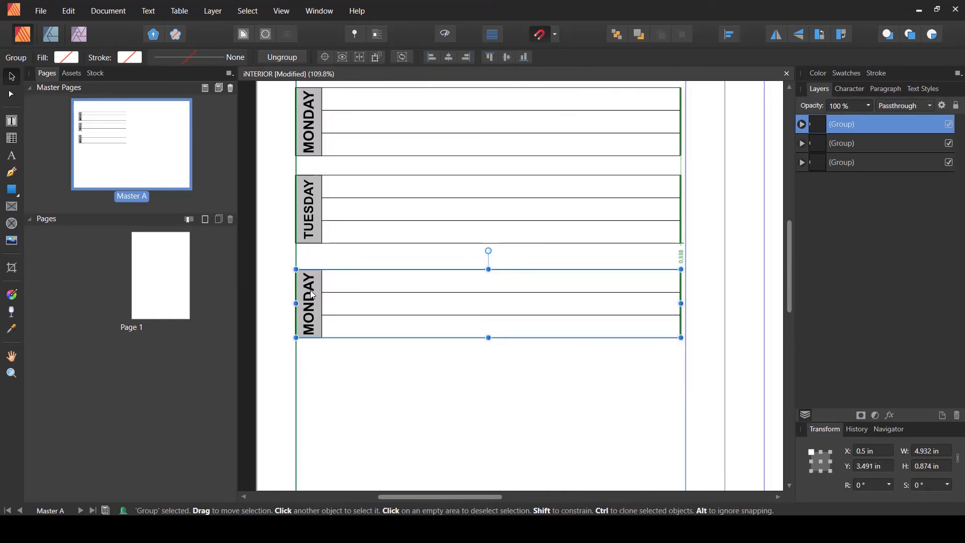
left_click_drag(310, 295, 312, 289)
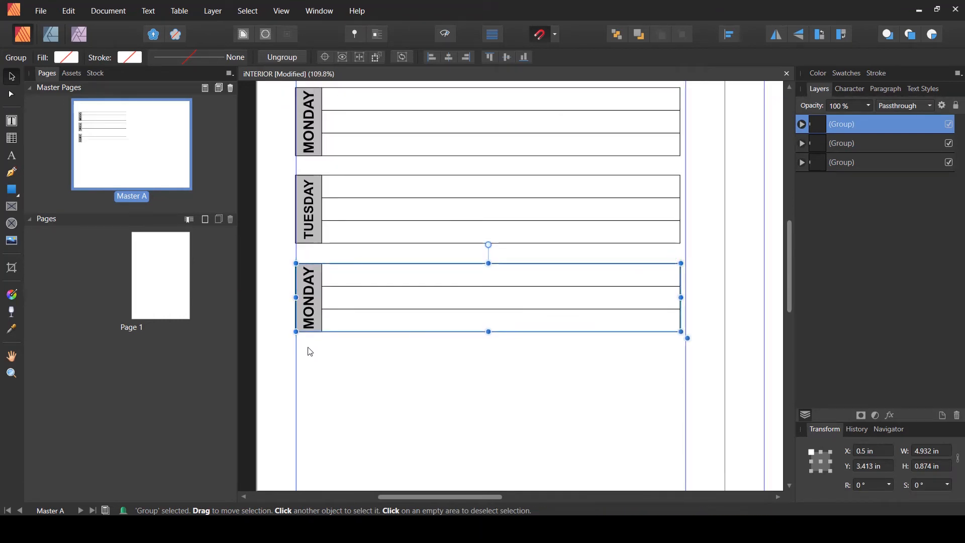
- Relabel the third block WEDNESDAY and scale the text to fit inside its gray rectangle
left_click(311, 344)
left_click(316, 303)
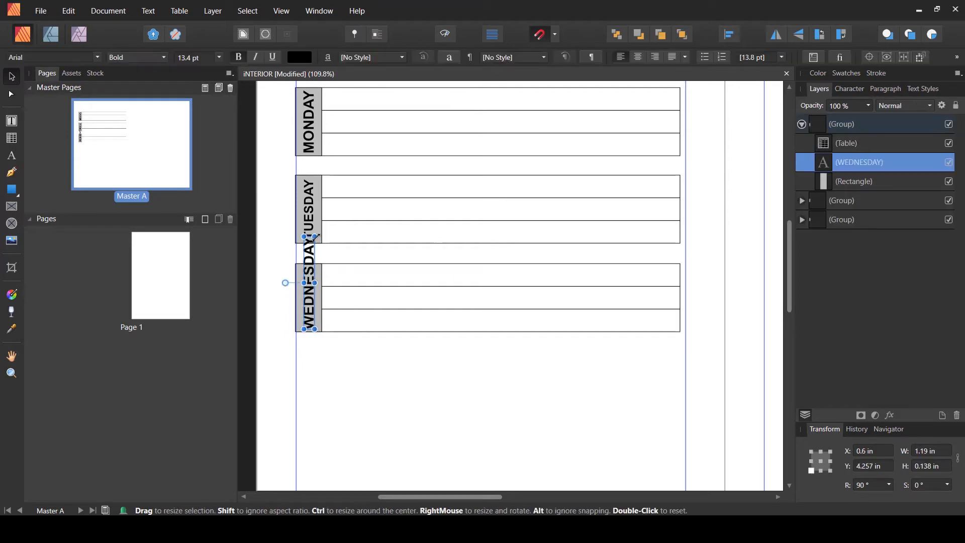
left_click_drag(307, 275, 309, 271)
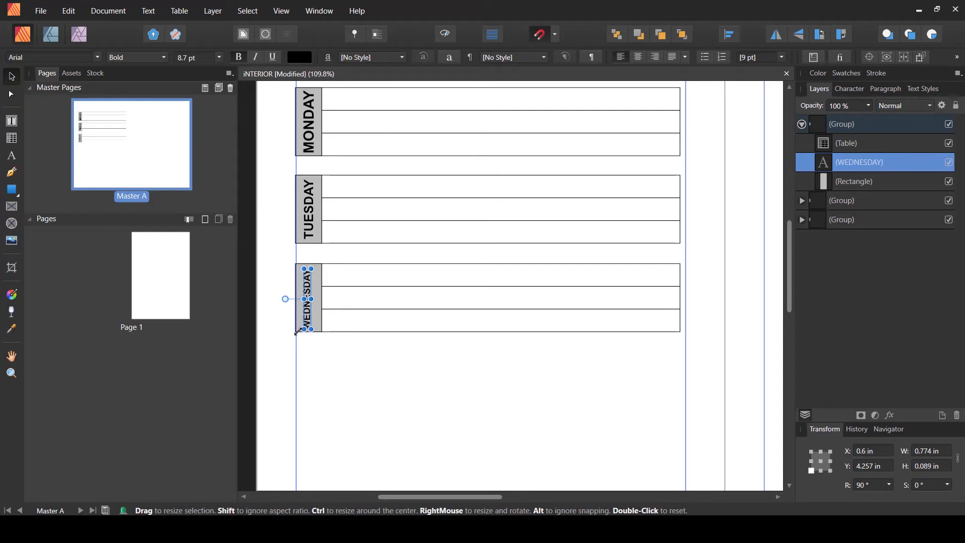
left_click(319, 364)
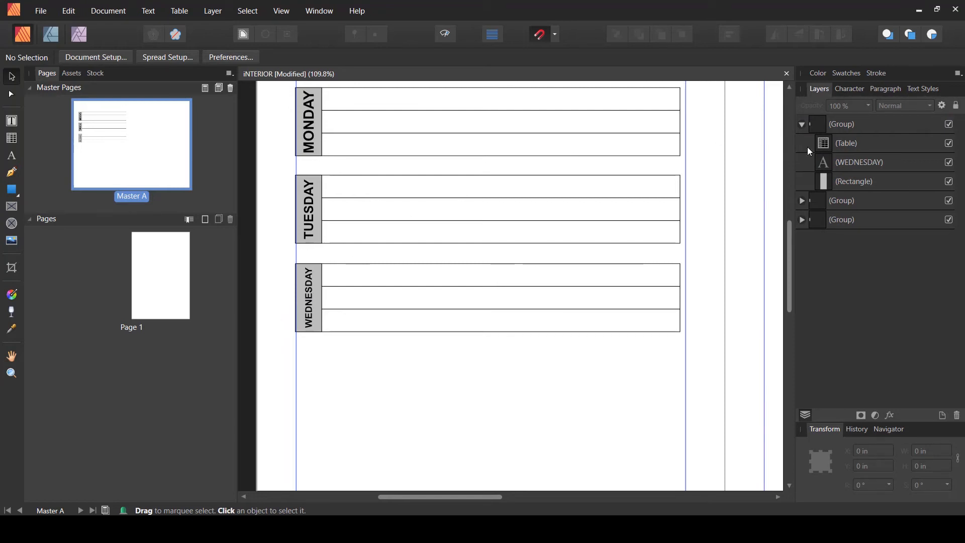
- Shorten the MONDAY label to MON and recentre it in its gray rectangle
left_click(803, 219)
left_click(829, 260)
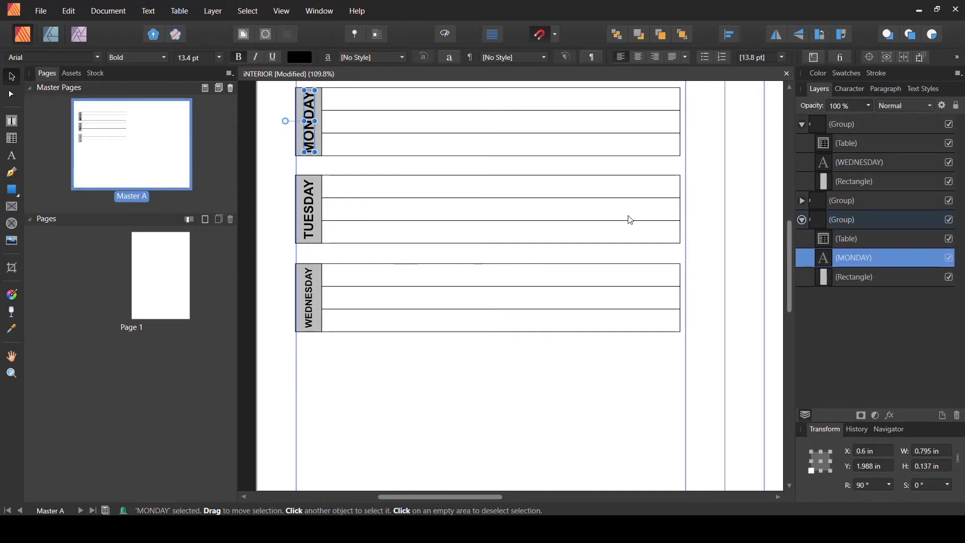
double_click(309, 143)
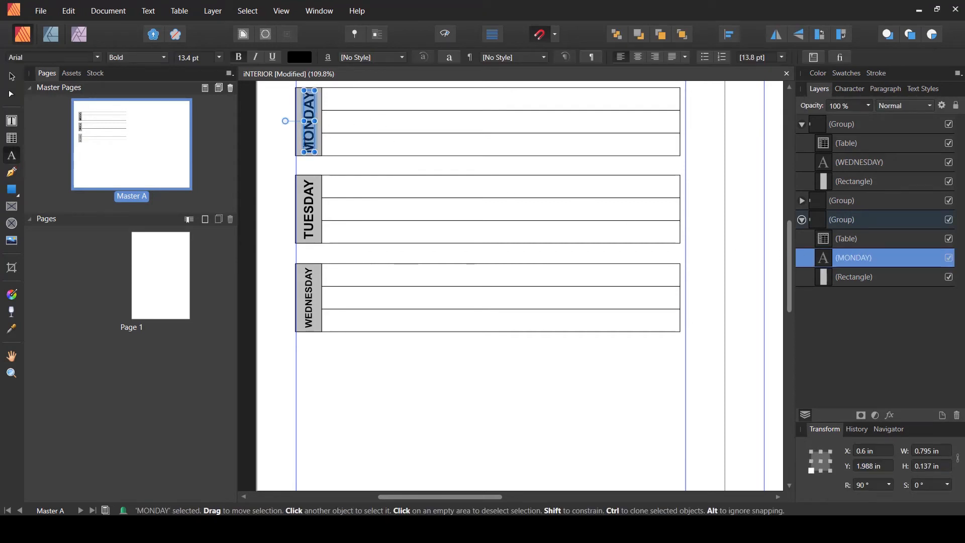
type("MON")
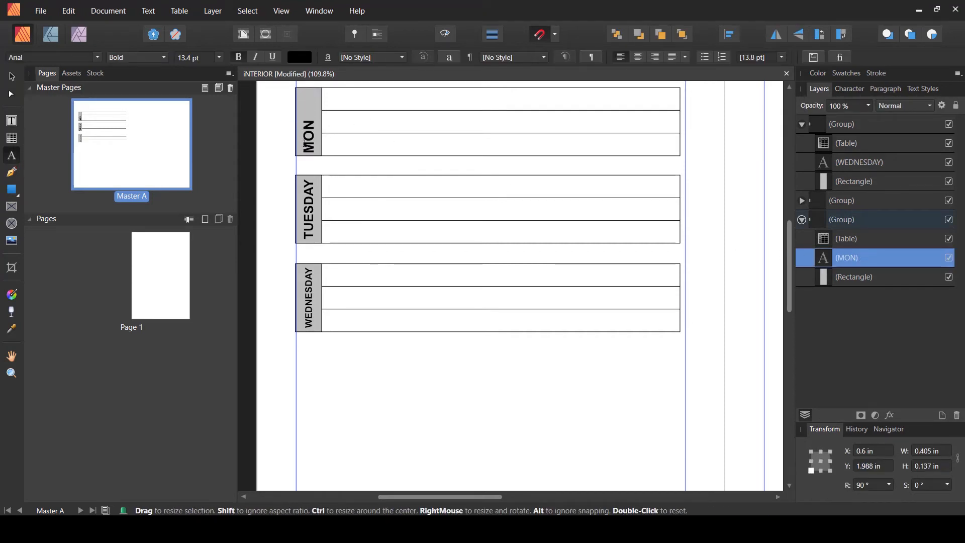
key("Escape")
left_click_drag(309, 146, 310, 131)
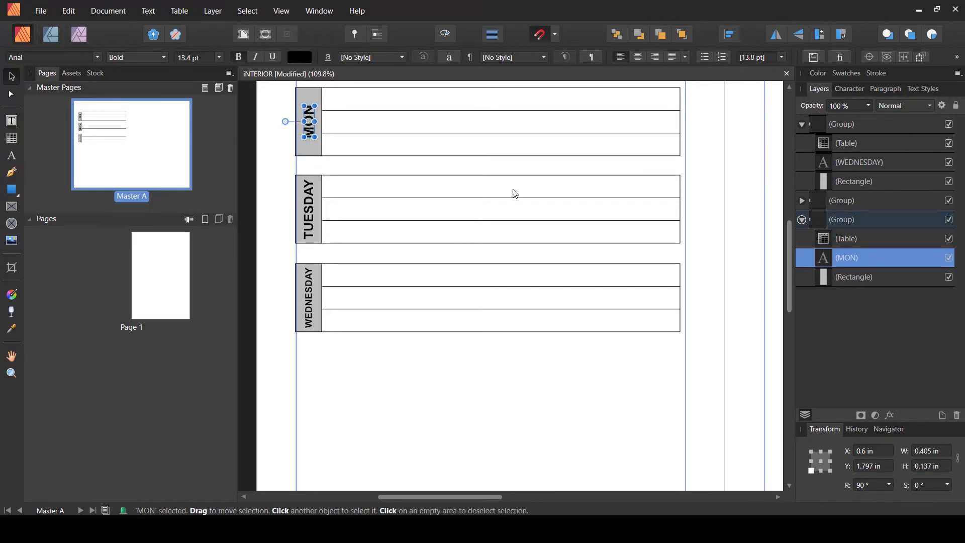
- Set the MON label's font size to 14 pt and nudge it back into place
left_click(191, 61)
type("14")
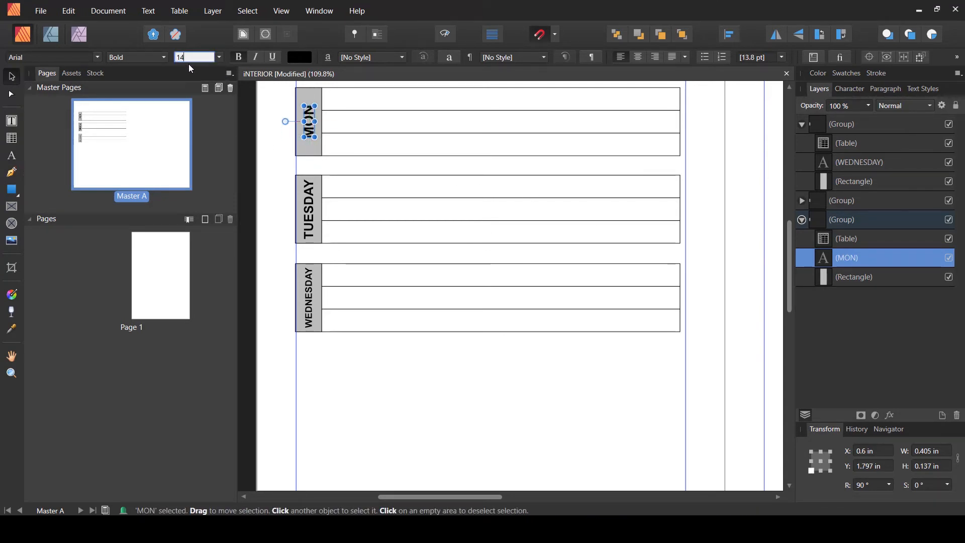
key("Return")
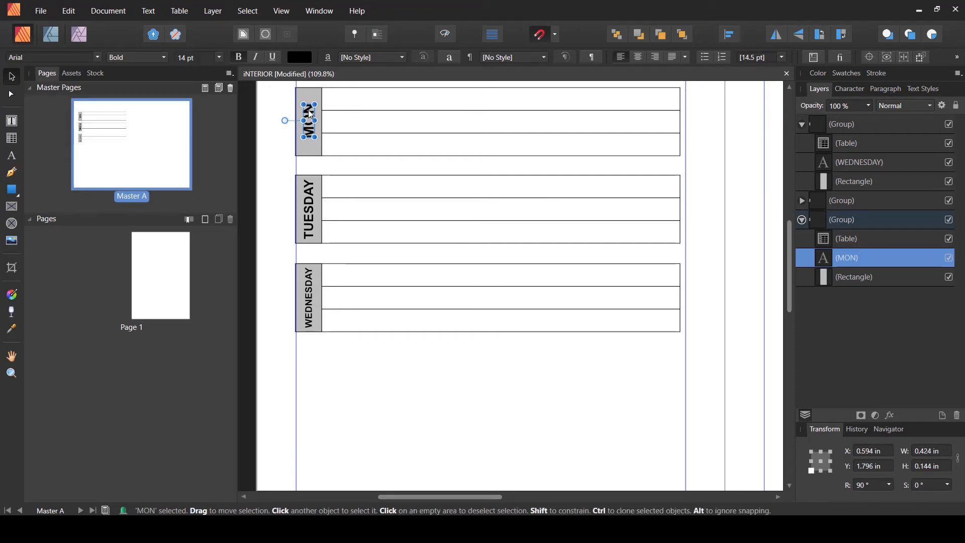
left_click_drag(308, 117, 307, 118)
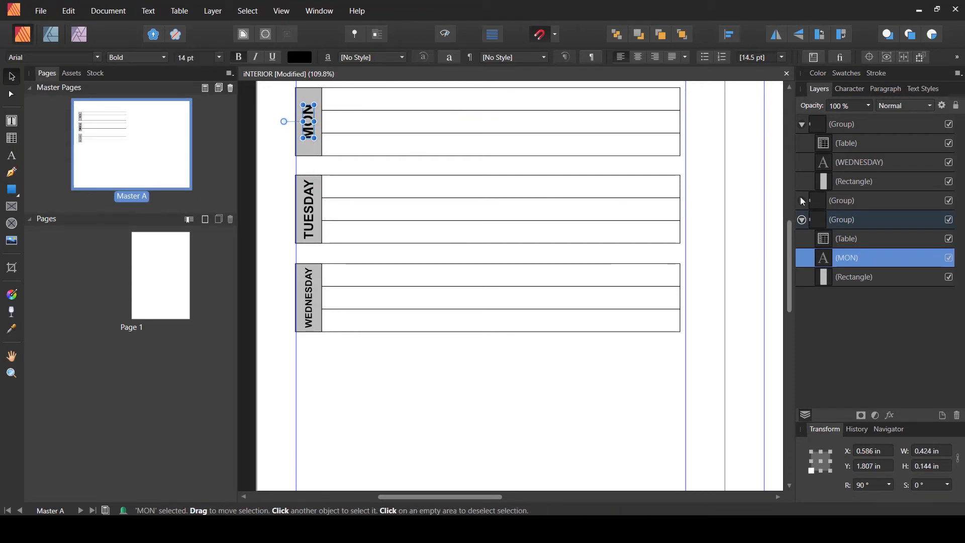
- Shorten the TUESDAY and WEDNESDAY labels to TUE and WED to match MON
left_click(801, 220)
left_click(802, 201)
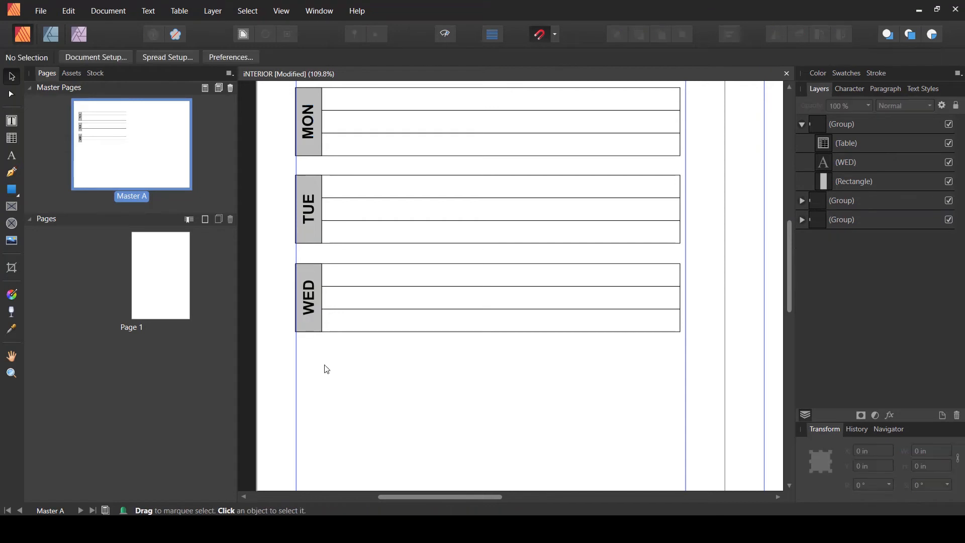
- Duplicate the WED block and place the copy directly below it, at about 4.533 in from the top
scroll(323, 369, "down", 2, "ctrl")
scroll(323, 369, "down", 5)
scroll(327, 370, "up", 3)
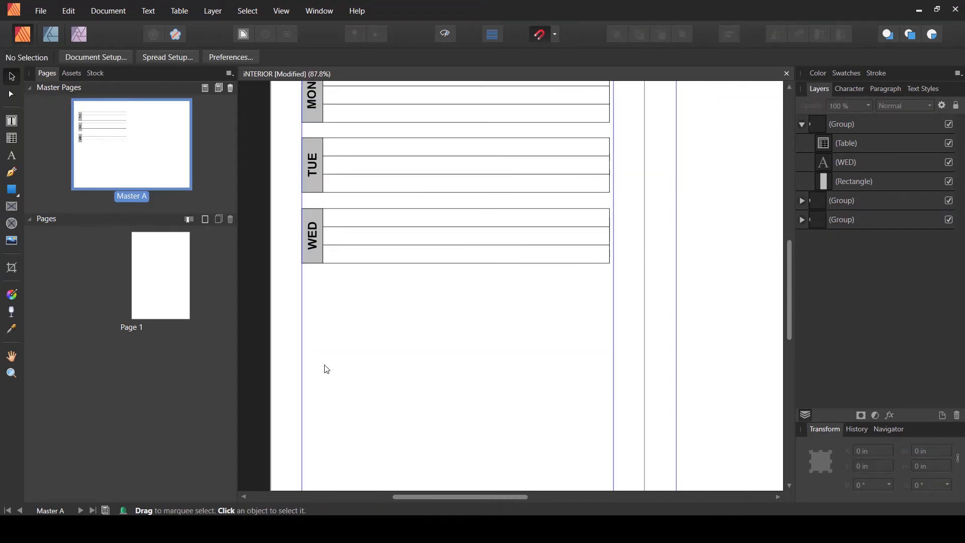
left_click(825, 128)
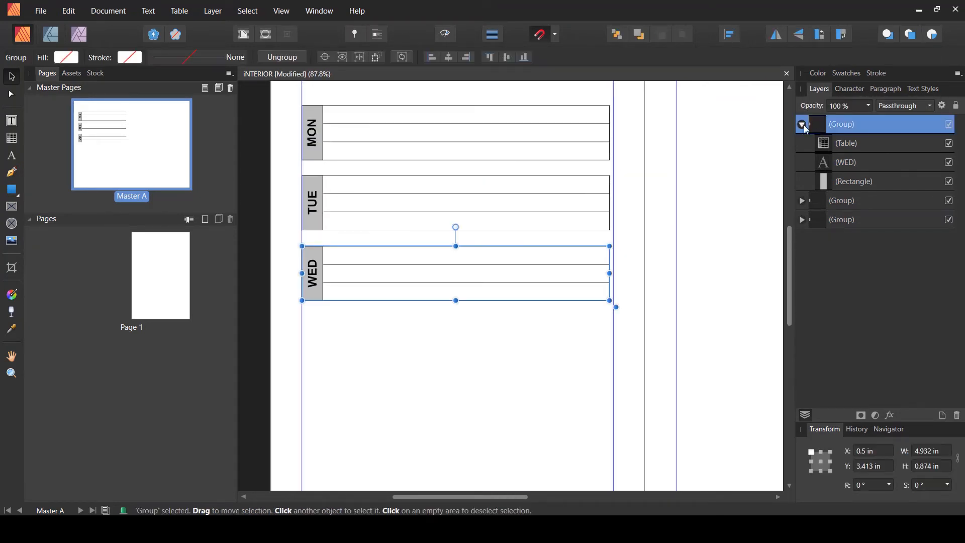
left_click(802, 124)
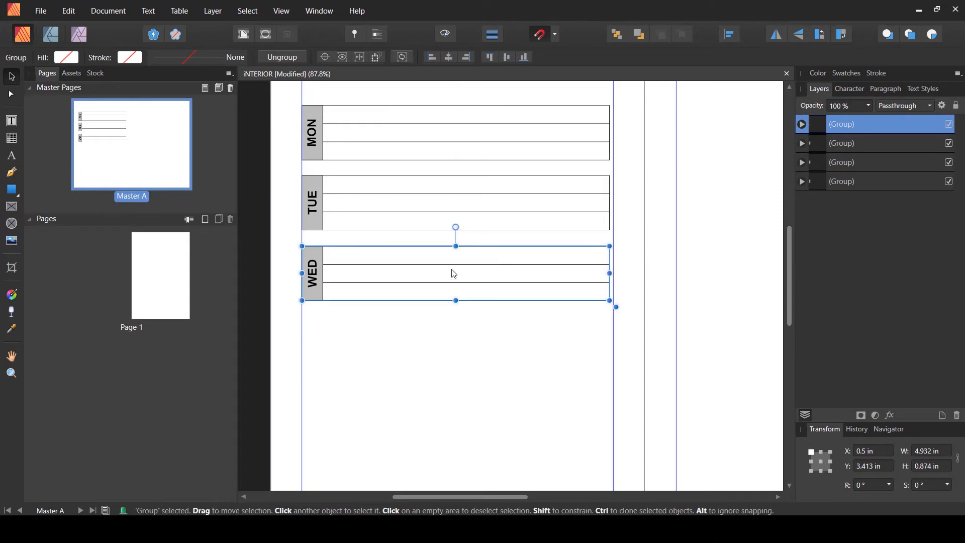
left_click_drag(315, 264, 315, 338, "ctrl")
- Complete the remaining day blocks below, labelled THU, FRI, SAT and SUN
key("t")
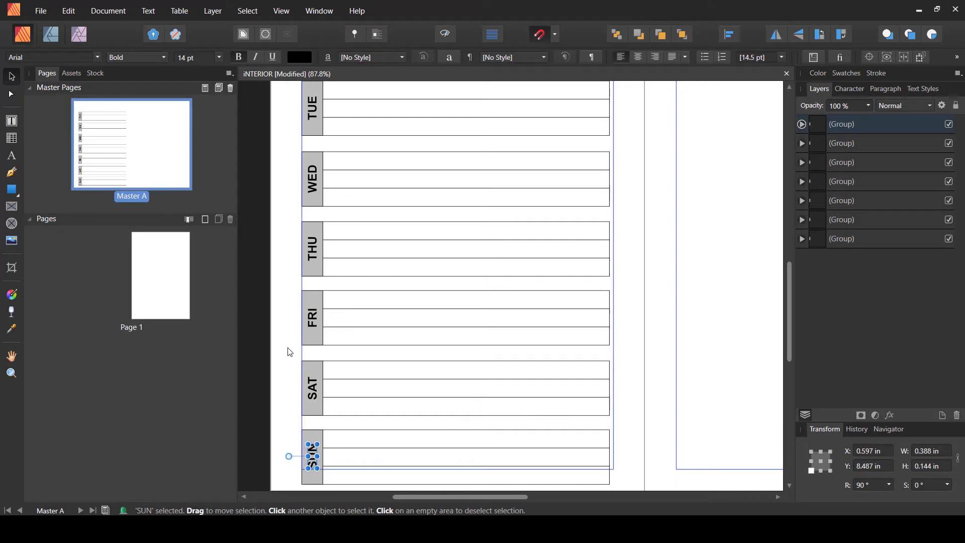
left_click(290, 352)
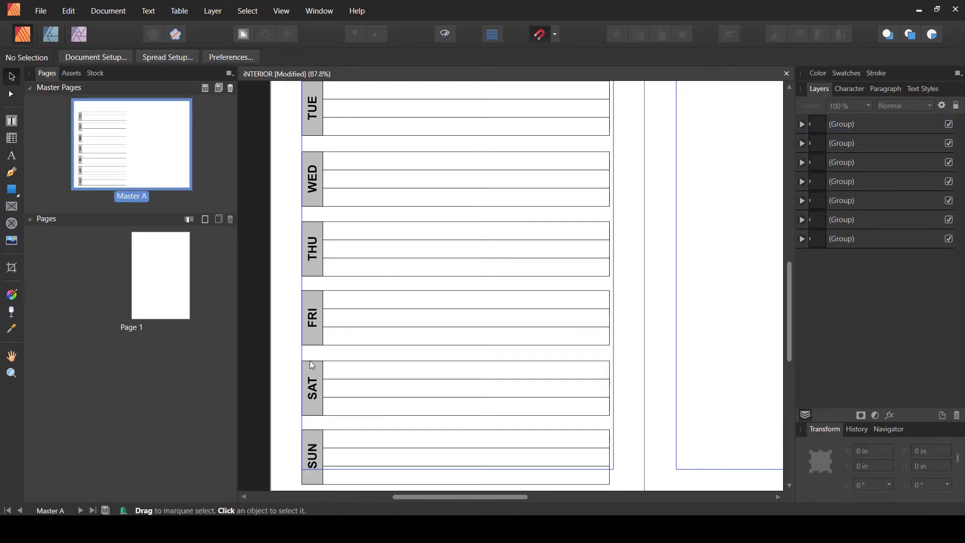
scroll(310, 361, "down", 1)
scroll(310, 365, "up", 2)
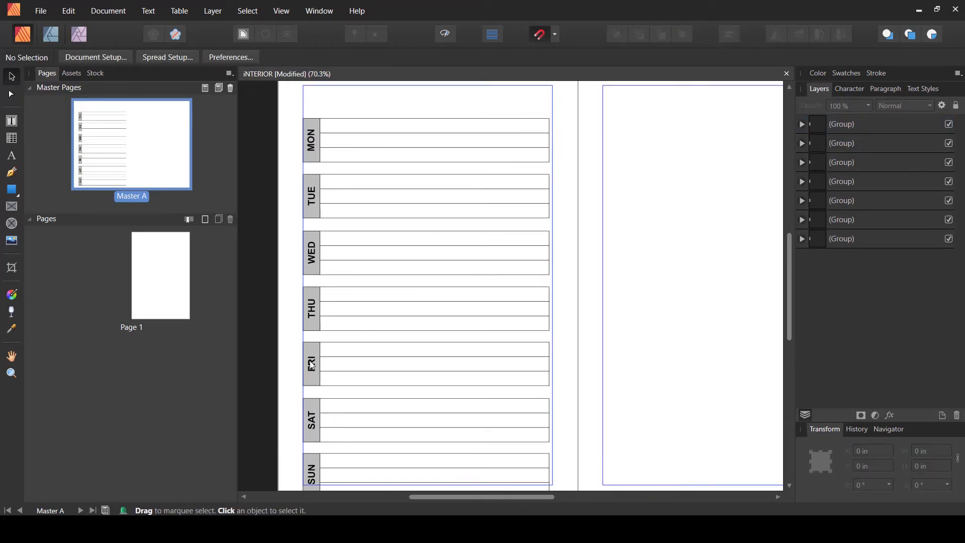
- Select all seven day blocks and move them up together to about 0.915 in from the top
left_click(856, 126)
left_click(834, 243, "shift")
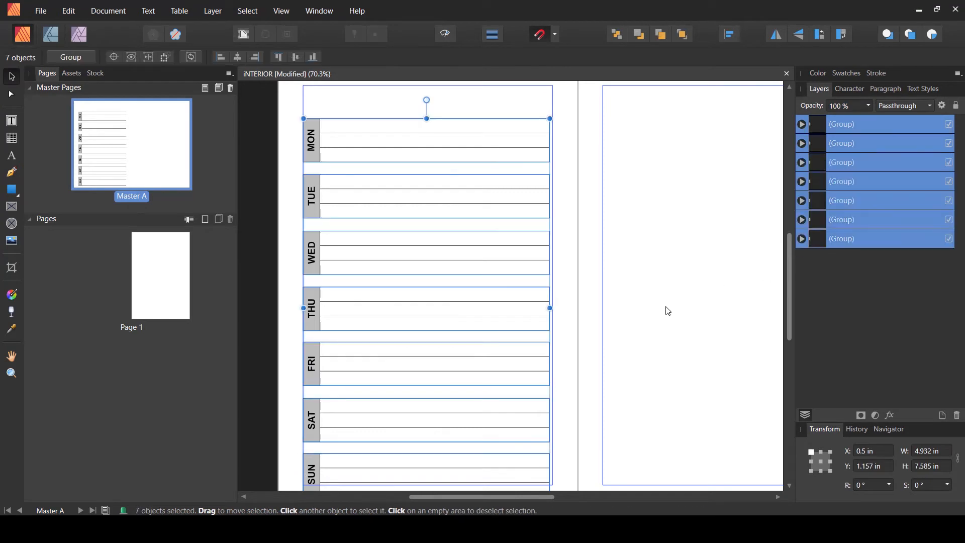
left_click_drag(314, 373, 313, 361)
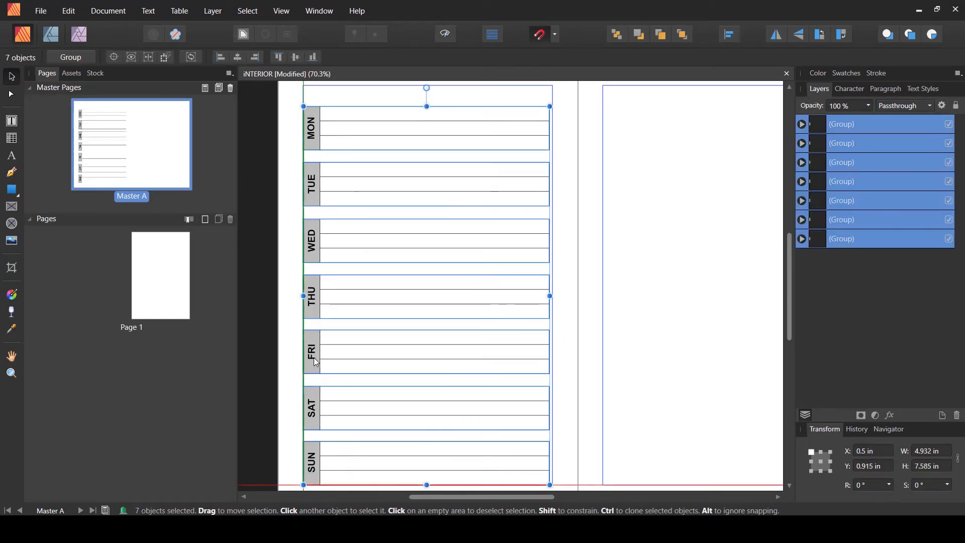
left_click(576, 390)
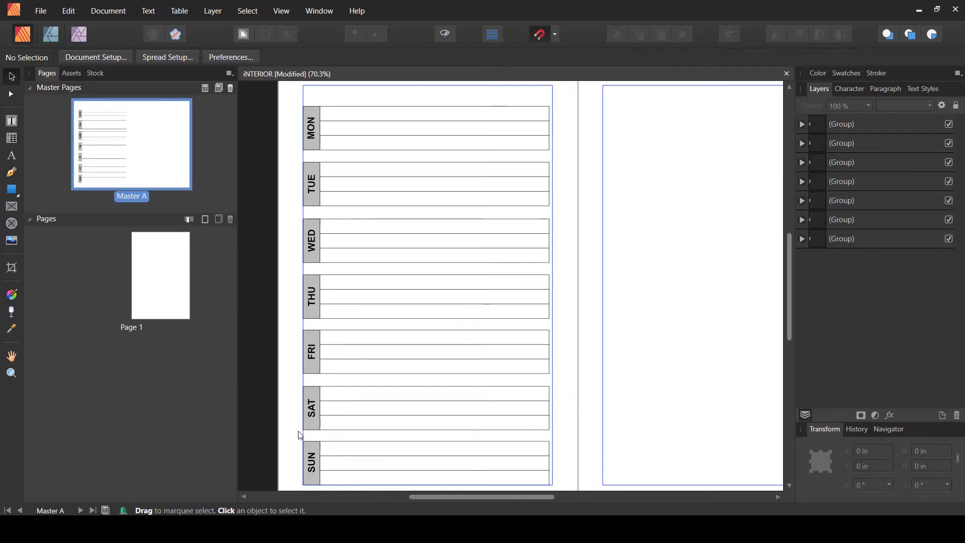
left_click_drag(291, 173, 595, 477)
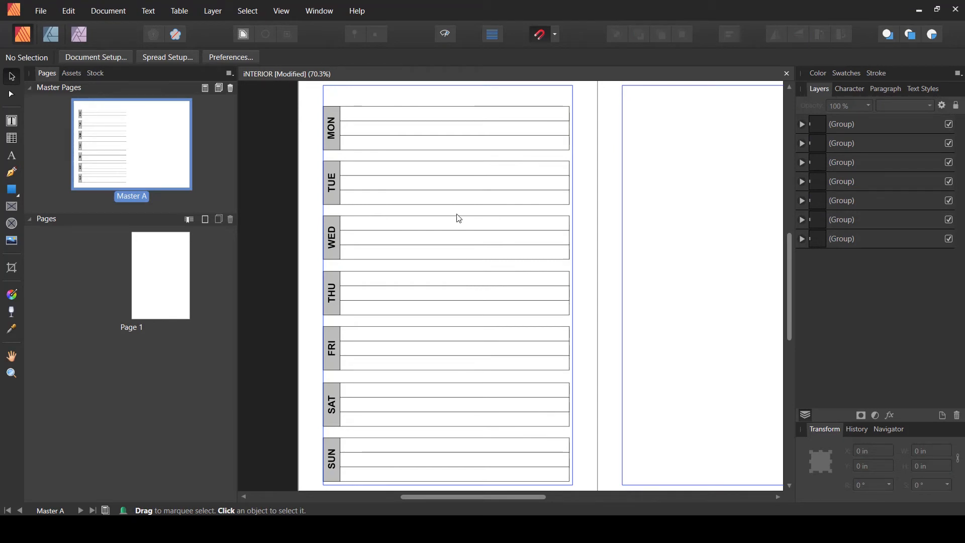
- Save the document
key("space")
left_click_drag(689, 256, 592, 269)
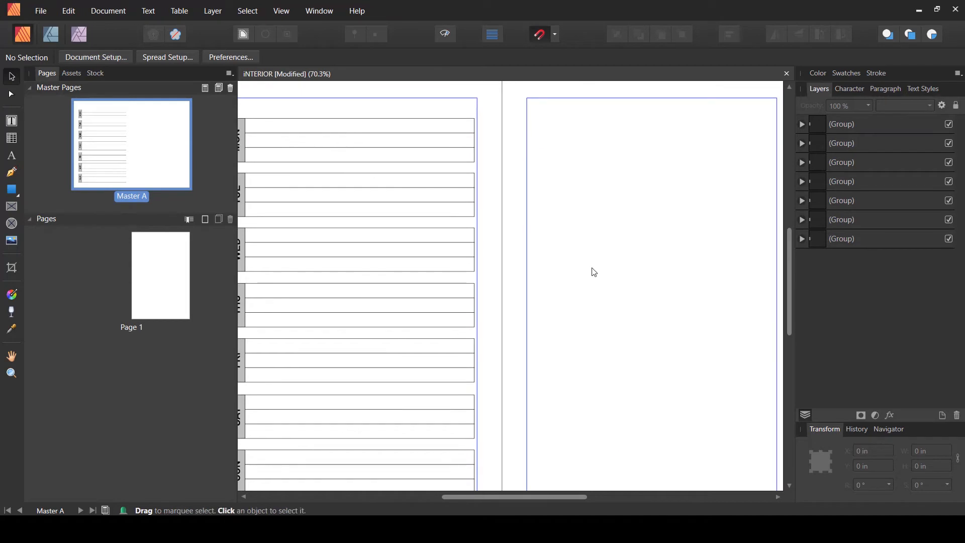
key("ctrl+s")
- Add a bold SHOPPING LIST heading near the top of the right-hand page and enlarge it to about 27 pt
scroll(547, 267, "down", 3)
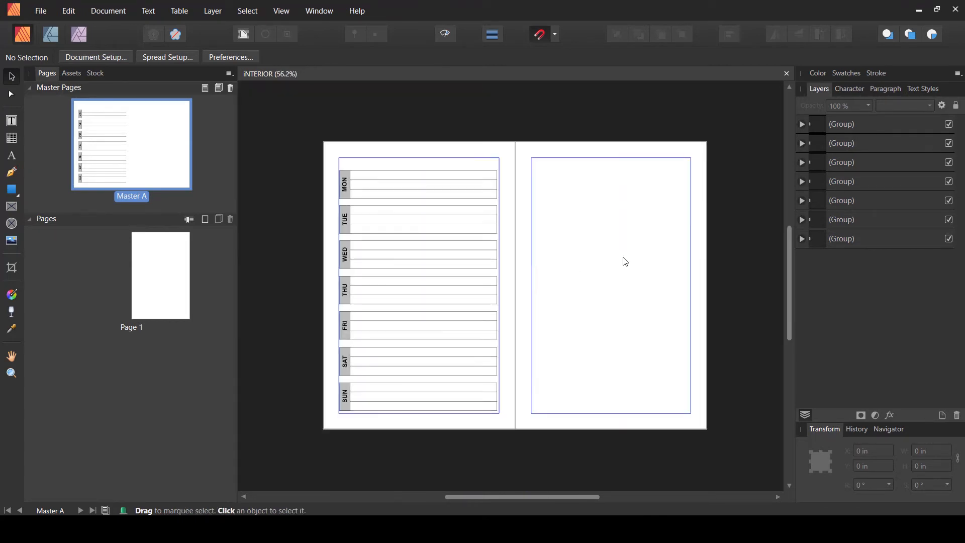
scroll(626, 265, "up", 3)
key("space")
left_click_drag(572, 248, 481, 265)
left_click(11, 157)
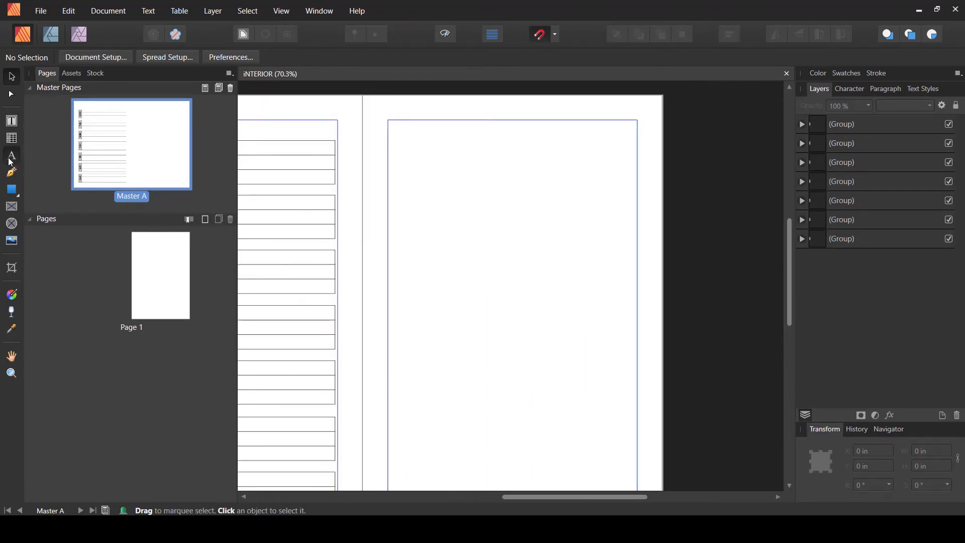
left_click(433, 168)
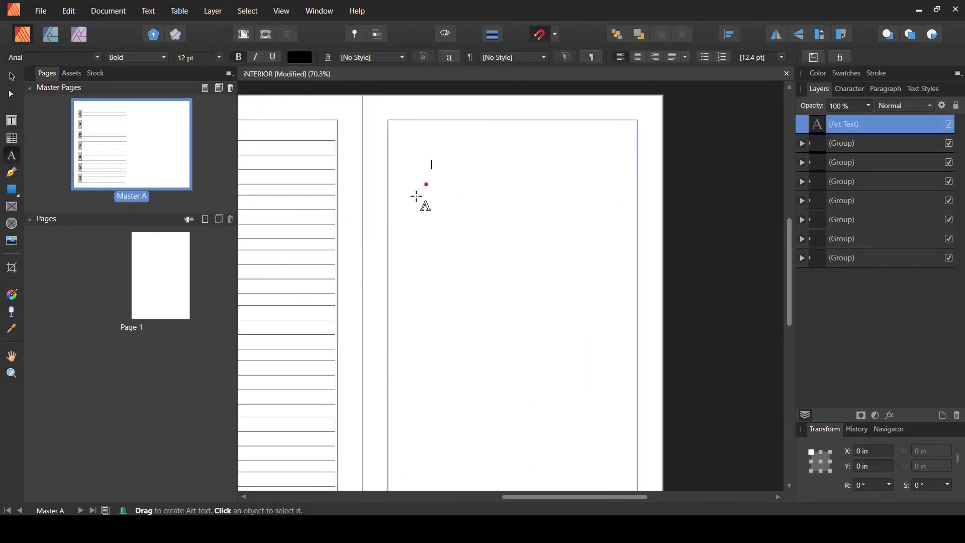
type("SHOPPING LIST")
key("Escape")
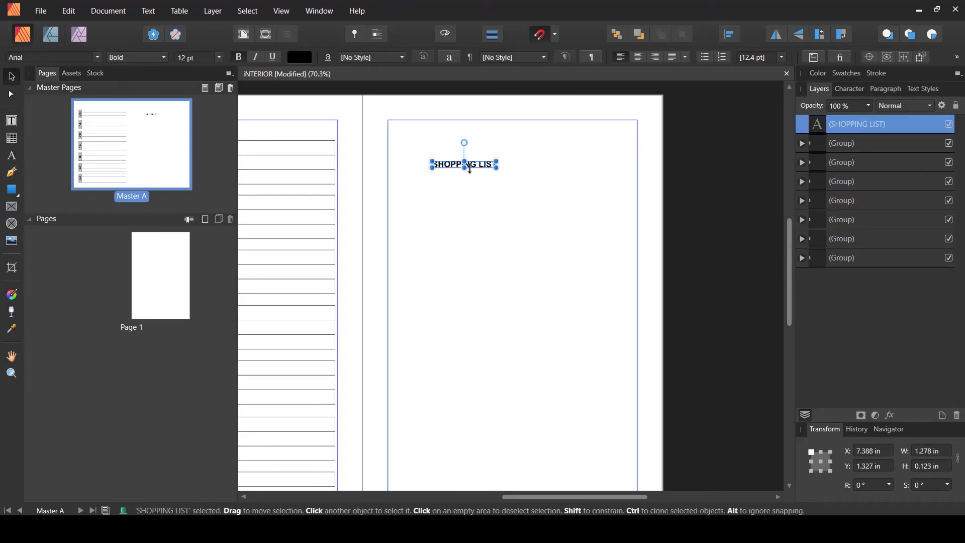
left_click_drag(499, 155, 577, 143)
key("Escape")
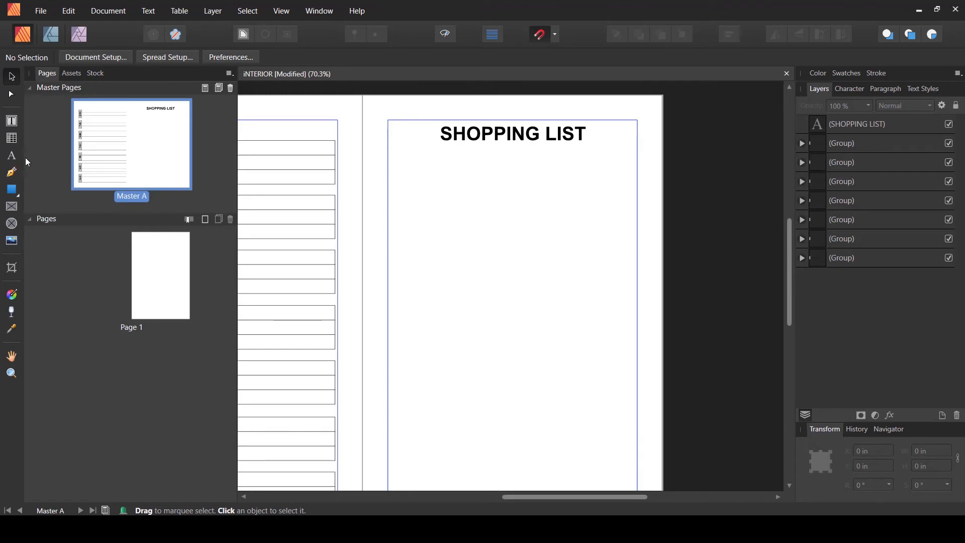
- Draw a rectangle about 3.11 × 0.555 in behind the heading and give it rounded corners at 50%
left_click(13, 189)
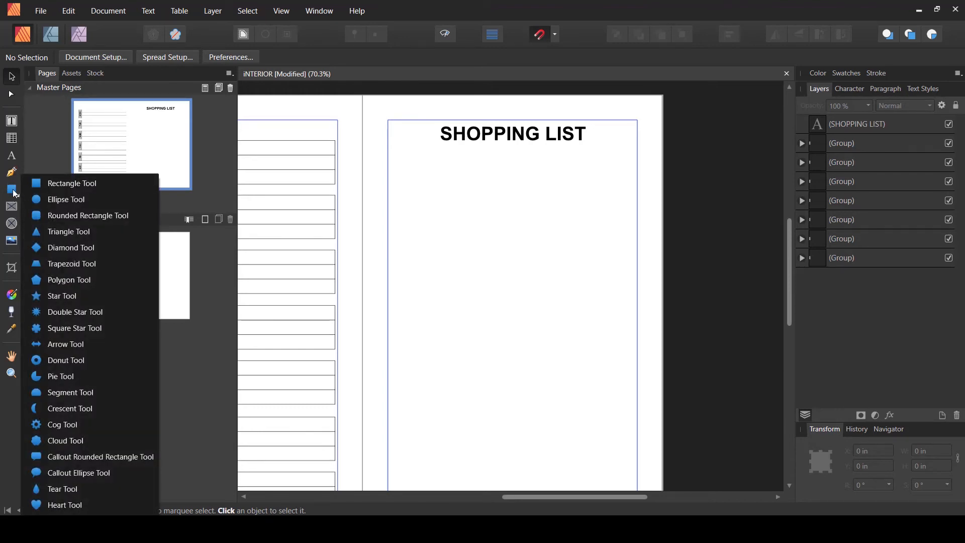
left_click(14, 192)
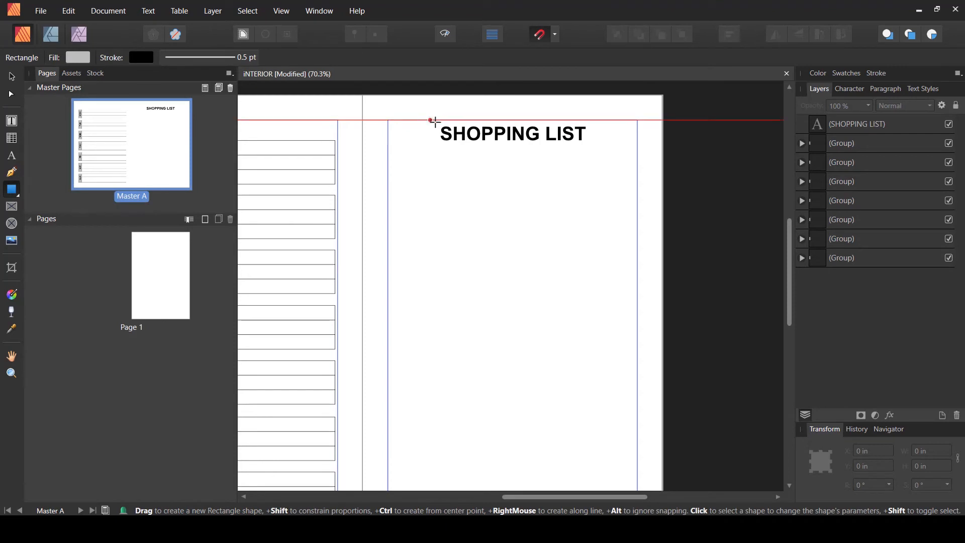
left_click_drag(432, 121, 585, 148)
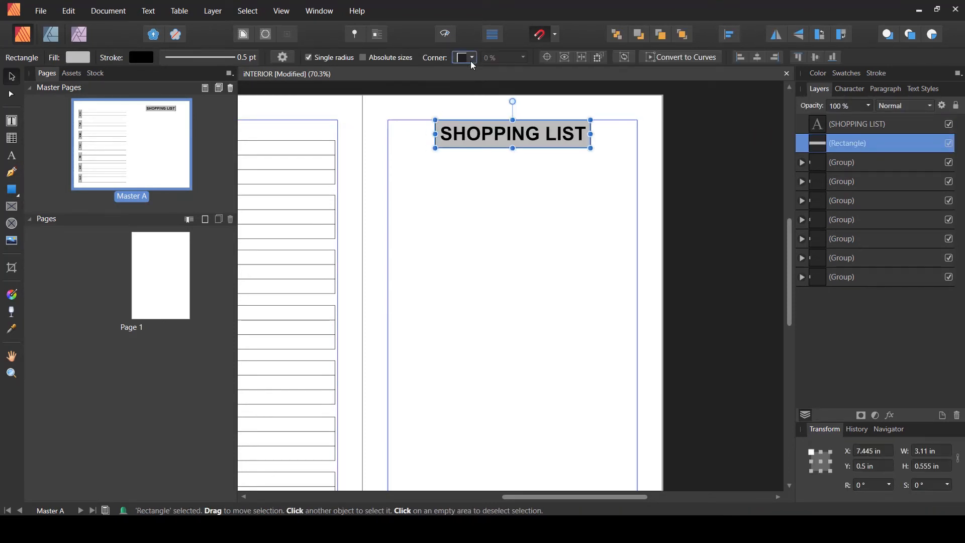
left_click(472, 58)
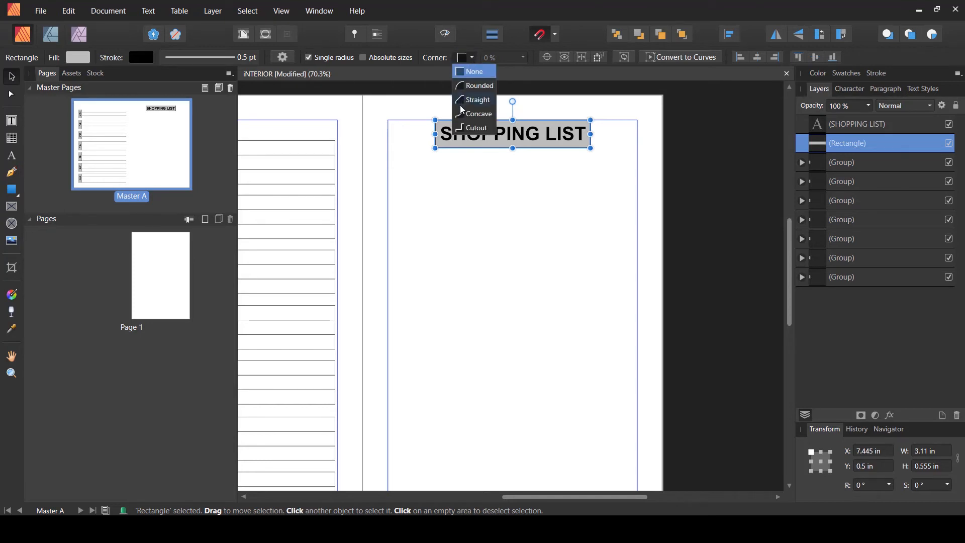
left_click(468, 87)
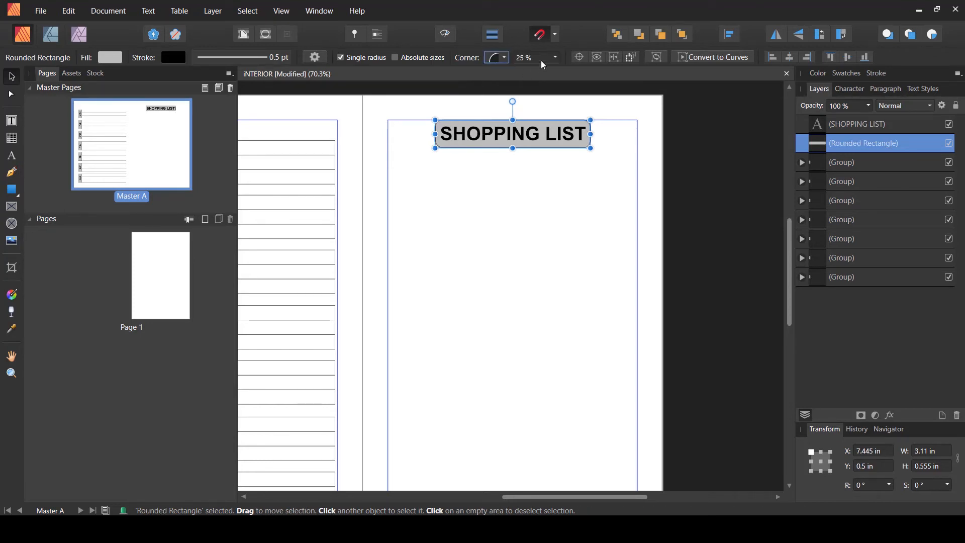
left_click(556, 58)
left_click_drag(556, 69, 644, 66)
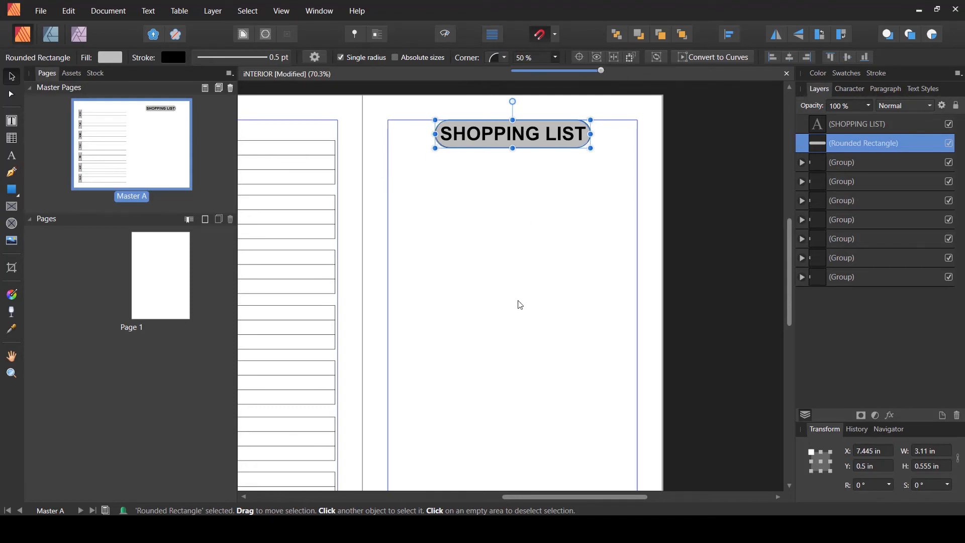
- Fill the rounded rectangle black and remove its stroke
left_click(111, 57)
left_click_drag(98, 151, 26, 149)
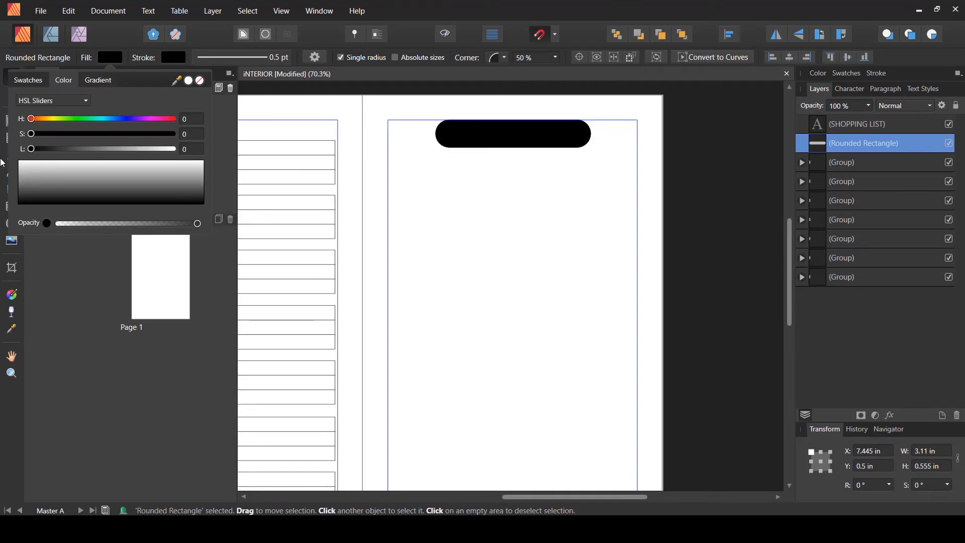
left_click(177, 60)
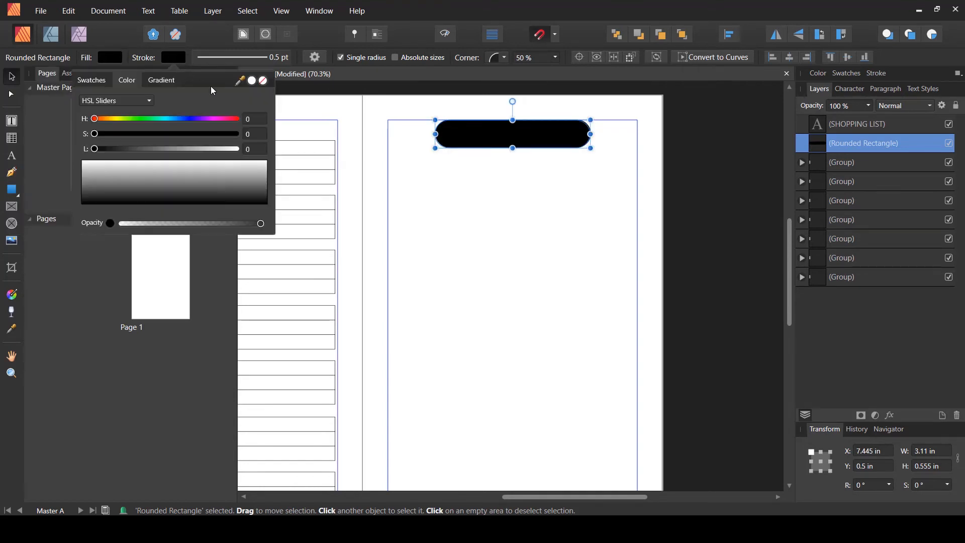
left_click(263, 80)
left_click(555, 187)
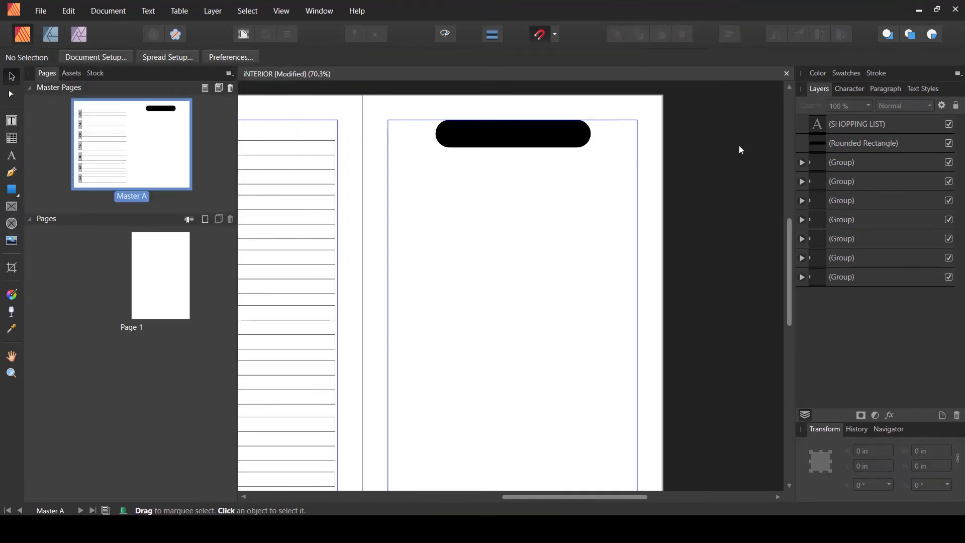
- Make the SHOPPING LIST text white and centre it on the black pill
left_click(824, 126)
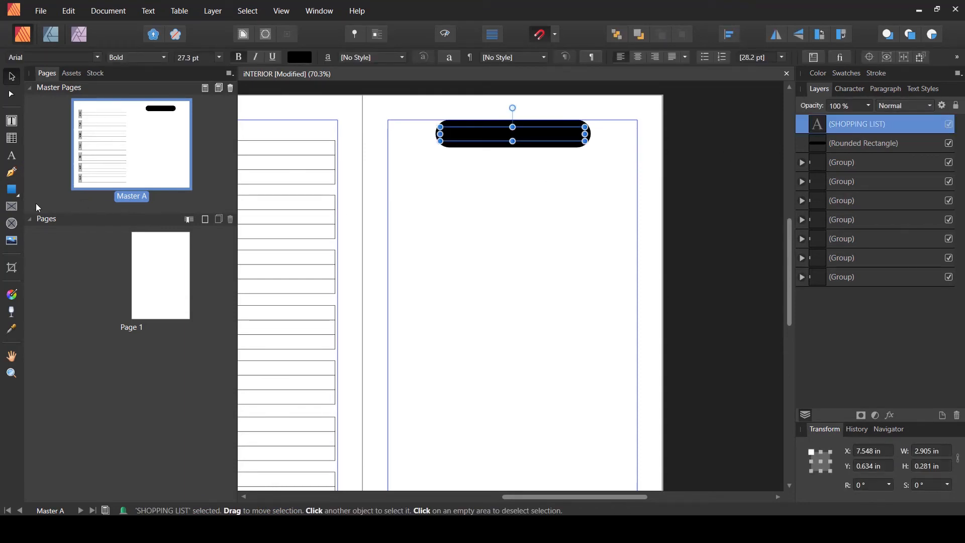
left_click(301, 58)
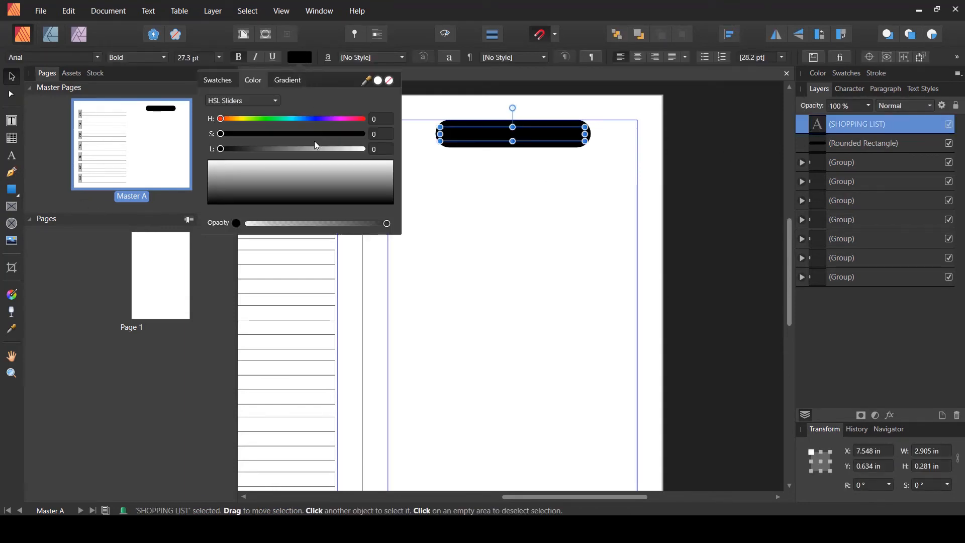
left_click_drag(349, 151, 463, 155)
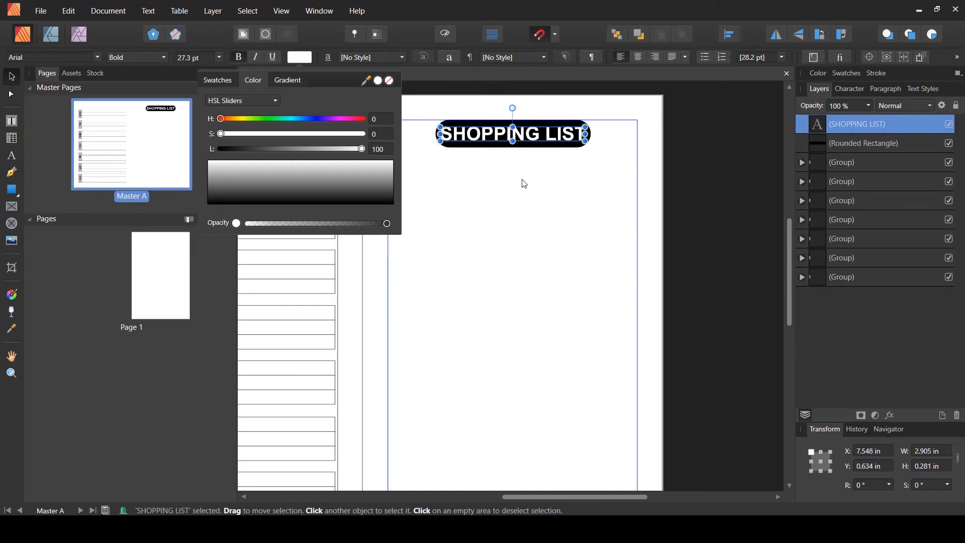
left_click(523, 190)
left_click(559, 142)
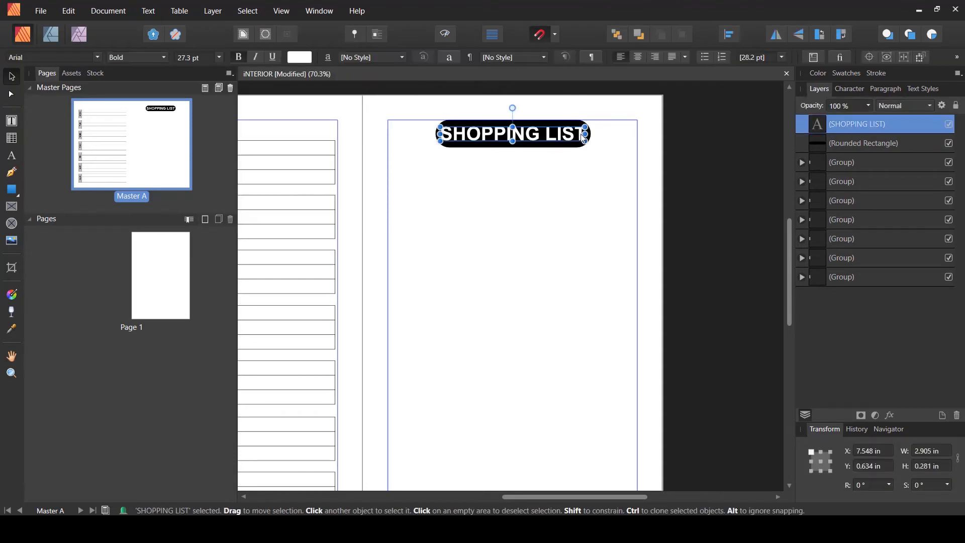
left_click_drag(587, 126, 563, 135)
left_click(531, 207)
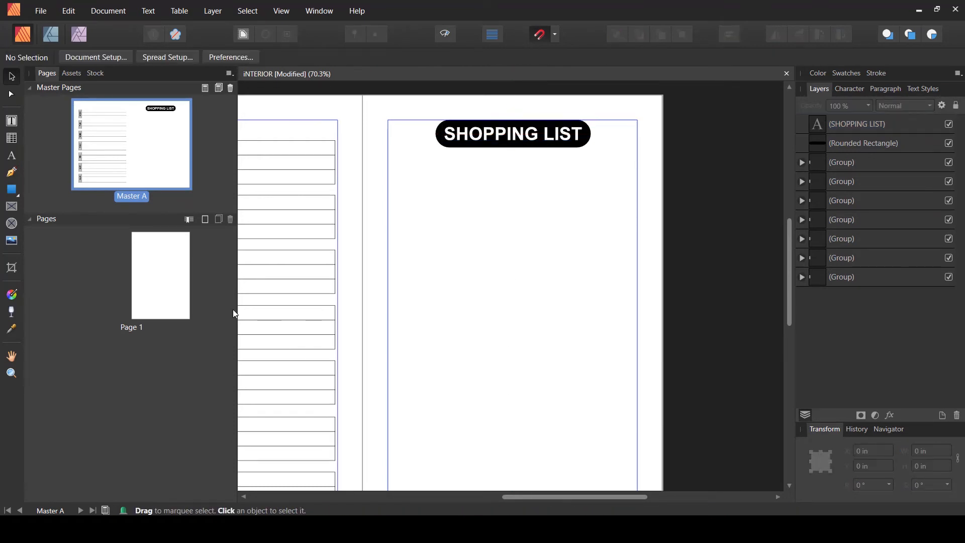
- Insert a single-column, 12-row table below the heading, about 5 in wide and 4.1 in tall
left_click(10, 141)
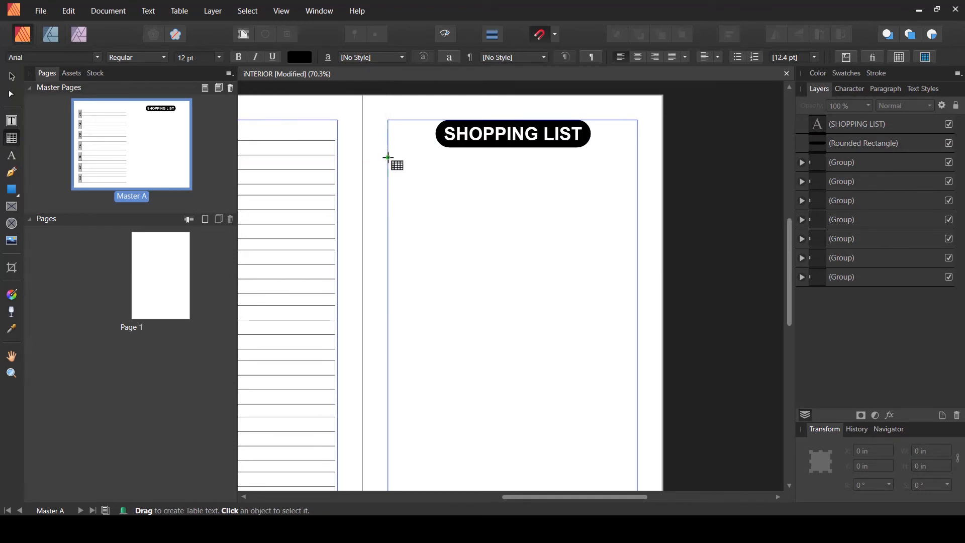
mouse_move(407, 164)
left_mouse_down()
mouse_move(642, 241)
mouse_move(636, 327)
left_mouse_up()
left_click_drag(644, 147, 454, 148)
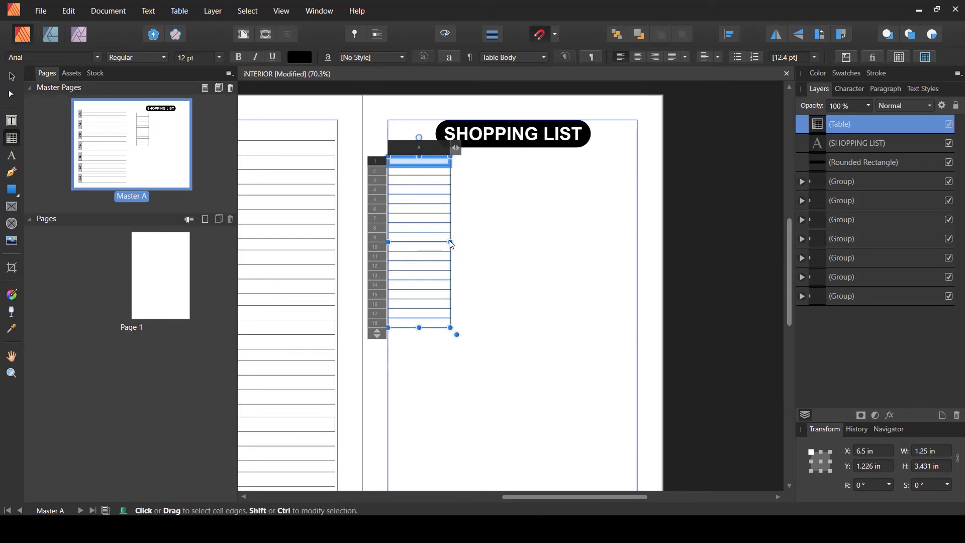
left_click_drag(451, 243, 638, 246)
left_click_drag(377, 334, 375, 301)
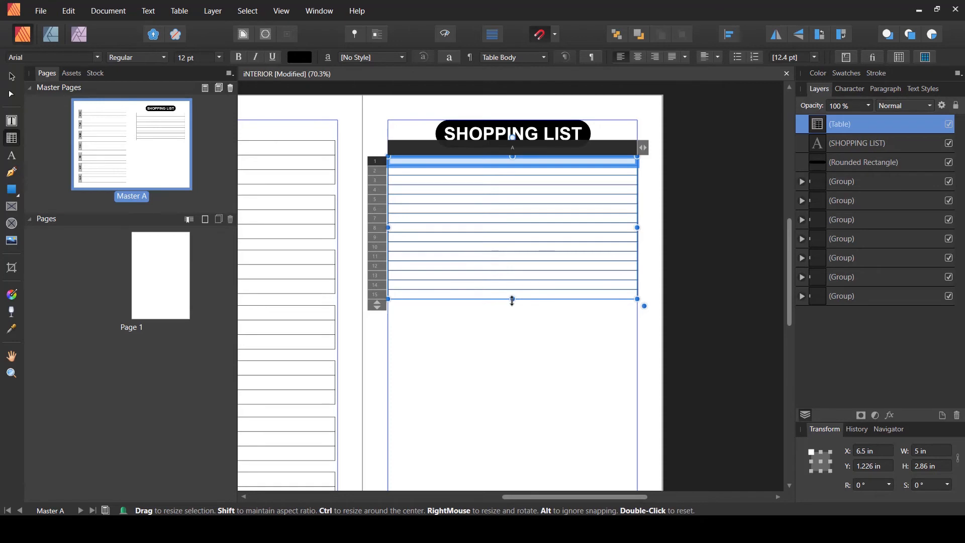
left_click_drag(512, 301, 512, 338)
left_click_drag(377, 342, 383, 301)
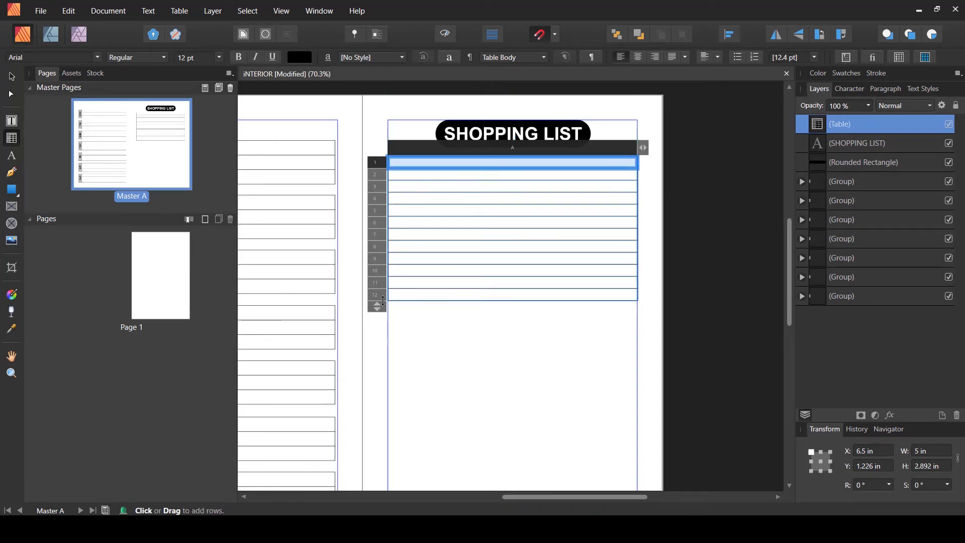
left_click_drag(513, 301, 511, 361)
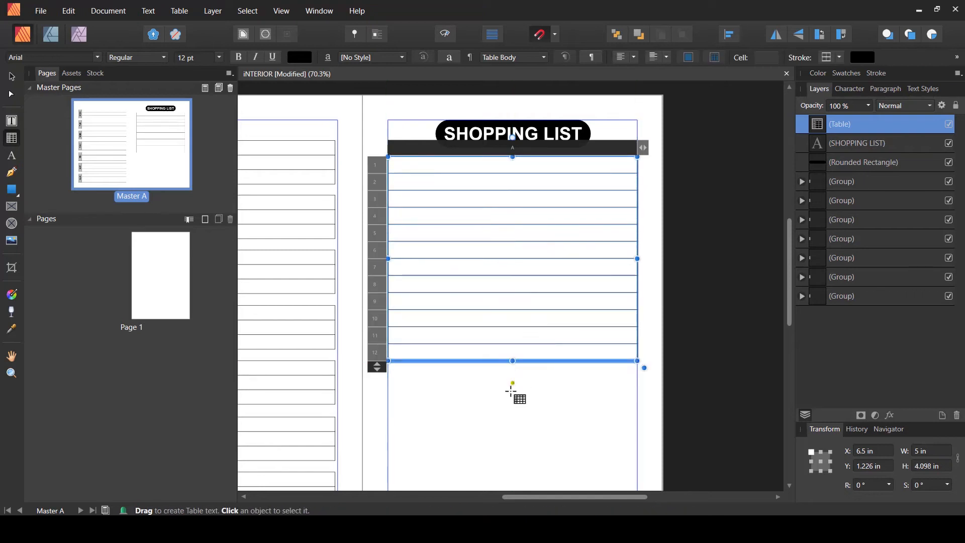
left_click(511, 393)
left_click(15, 80)
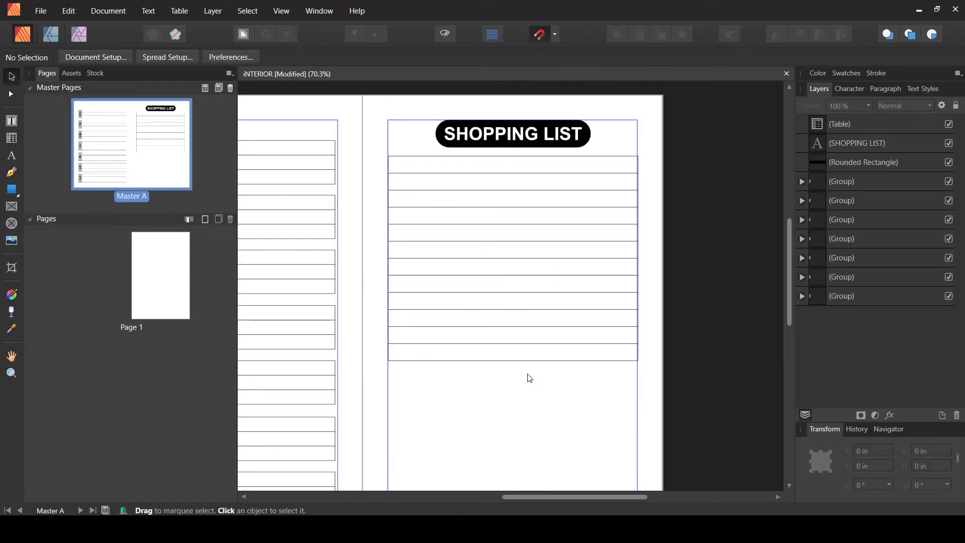
- Select the heading text and its pill together and nudge them down to about 0.553 in from the top
scroll(603, 354, "up", 2)
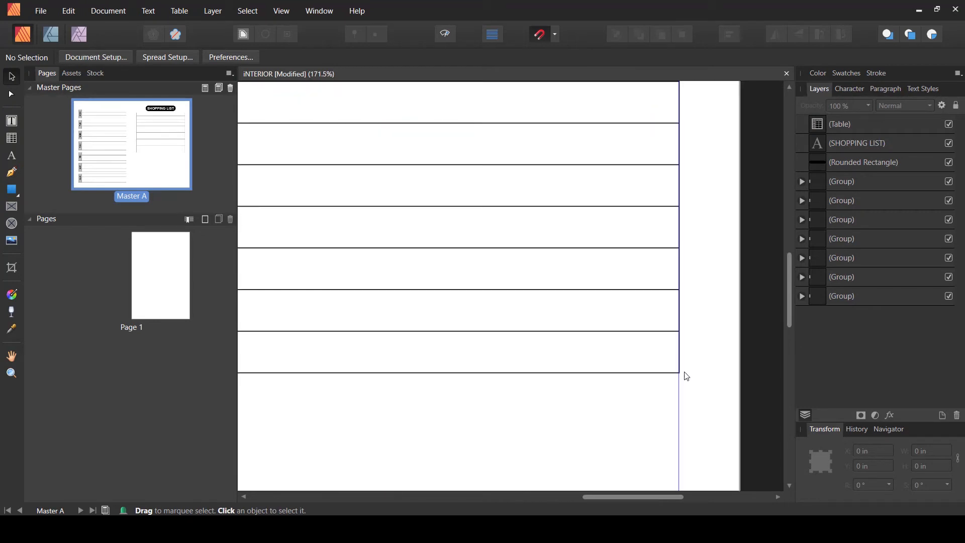
scroll(686, 377, "down", 2)
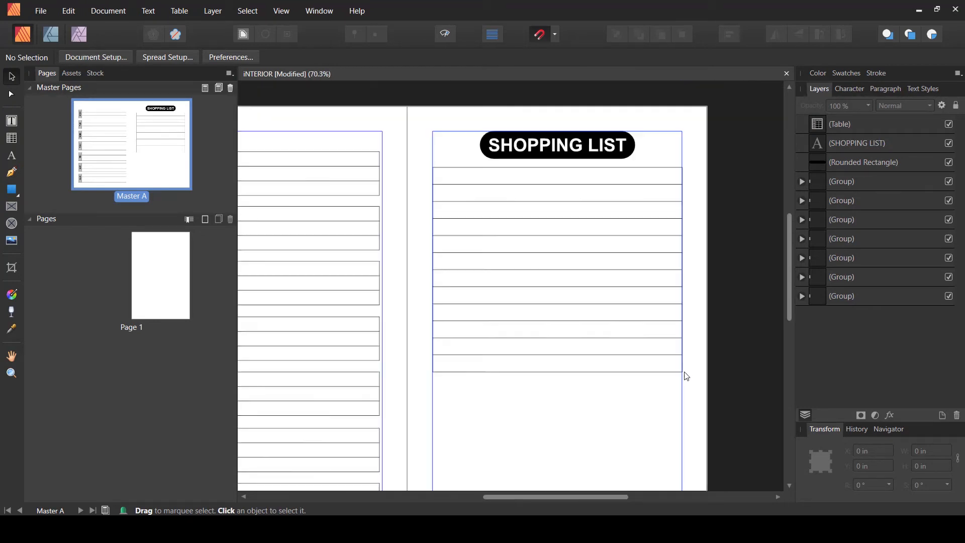
scroll(586, 372, "down", 1)
scroll(585, 387, "down", 1)
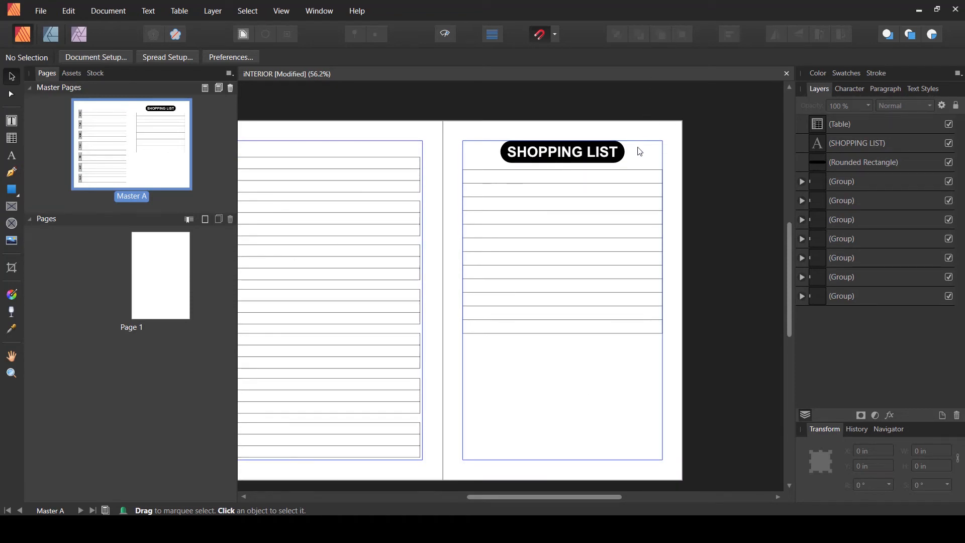
left_click(820, 146)
left_click(820, 159, "shift")
key("Down")
key("Down")
key("Down")
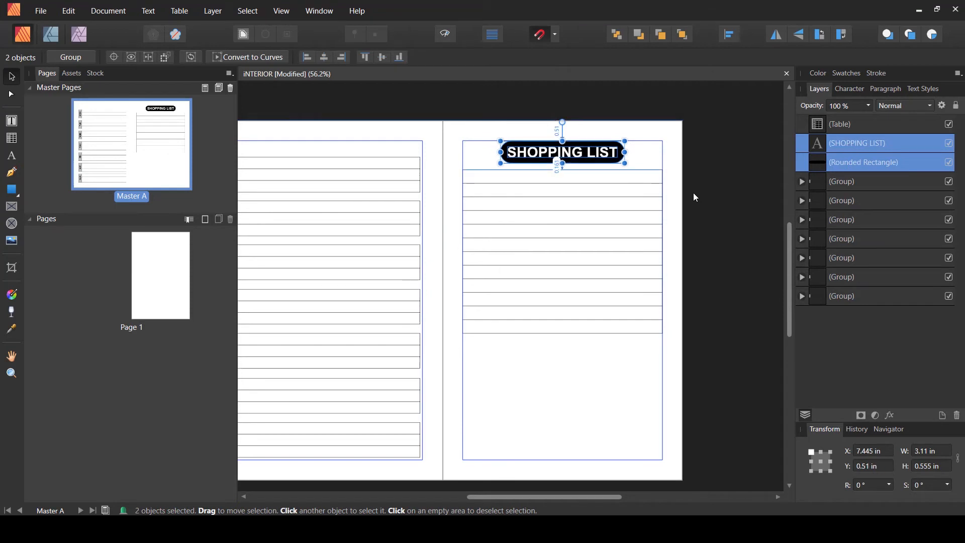
key("Down")
key("Down")
key("Down")
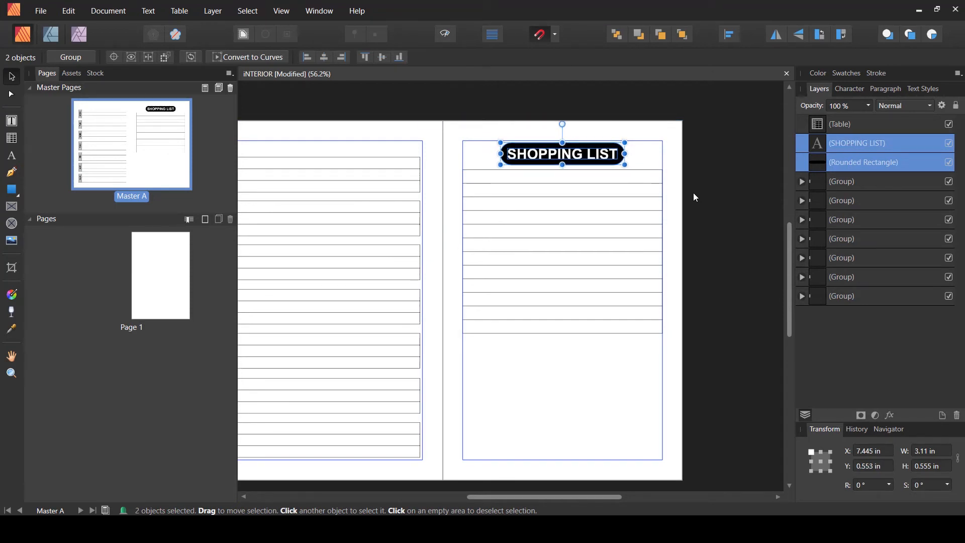
- Duplicate the heading pill below the table, about 5.48 in from the top, and relabel it NOTES centred on the pill
left_click_drag(593, 161, 589, 366)
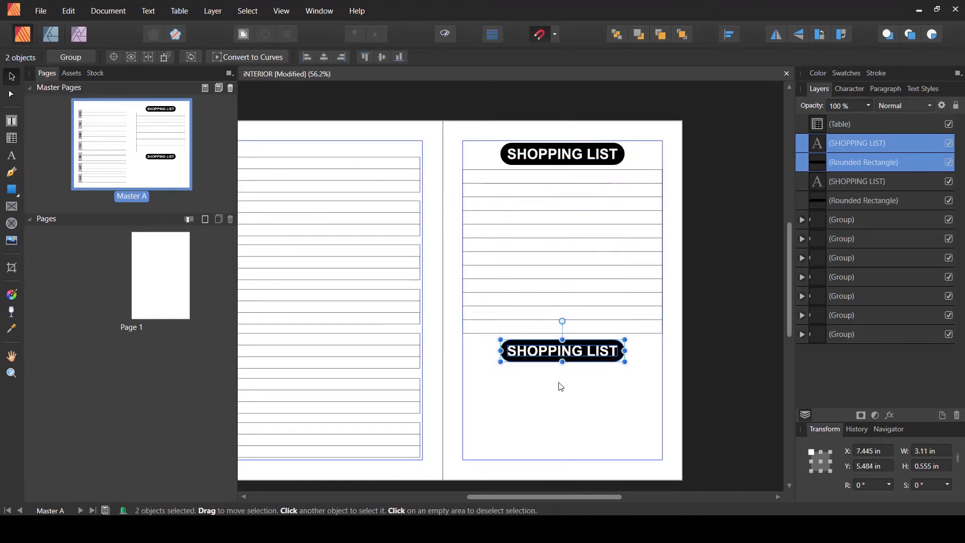
left_click(818, 144)
double_click(819, 144)
triple_click(532, 287)
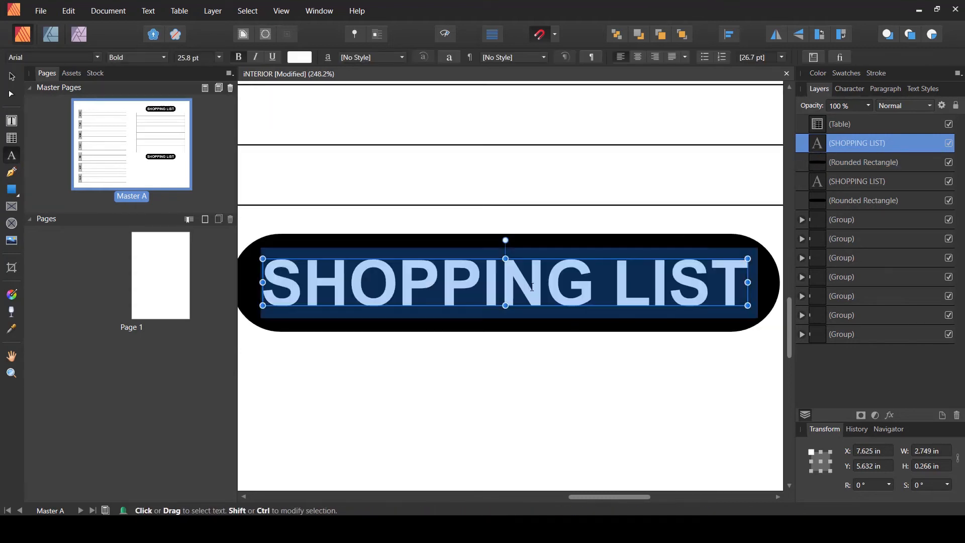
key("ctrl+0")
type("NOTES")
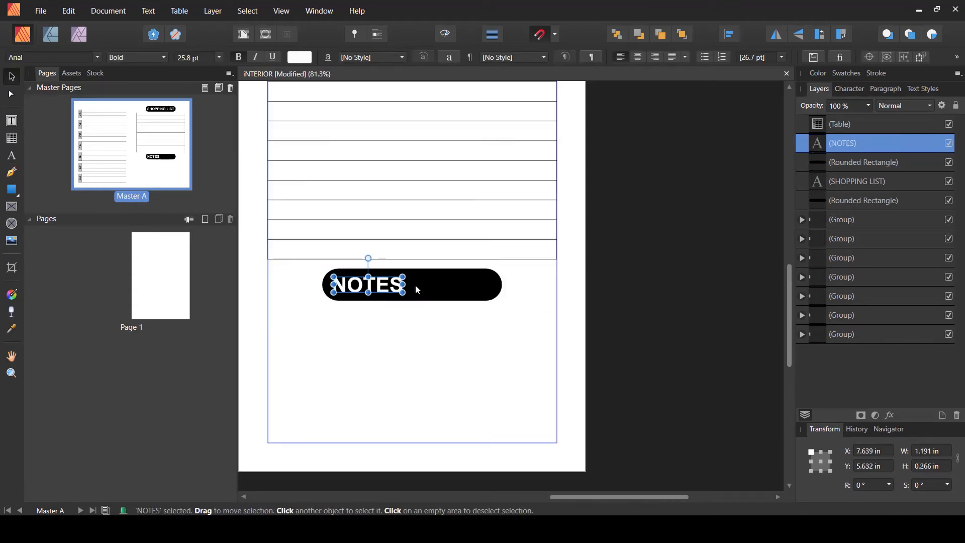
key("Escape")
left_click_drag(421, 286, 438, 286)
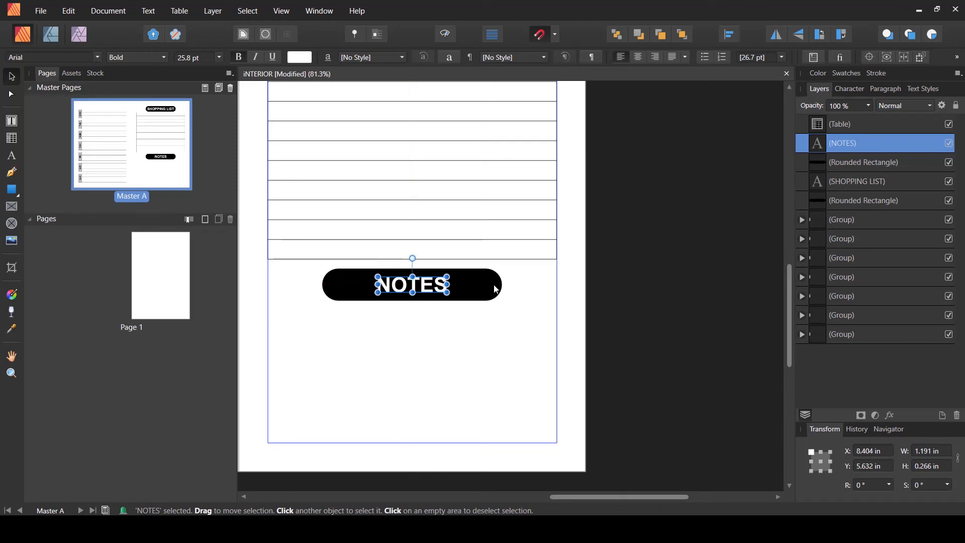
- Narrow the NOTES pill to about 1.74 in wide so it hugs its label
left_click(496, 291)
left_click_drag(501, 285, 459, 291)
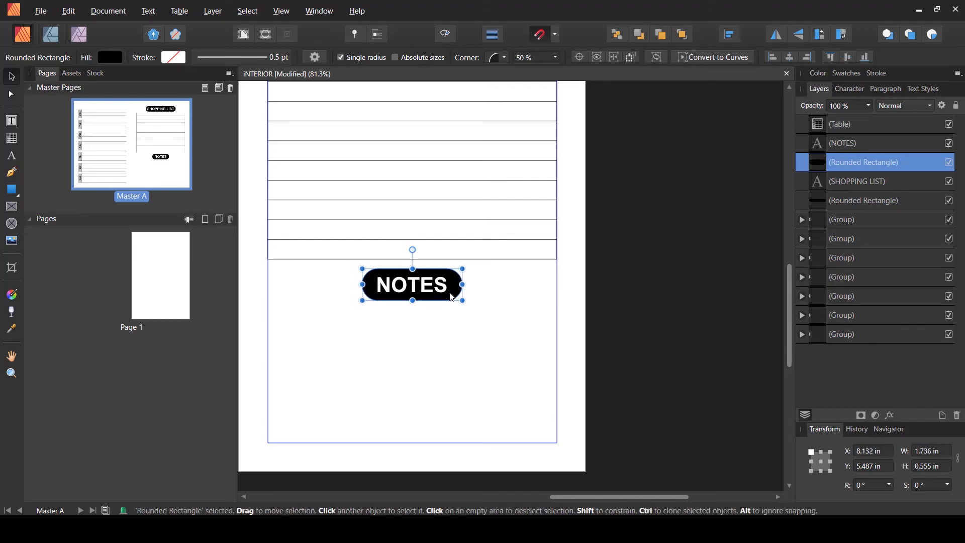
left_click(441, 326)
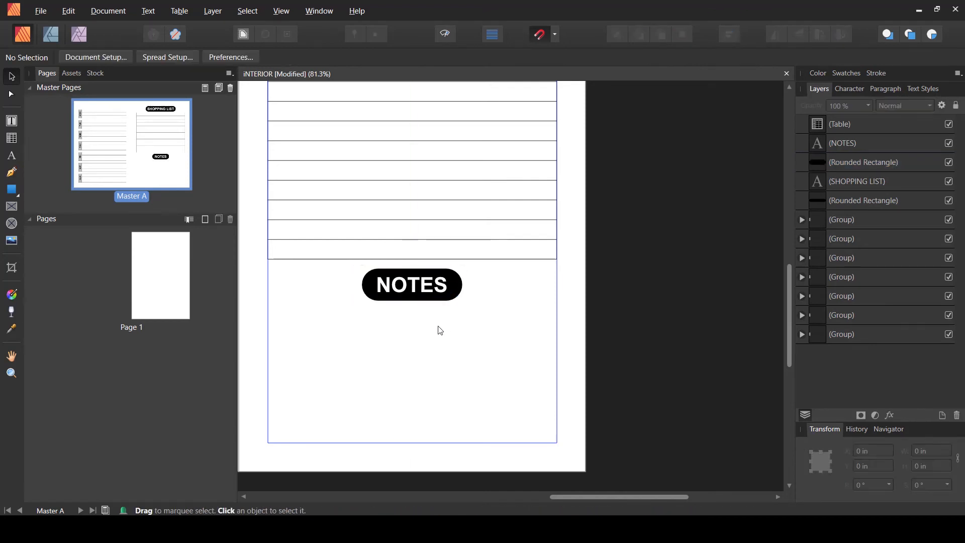
- Duplicate the shopping list table and move the copy below the NOTES heading, about 6.2 in from the top
left_click(533, 265)
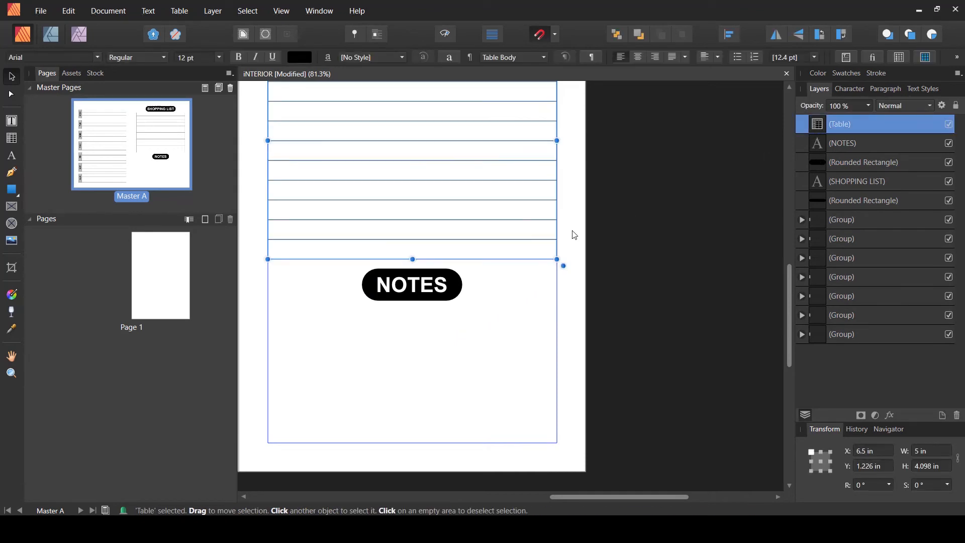
scroll(546, 244, "down", 1)
scroll(543, 247, "up", 2)
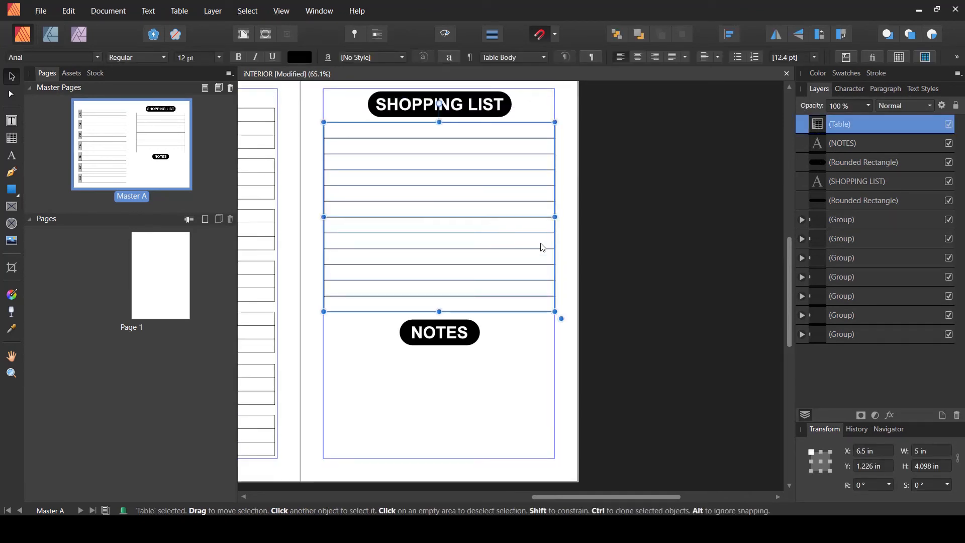
key("ctrl+j")
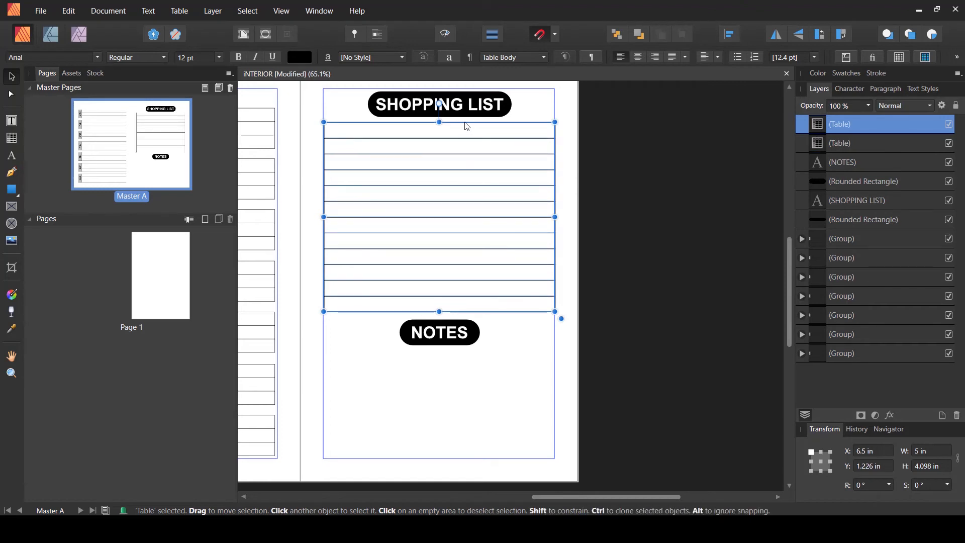
left_click_drag(467, 144, 472, 357)
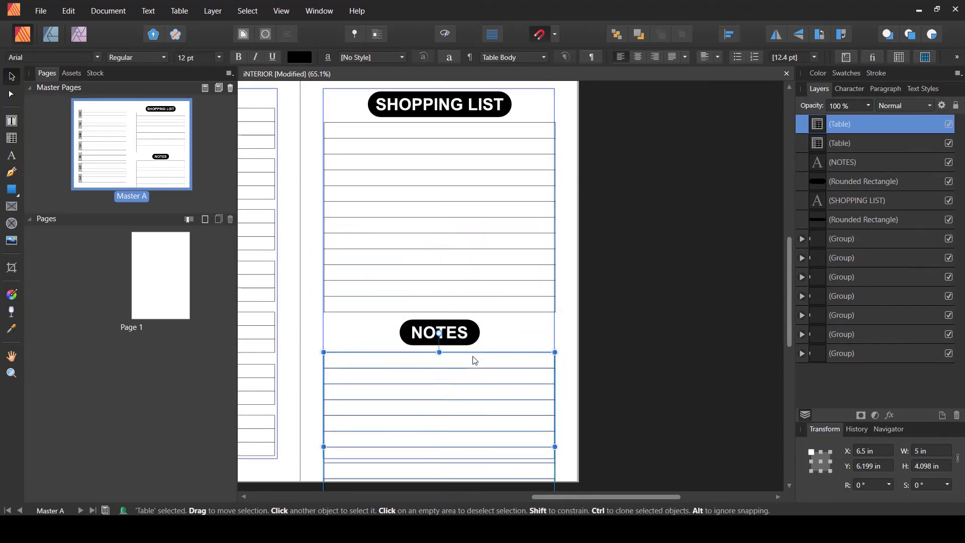
- Reduce the notes table to 7 rows, about 2.39 in tall
scroll(474, 361, "down", 3)
scroll(475, 361, "down", 1)
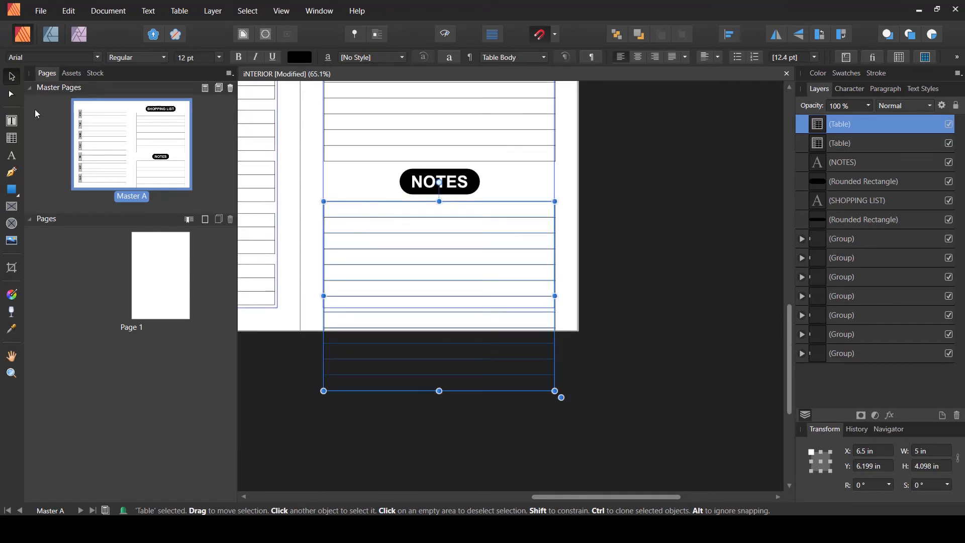
left_click(12, 138)
left_click(382, 193)
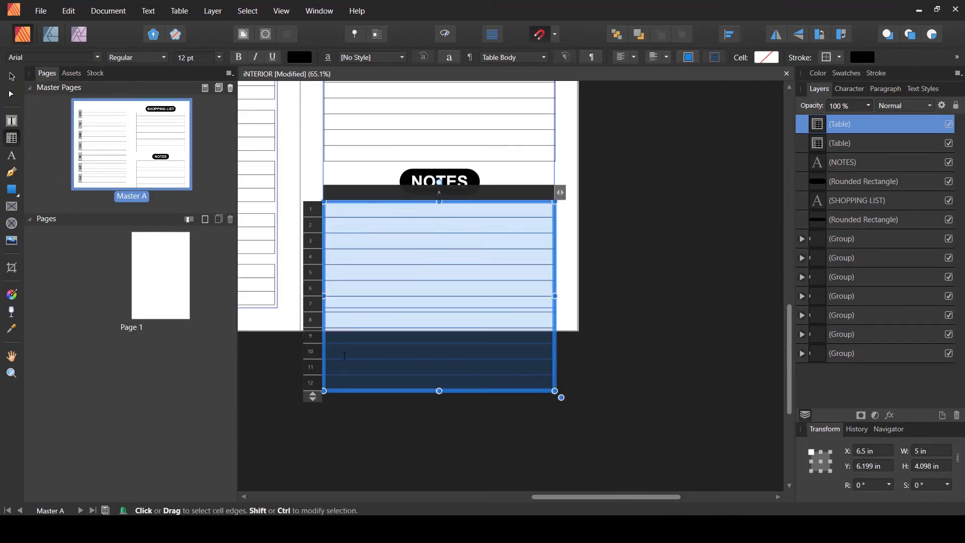
left_click_drag(313, 395, 316, 309)
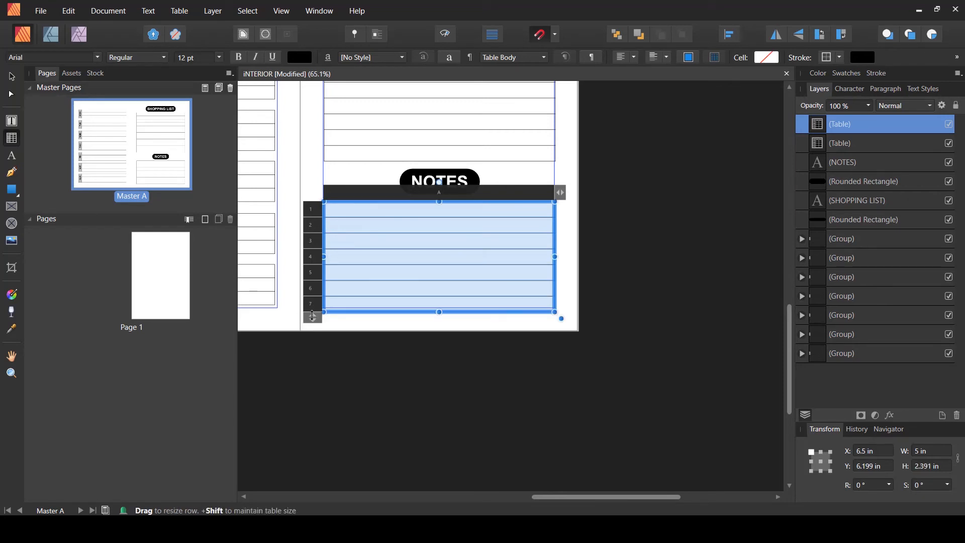
left_click(12, 76)
left_click(423, 341)
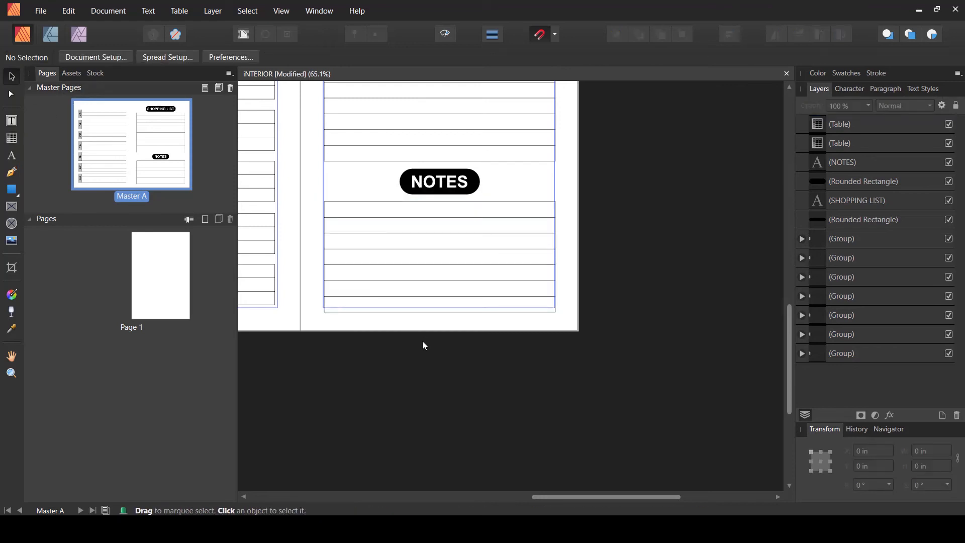
- Nudge the notes table slightly up, closer to the NOTES heading
scroll(422, 341, "up", 2)
scroll(422, 340, "down", 1)
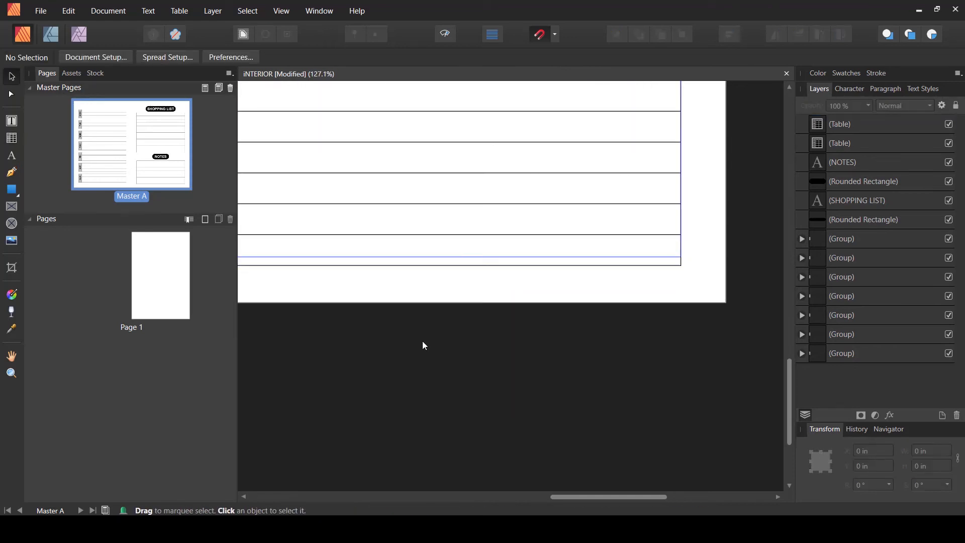
scroll(424, 345, "up", 2)
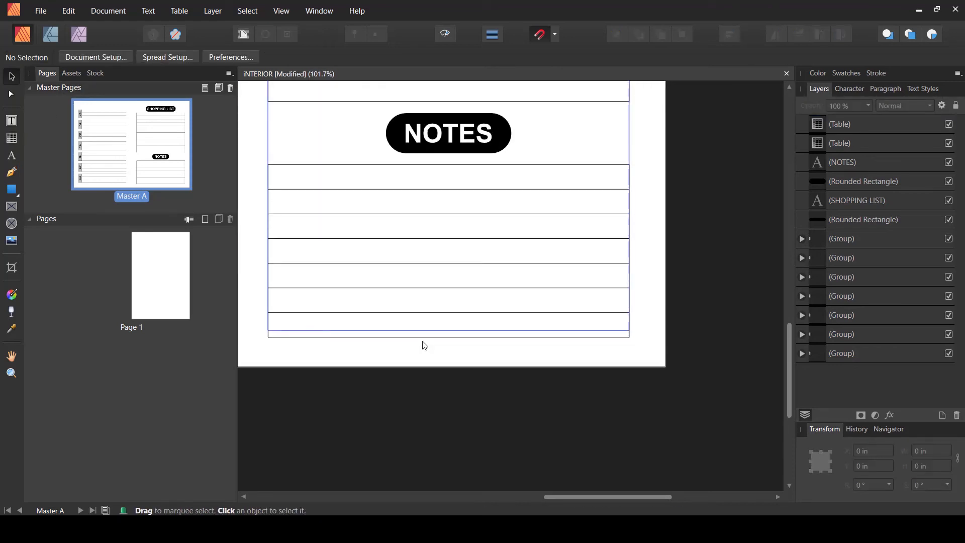
left_click(417, 314)
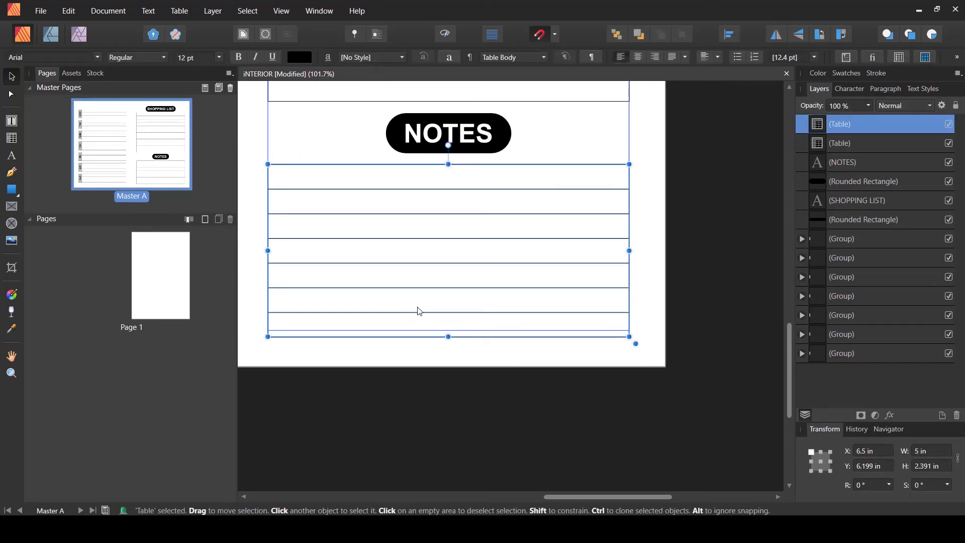
left_click_drag(420, 311, 420, 305)
left_click(401, 395)
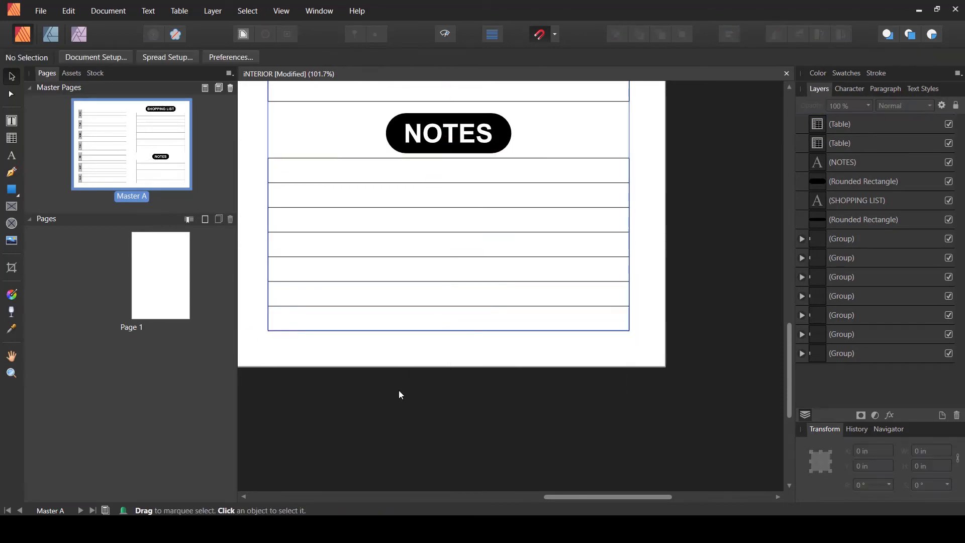
- Save the document
left_click(473, 133)
left_click(805, 187, "shift")
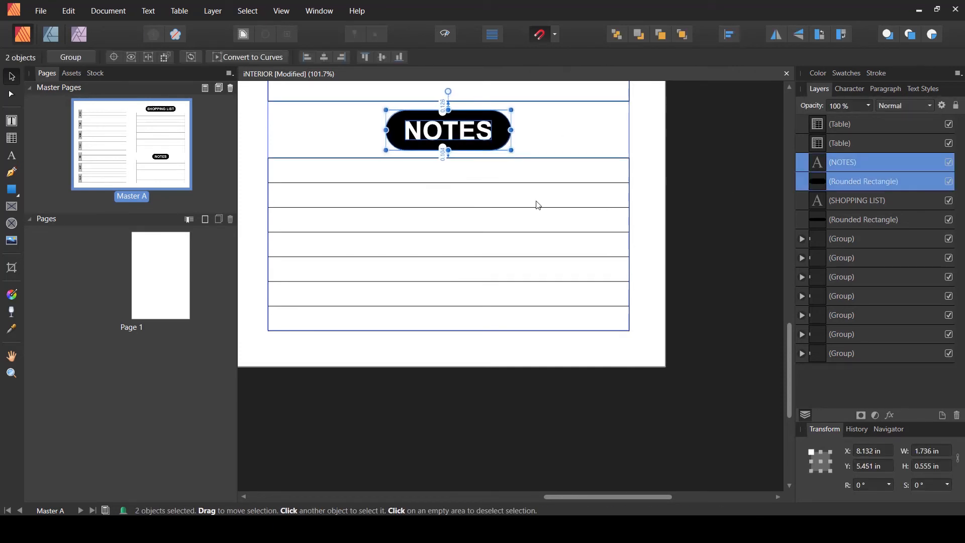
left_click(593, 137)
scroll(592, 135, "down", 4)
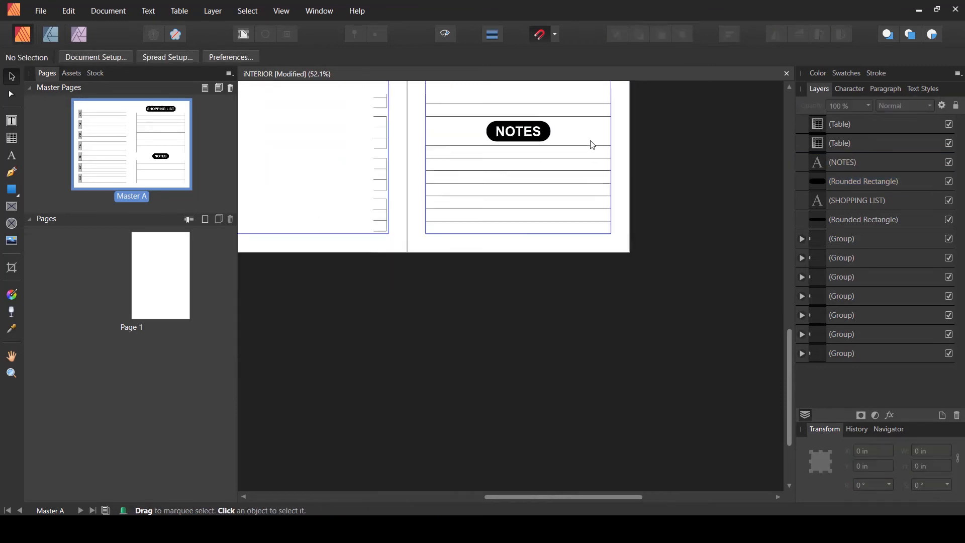
left_click_drag(592, 140, 600, 330)
scroll(268, 396, "up", 1)
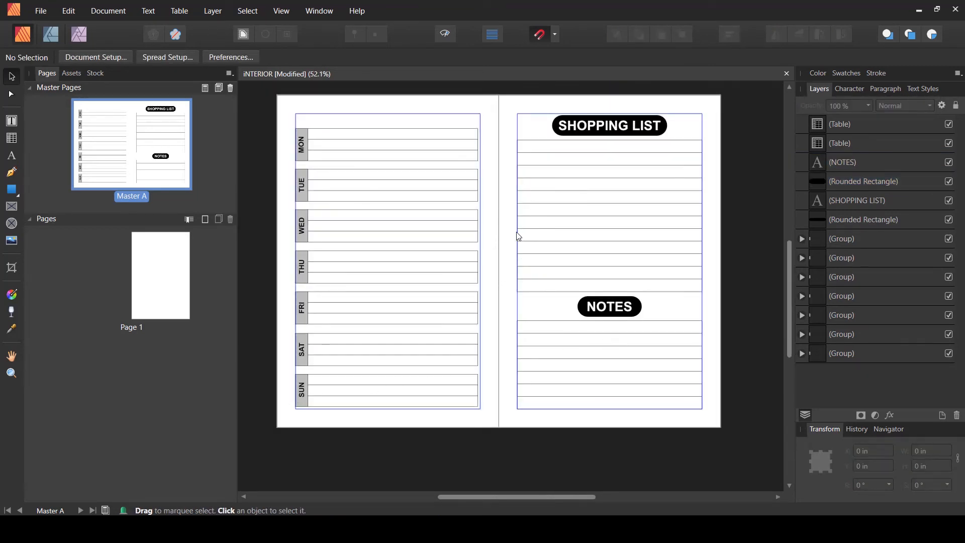
key("ctrl+s")
scroll(422, 184, "up", 1)
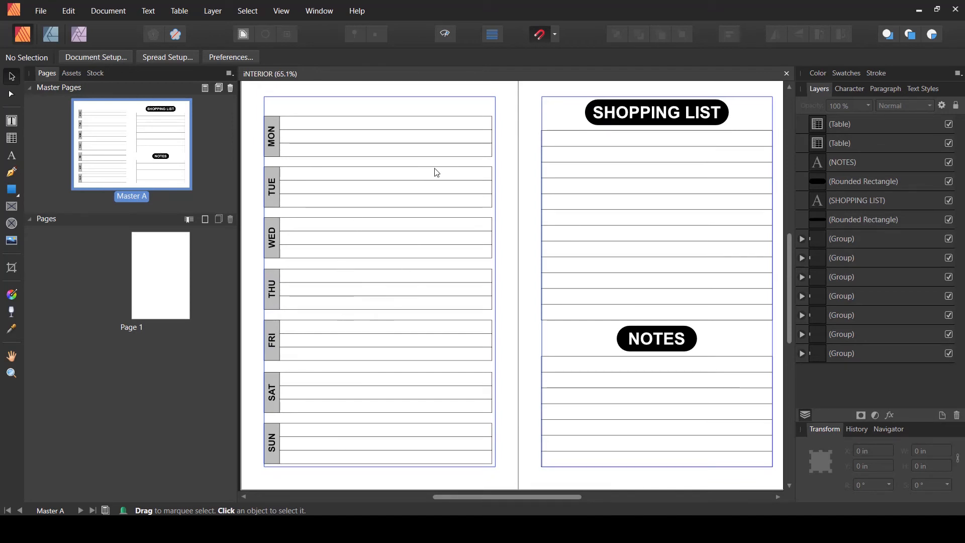
- Select all seven day blocks and nudge them down to about 1.11 in from the top
left_click_drag(264, 104, 530, 470)
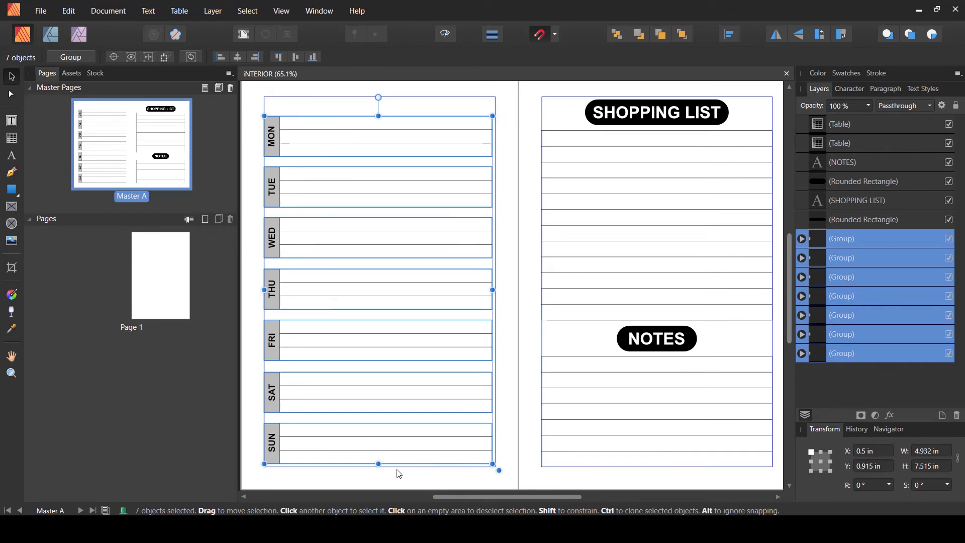
key("Down")
key("Down")
key("Down")
key("Down")
key("Down")
key("Down")
key("Down")
key("Down")
key("Down")
key("Down")
key("Down")
key("Down")
key("Down")
key("Down")
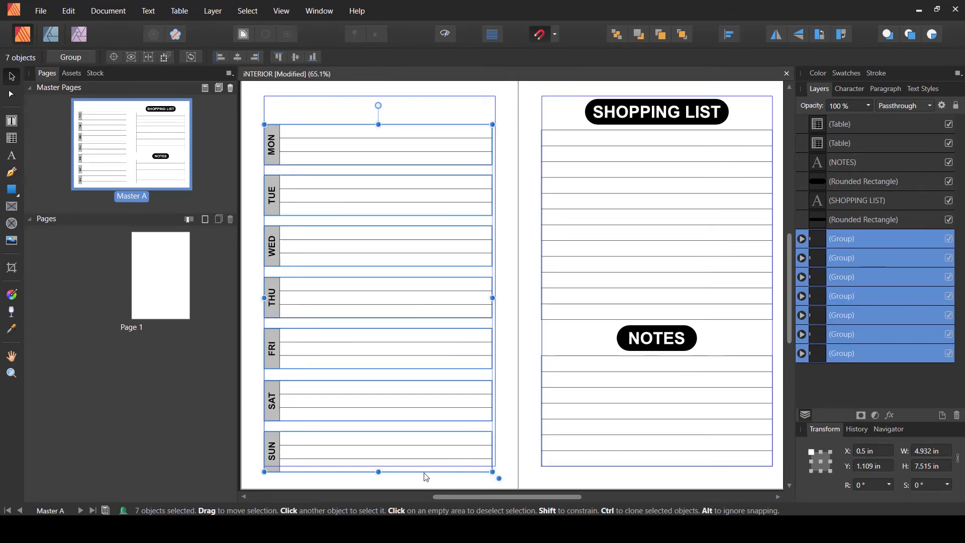
left_click_drag(426, 476, 425, 468)
left_click(519, 447)
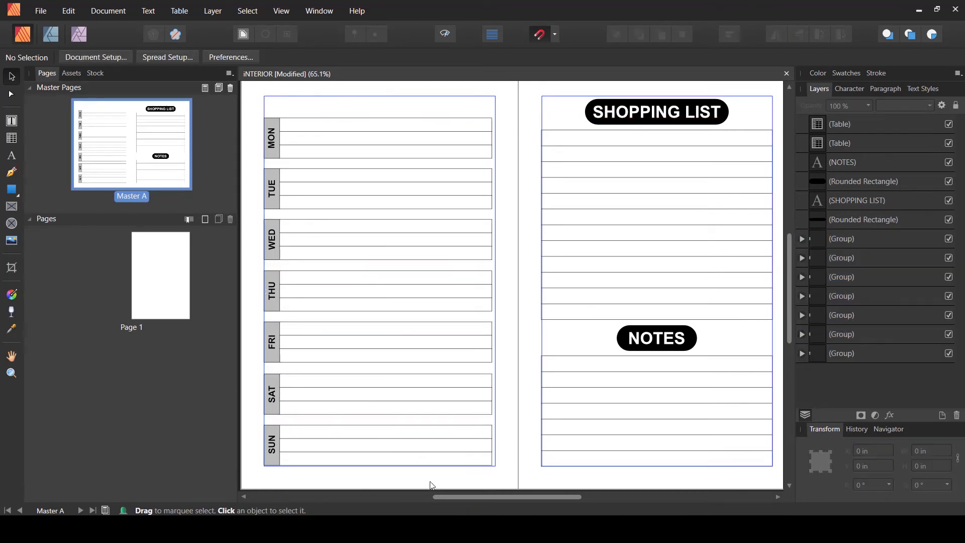
- Draw a black rectangle about 5 in wide and 0.33 in tall across the top of the left page
left_click_drag(444, 114, 482, 213)
scroll(414, 222, "up", 1)
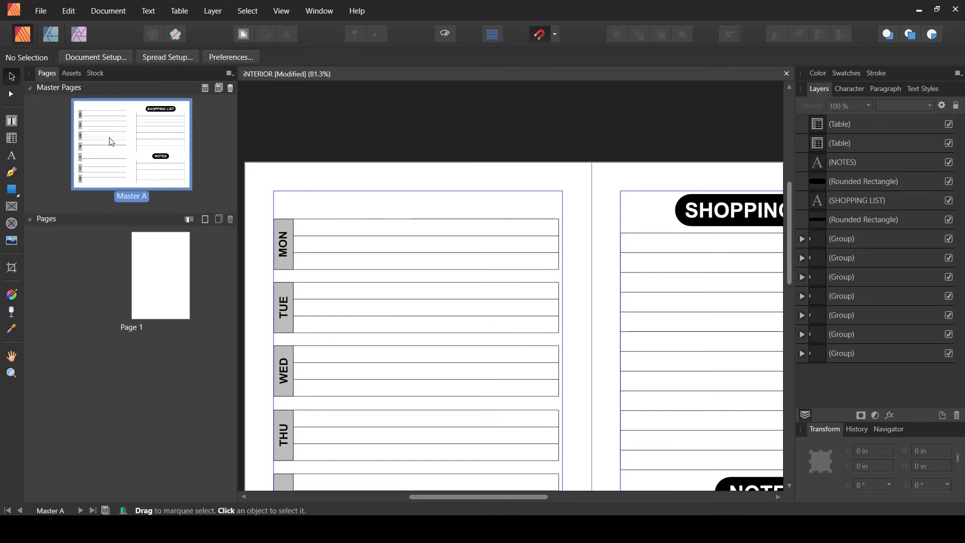
left_click(11, 189)
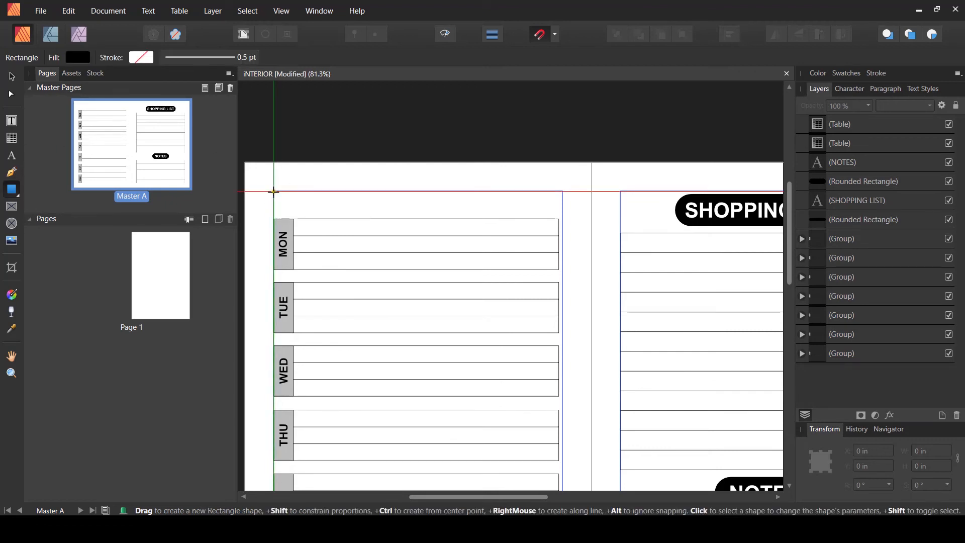
left_click_drag(281, 197, 564, 214)
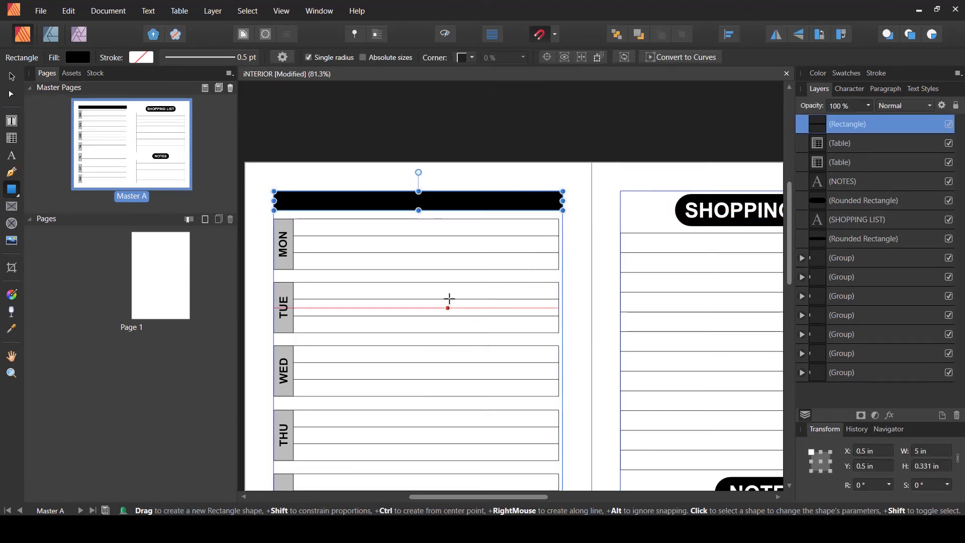
left_click(12, 76)
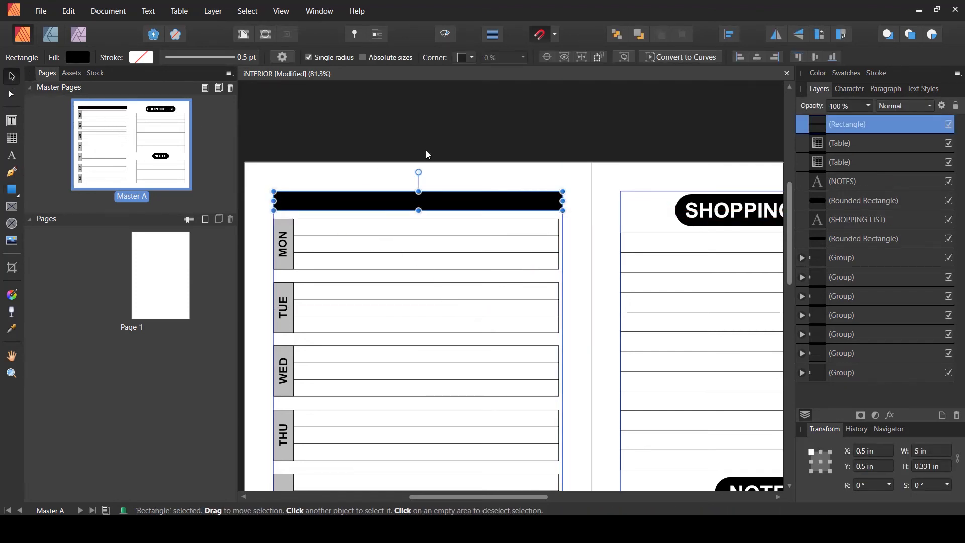
left_click(423, 156)
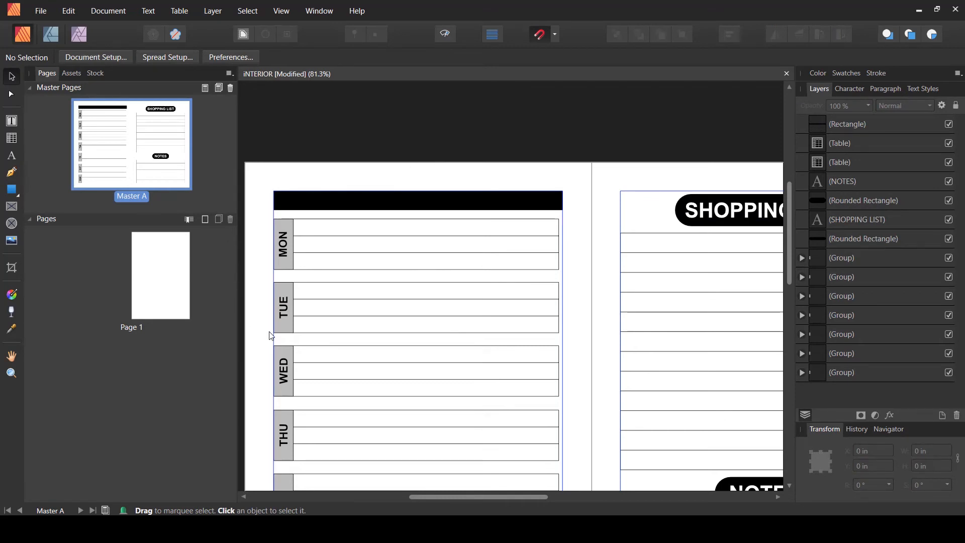
- Create artistic text reading WEEK OF in white bold Arial 27.3 pt
scroll(314, 293, "up", 2)
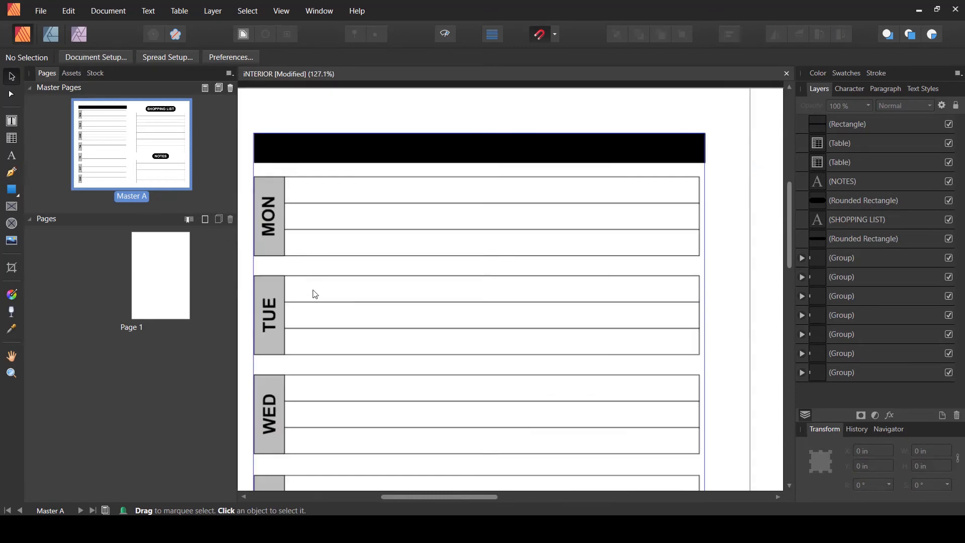
left_click(12, 157)
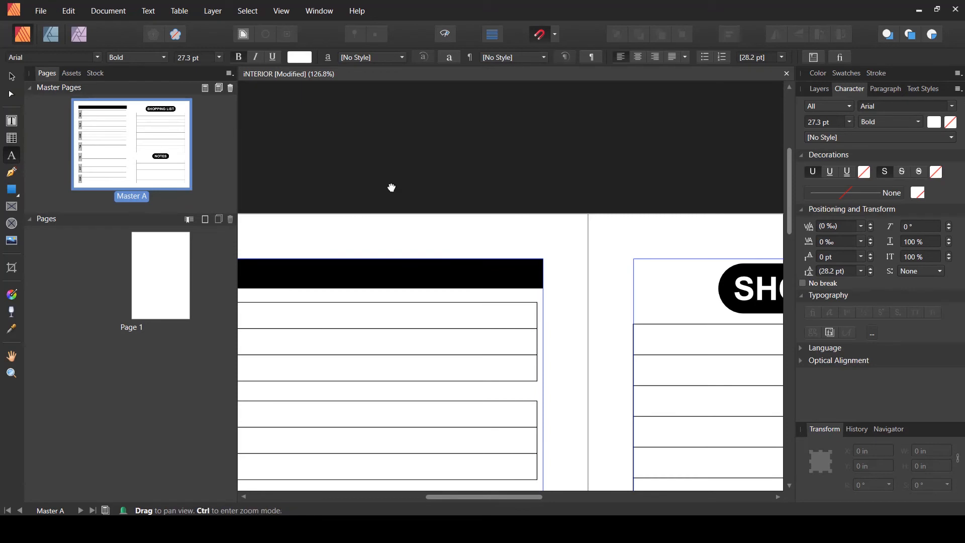
left_click_drag(529, 200, 489, 196)
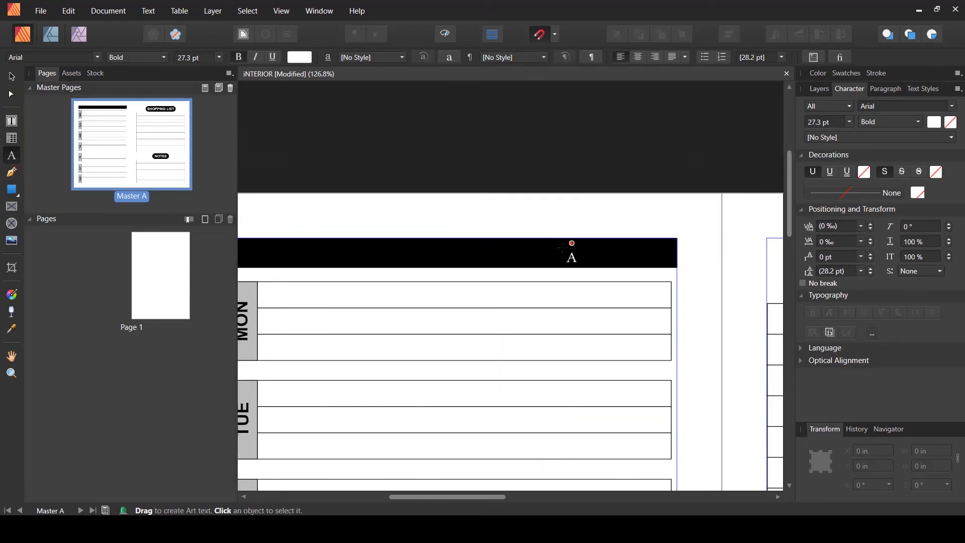
left_click(370, 172)
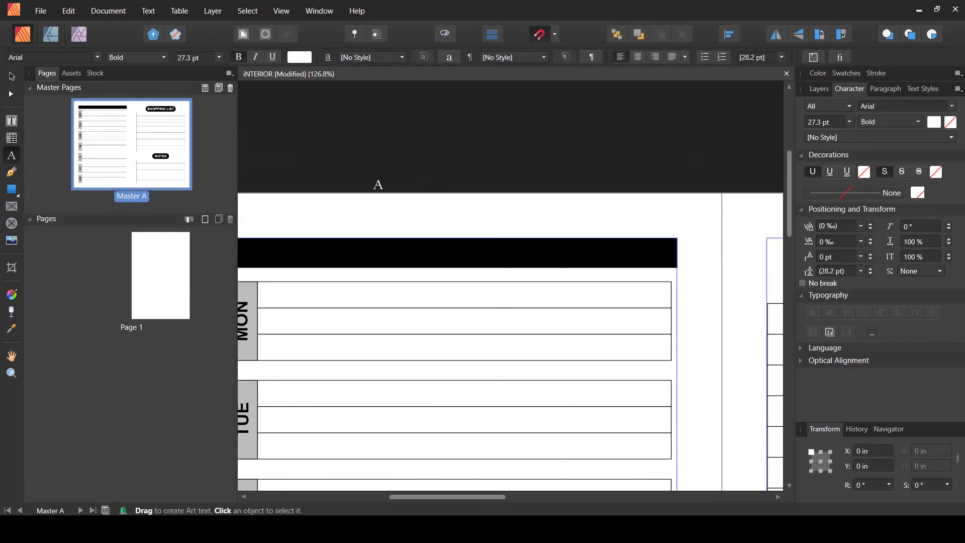
type("W")
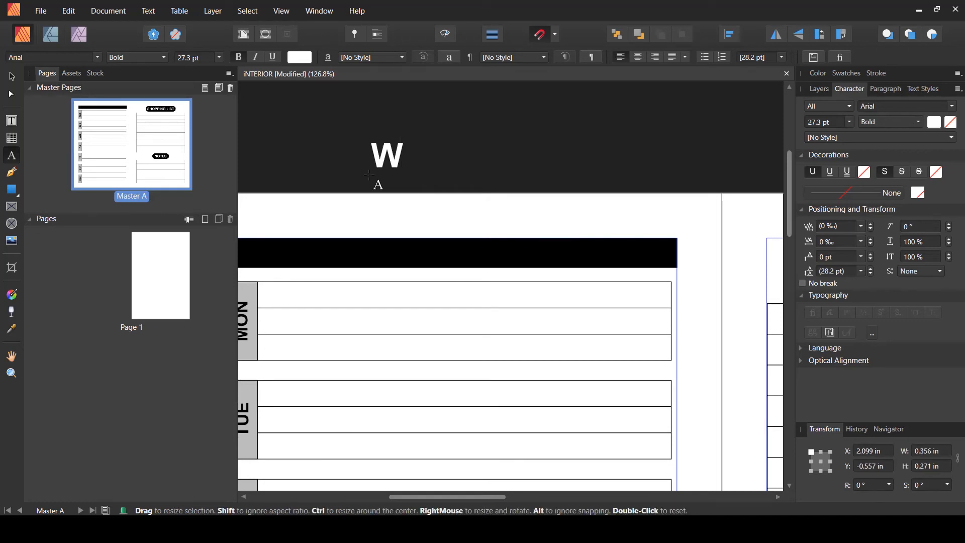
type("EEK OF")
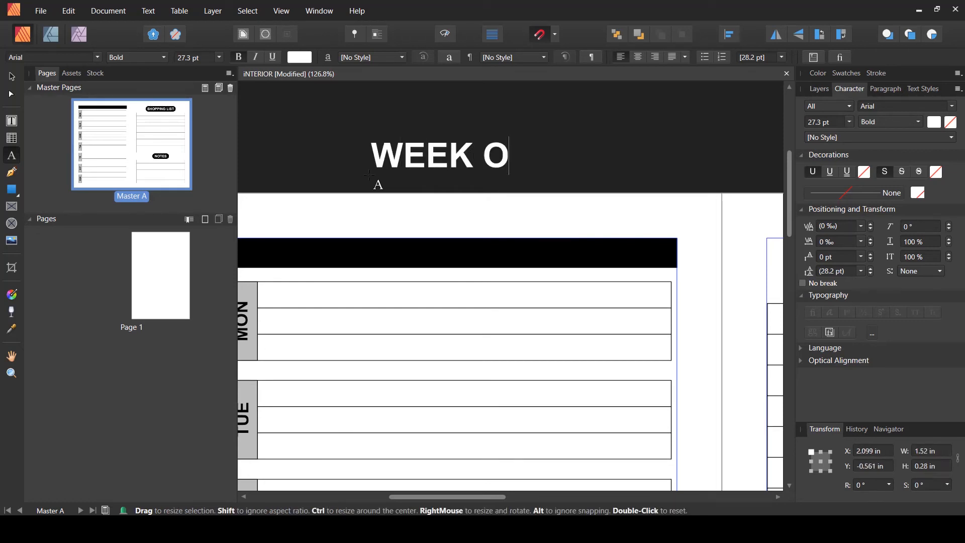
- Move the WEEK OF text onto the black header bar and scale it down to fit inside it
left_click(12, 80)
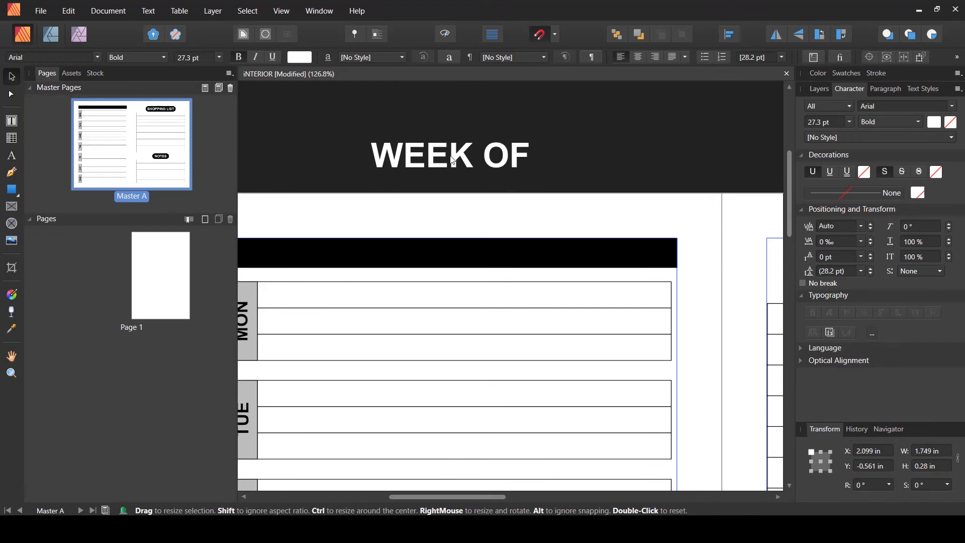
left_click_drag(478, 163, 538, 260)
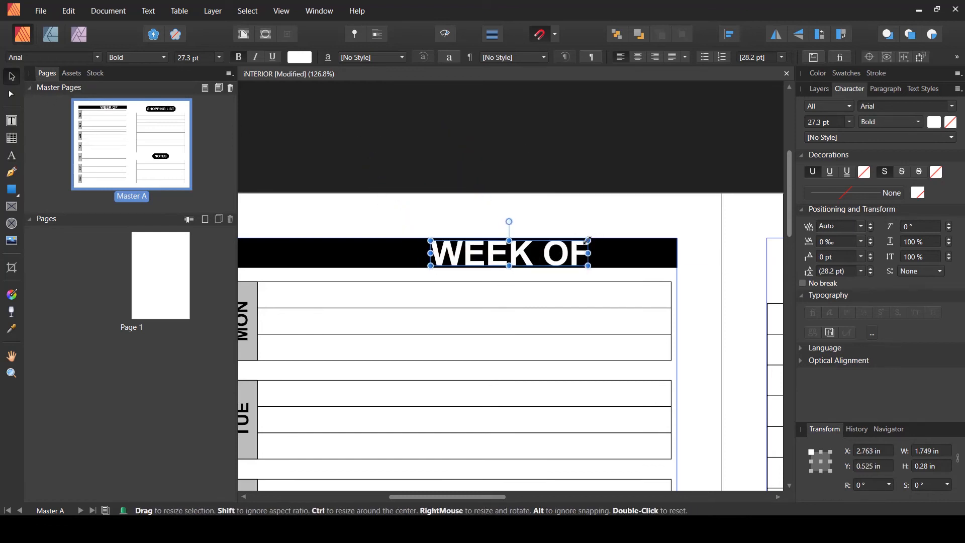
left_click_drag(589, 242, 540, 257)
left_click(581, 200)
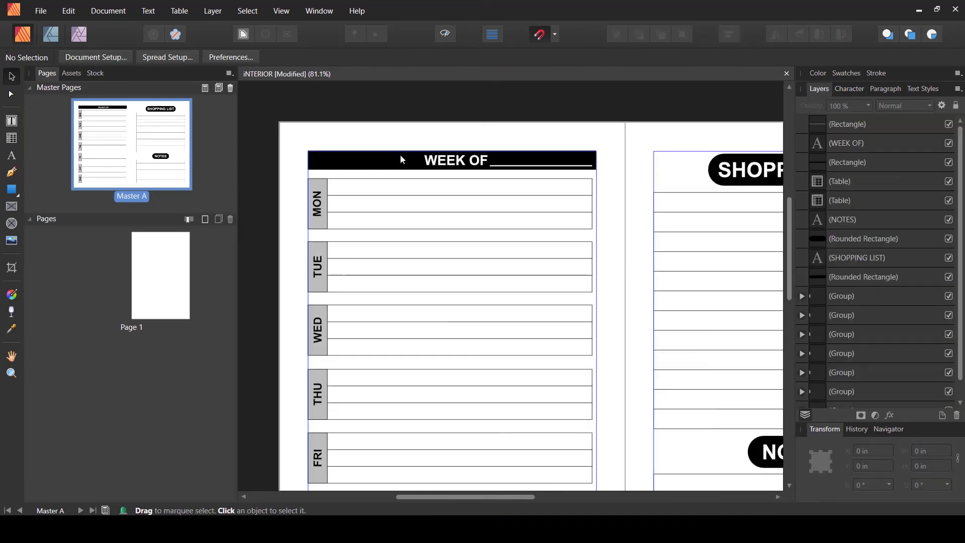
- Switch to the cutlery file in Affinity Designer and rotate the white spoon about 47° on the black half
scroll(400, 155, "up", 2)
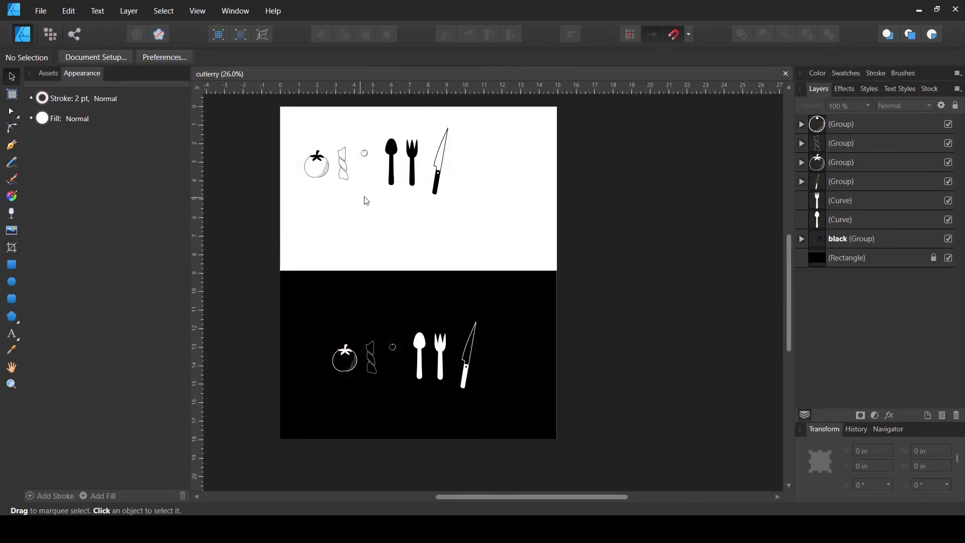
scroll(407, 166, "up", 1)
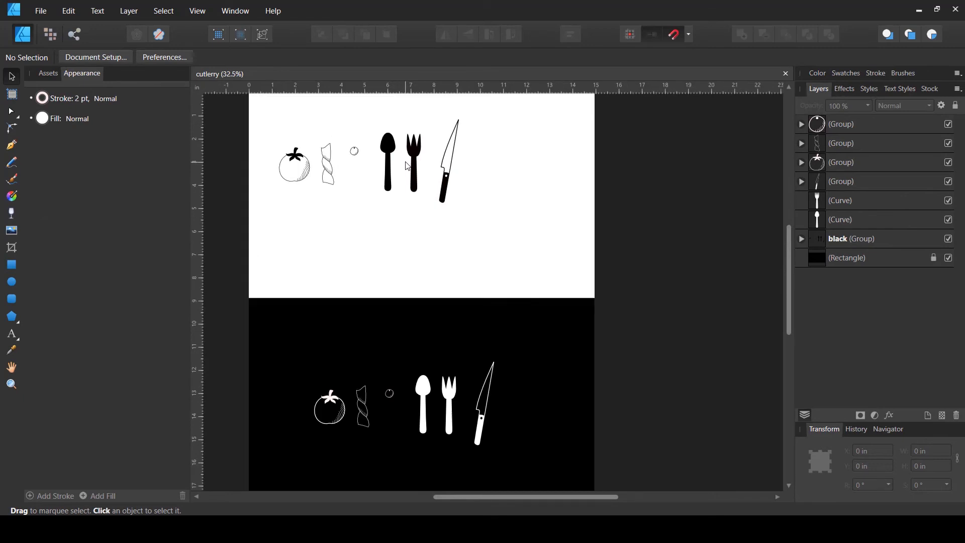
left_click(425, 393)
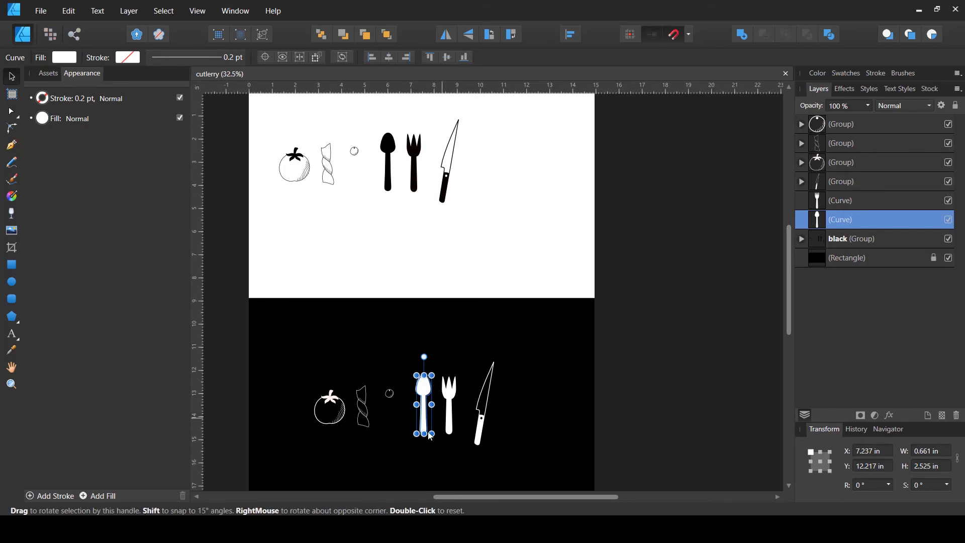
left_click_drag(436, 442, 420, 370)
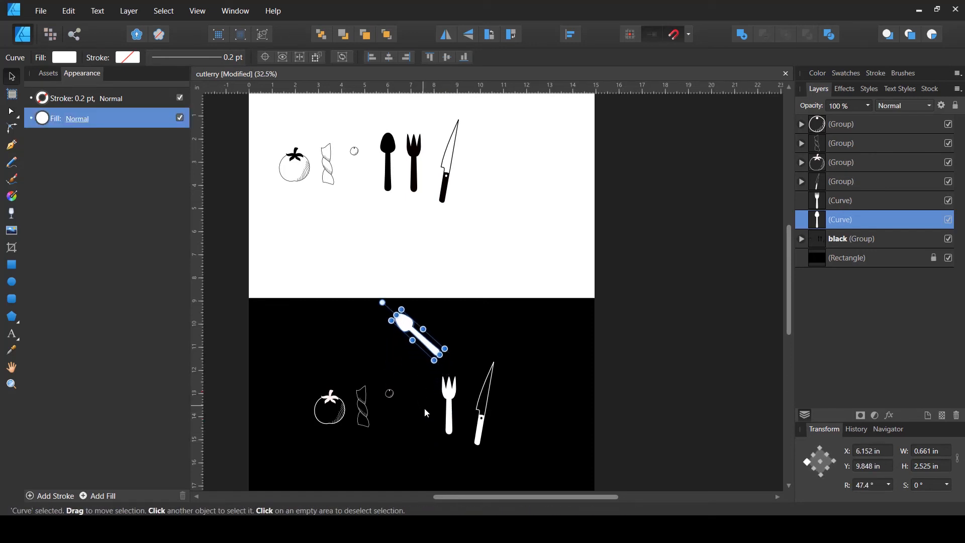
- Rotate the white fork the opposite way so it crosses the spoon in an X
left_click(427, 354)
left_click(428, 363)
left_click(447, 418)
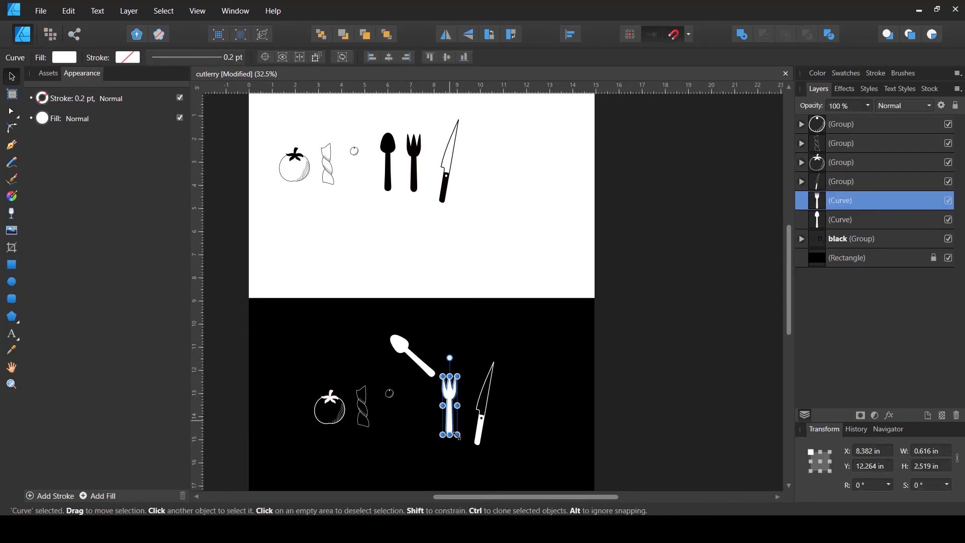
left_click_drag(463, 444, 403, 389)
- Select the crossed spoon and fork together and group them
left_click(430, 371)
left_click(416, 393)
left_click(451, 318)
left_click_drag(420, 348, 386, 388)
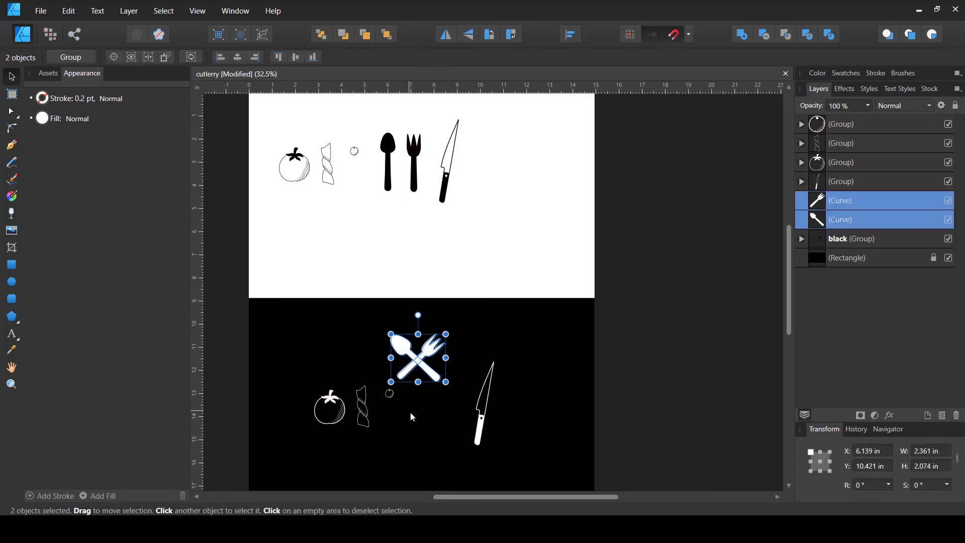
key("ctrl+g")
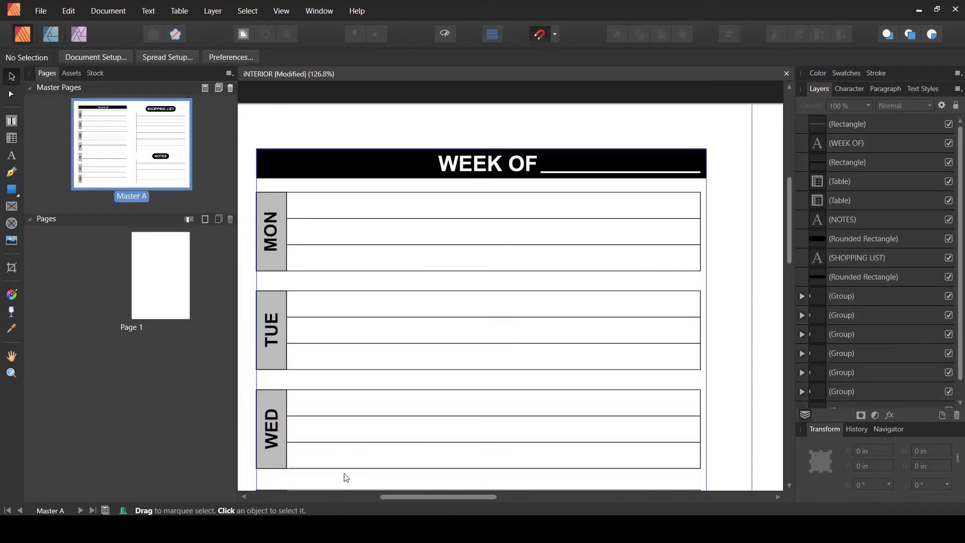
- Back in Publisher, paste the cutlery group onto the master and scale it down into the left end of the WEEK OF header bar
key("ctrl+v")
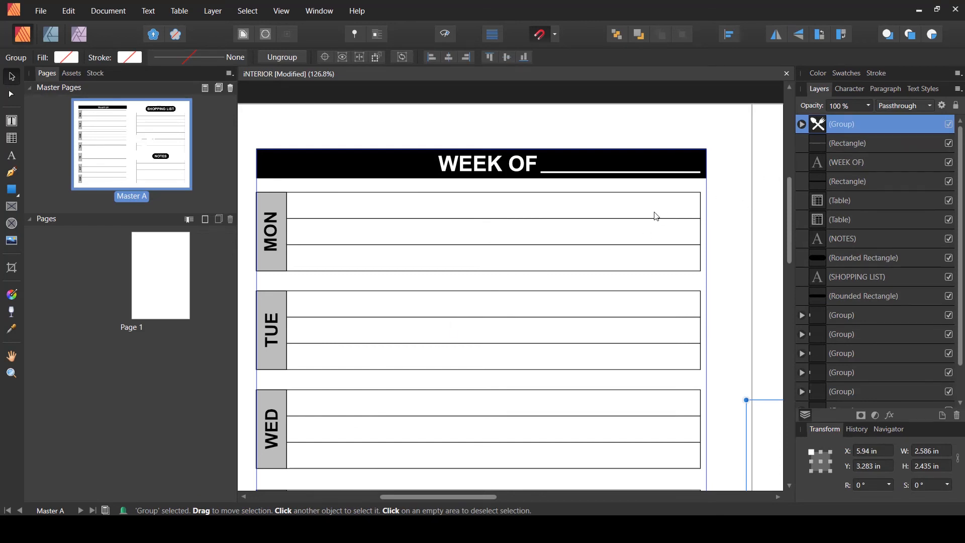
scroll(603, 252, "down", 6)
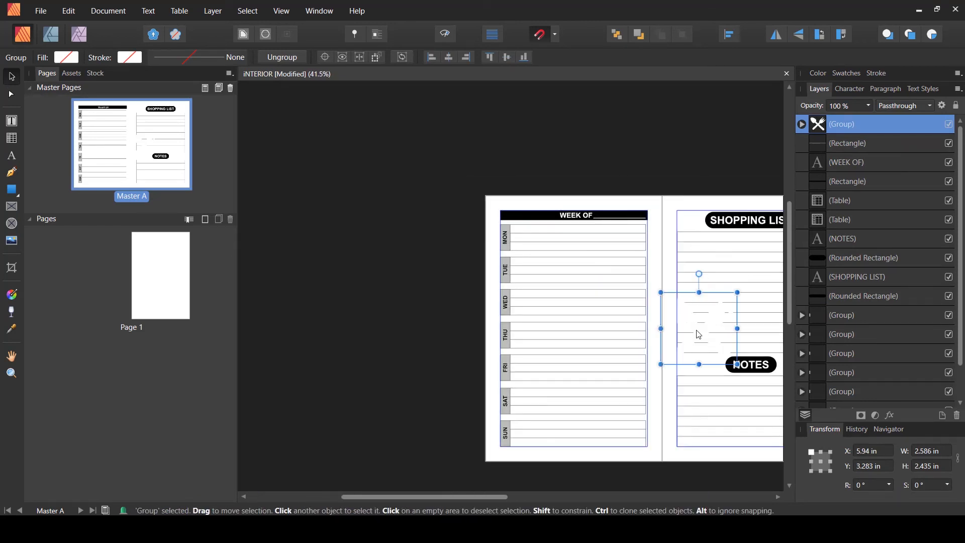
left_click_drag(699, 334, 527, 220)
scroll(527, 220, "up", 6)
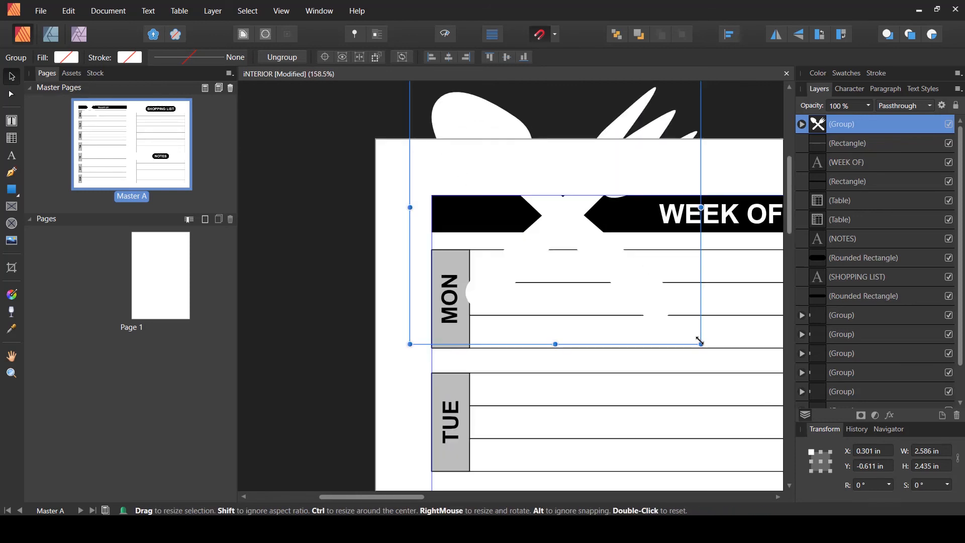
left_click_drag(696, 333, 494, 227)
mouse_move(483, 215)
left_mouse_down()
mouse_move(465, 220)
mouse_move(467, 207)
left_mouse_up()
left_click(498, 179)
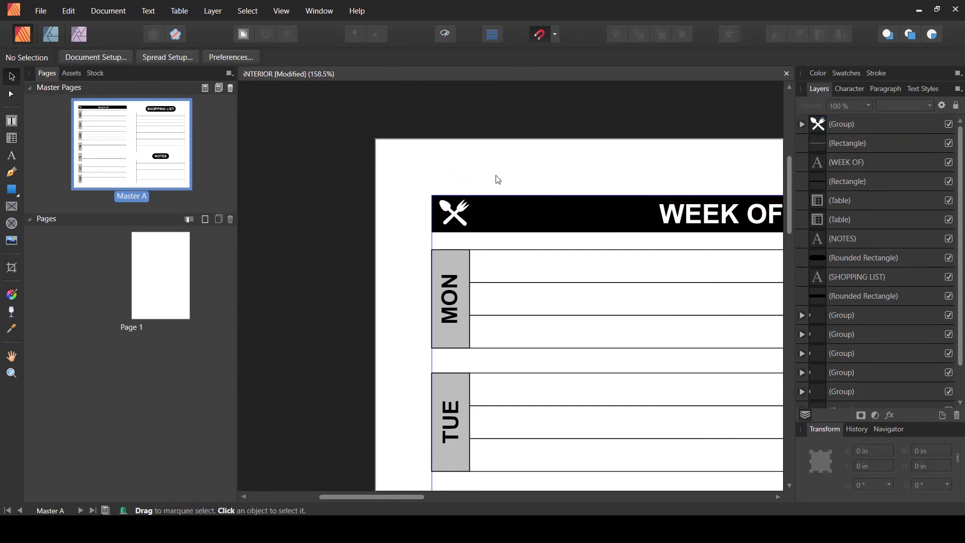
- Save the document
scroll(433, 209, "down", 5)
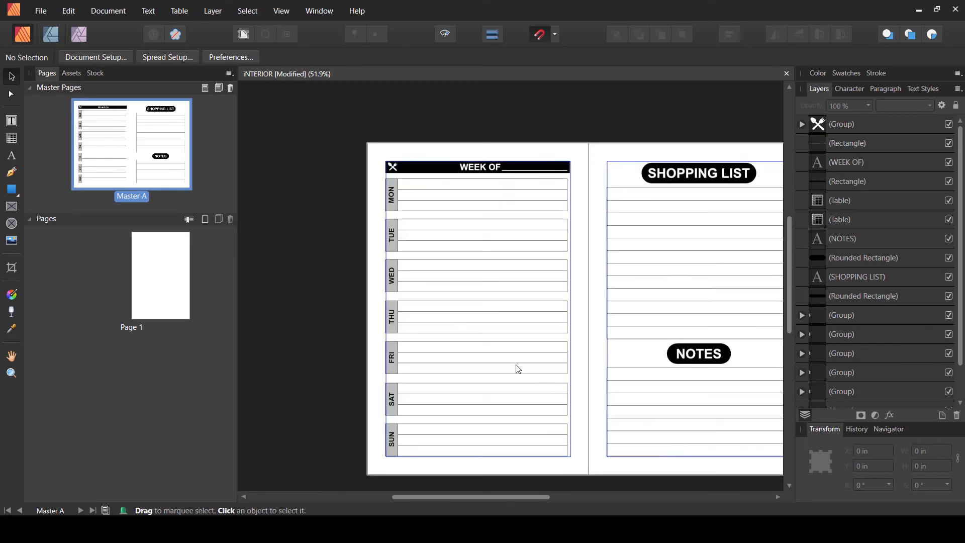
left_click_drag(668, 222, 602, 202)
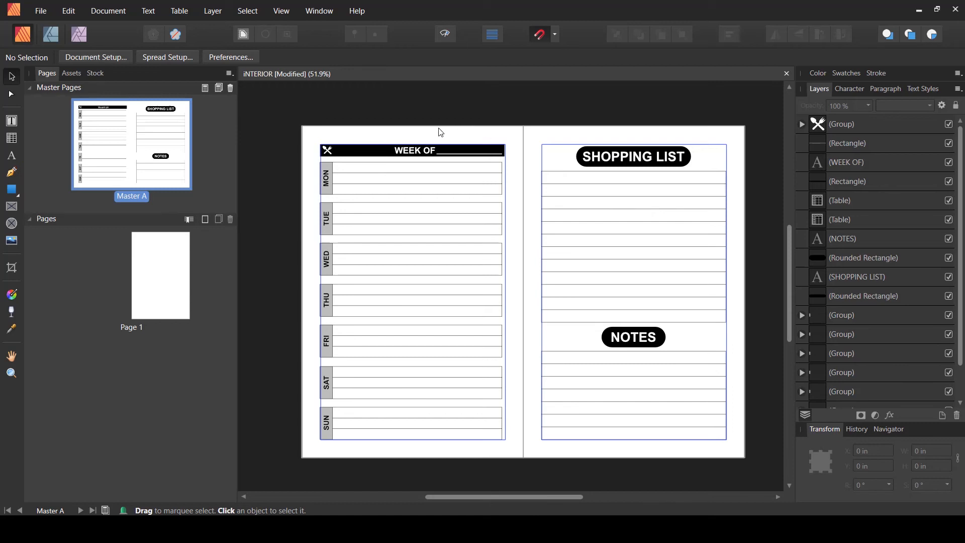
key("ctrl+s")
- Add two pages after page 1 with no master page
left_click(183, 373)
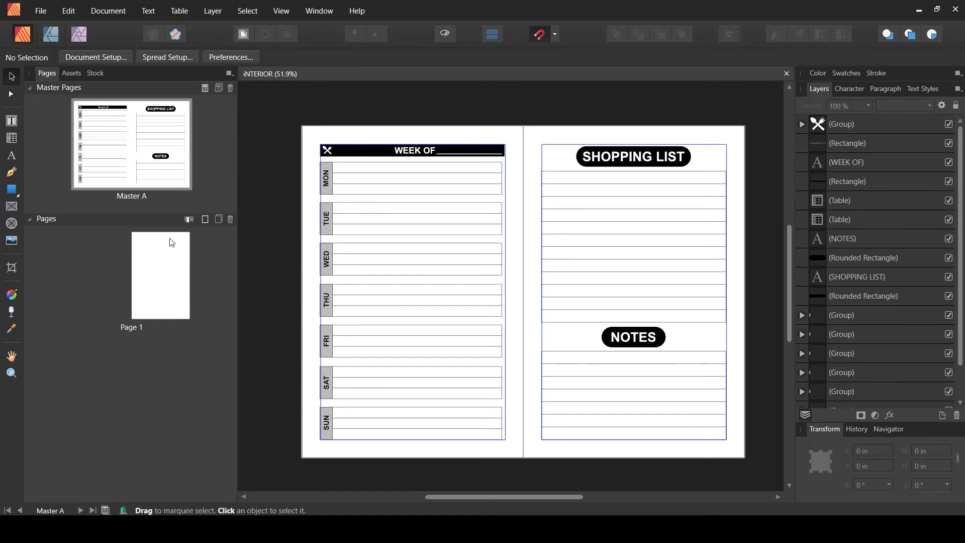
left_click(206, 221)
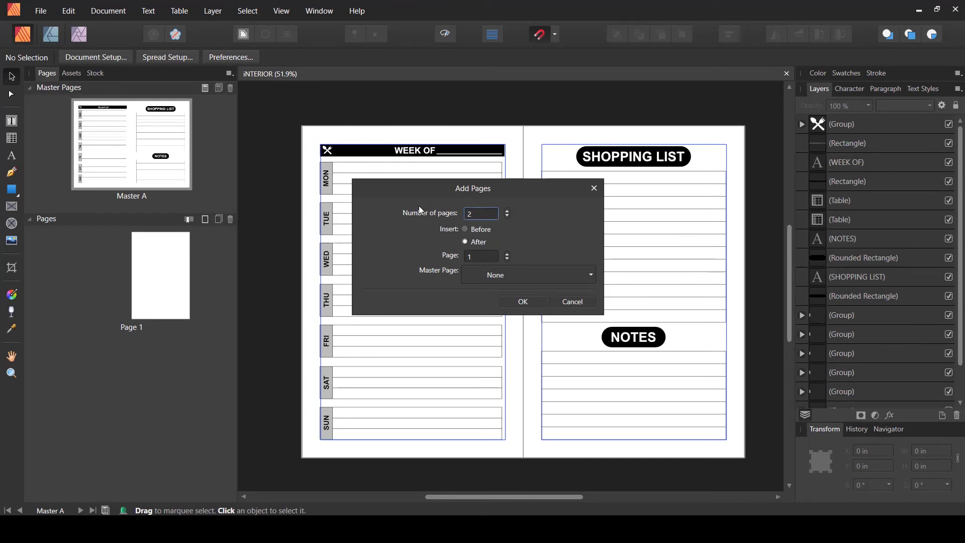
left_click(521, 302)
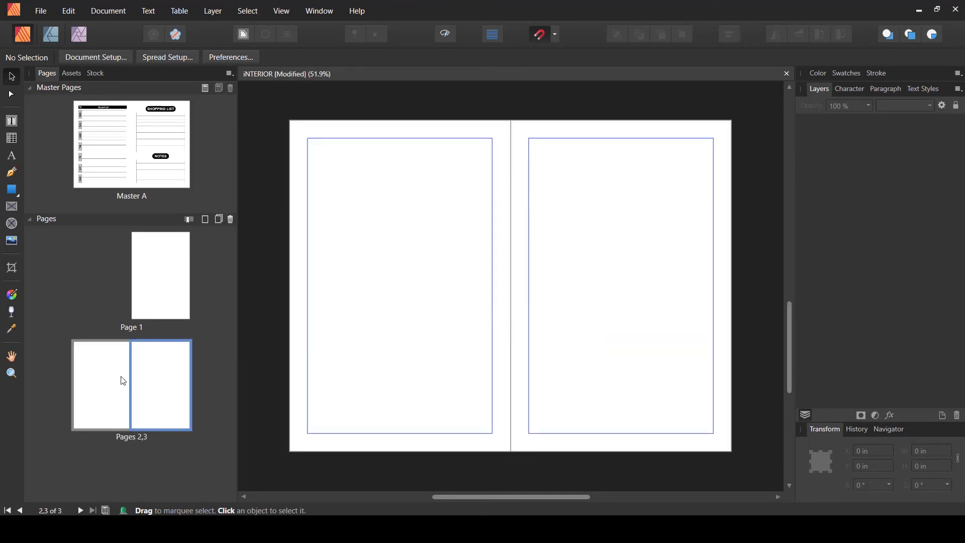
- Apply Master A to the new pages 2-3, replacing existing masters
left_click(124, 380)
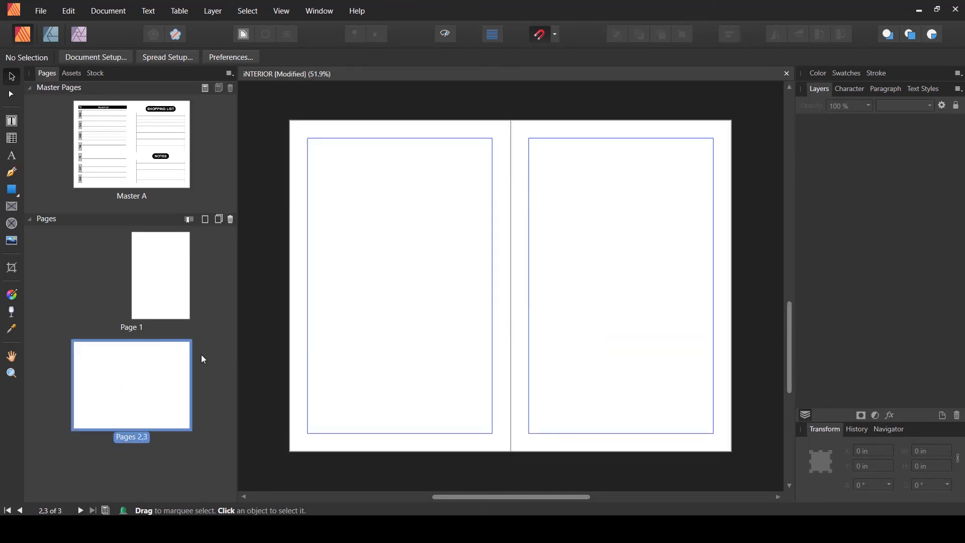
right_click(137, 359)
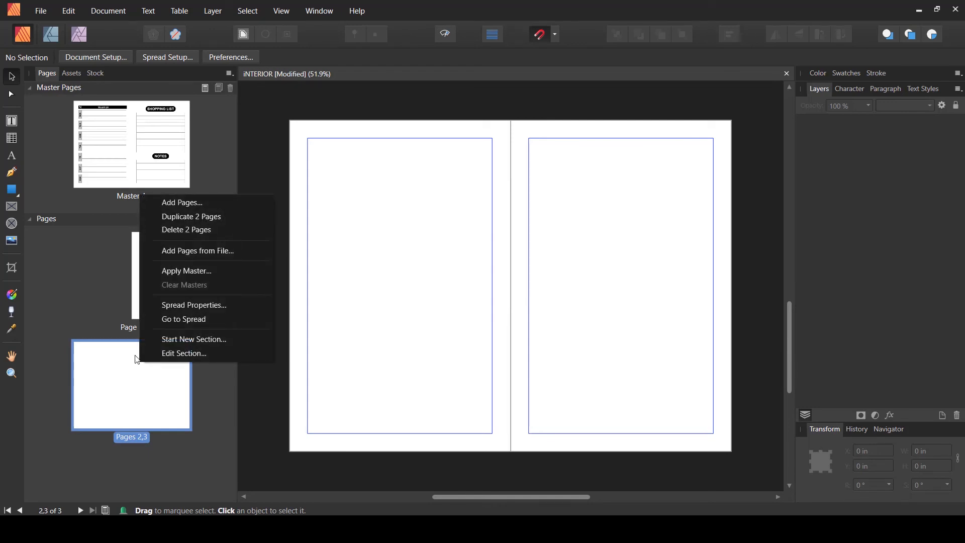
left_click(211, 270)
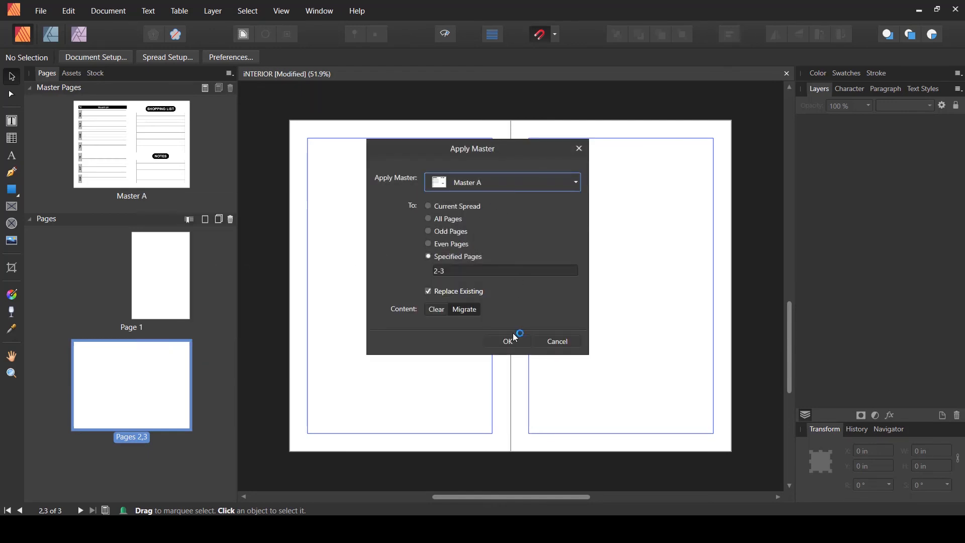
left_click(509, 341)
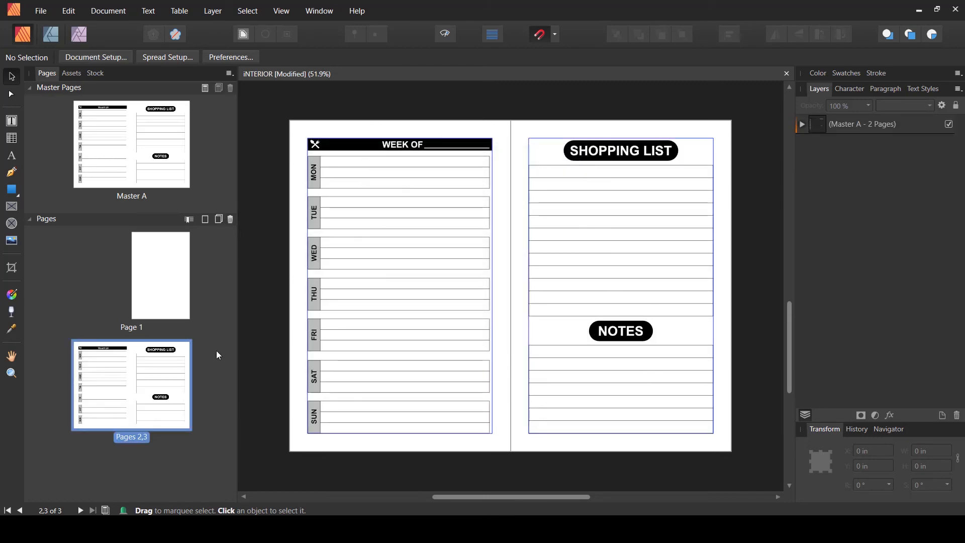
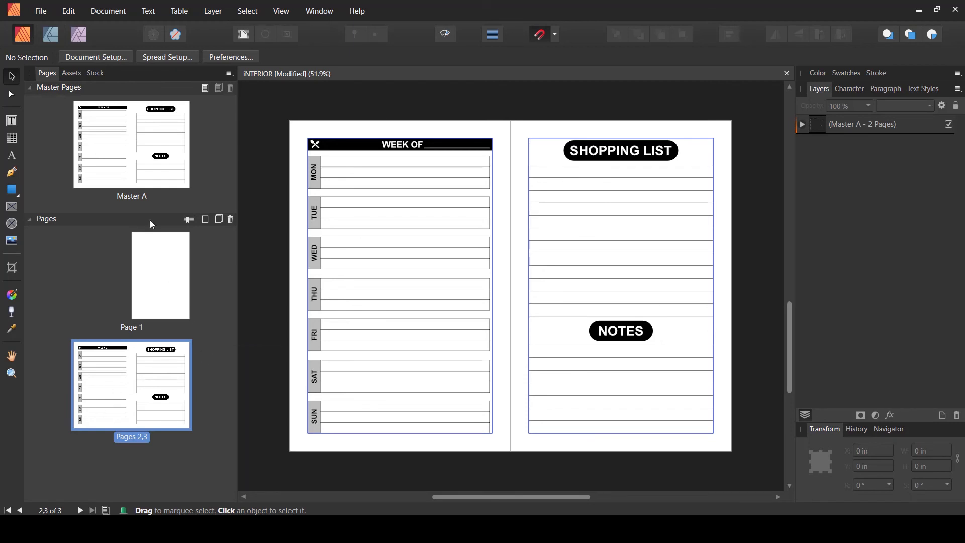
- Turn off facing pages in the document setup
left_click(89, 58)
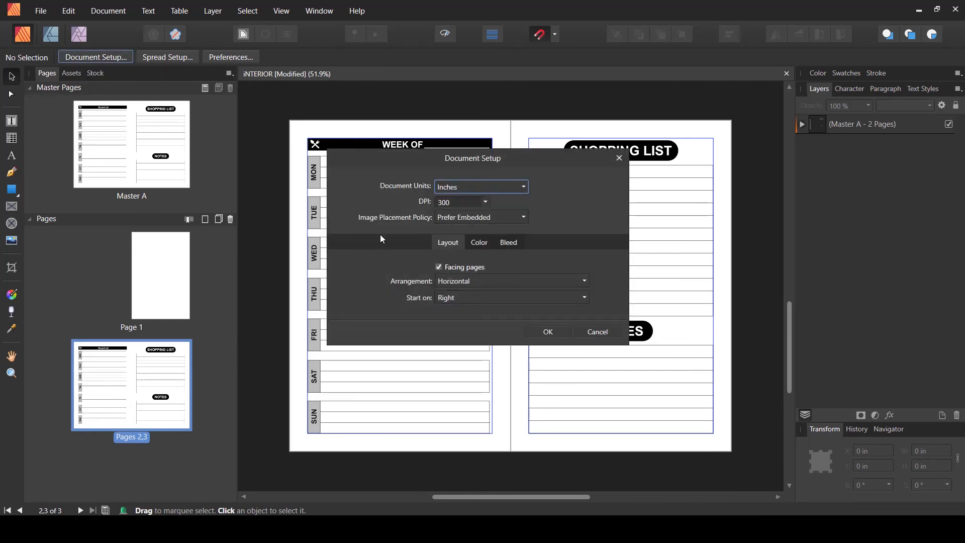
left_click(438, 266)
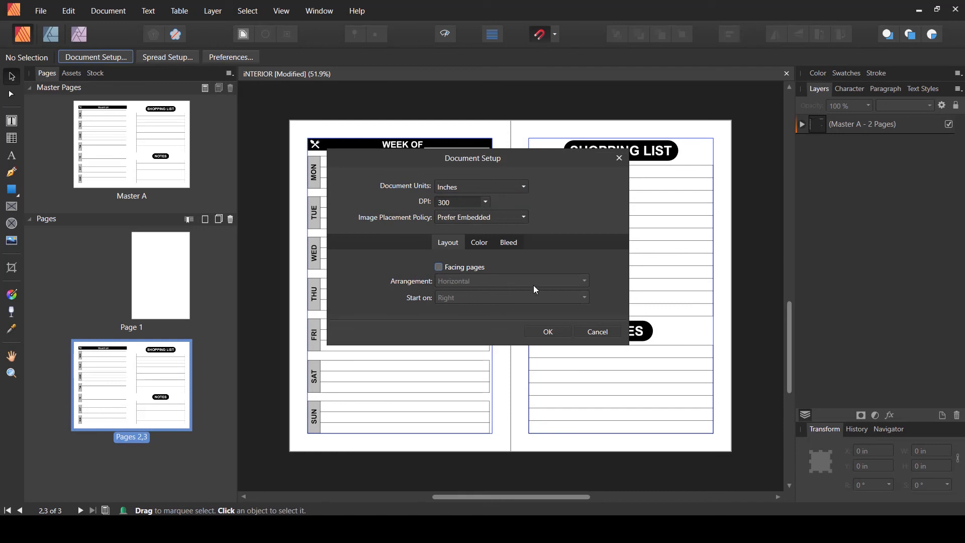
left_click(548, 333)
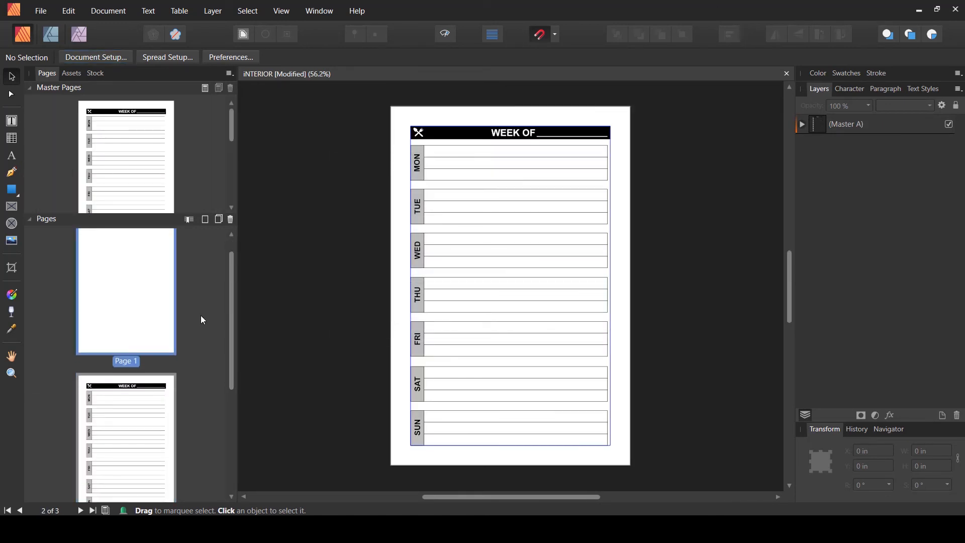
- Browse the pages in the Pages panel to check which master each one uses
left_click(141, 411)
scroll(139, 408, "down", 4)
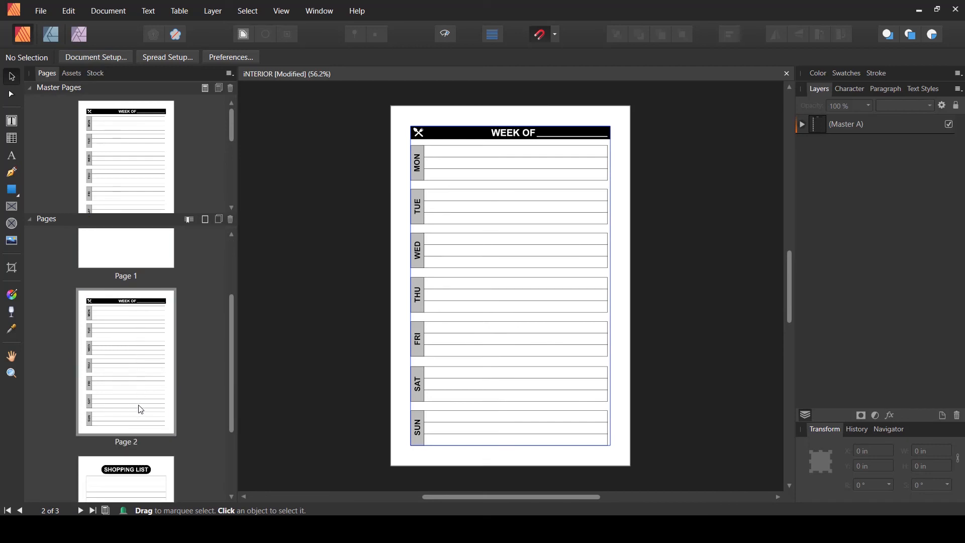
left_click(132, 451)
scroll(133, 432, "up", 3)
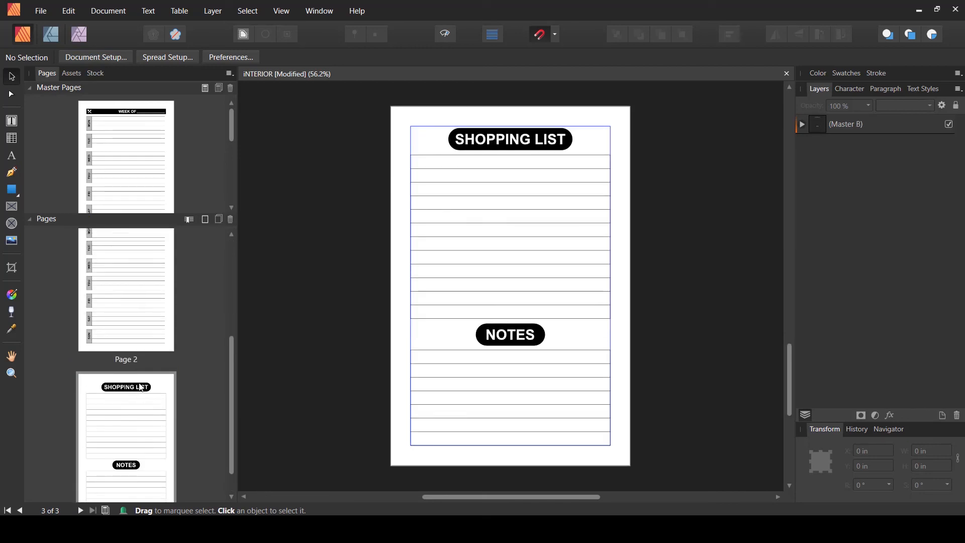
scroll(198, 359, "up", 2)
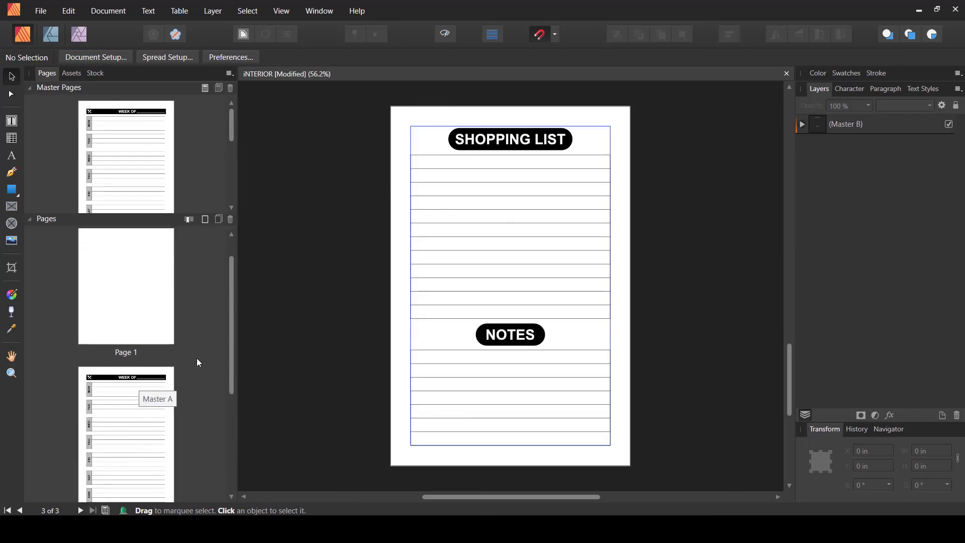
left_click(129, 334)
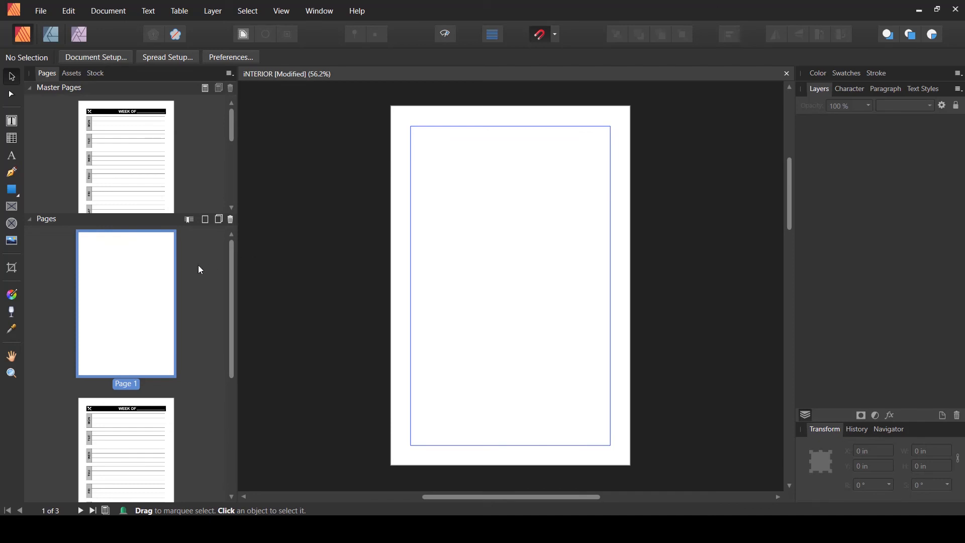
scroll(194, 307, "down", 3)
left_click(134, 365)
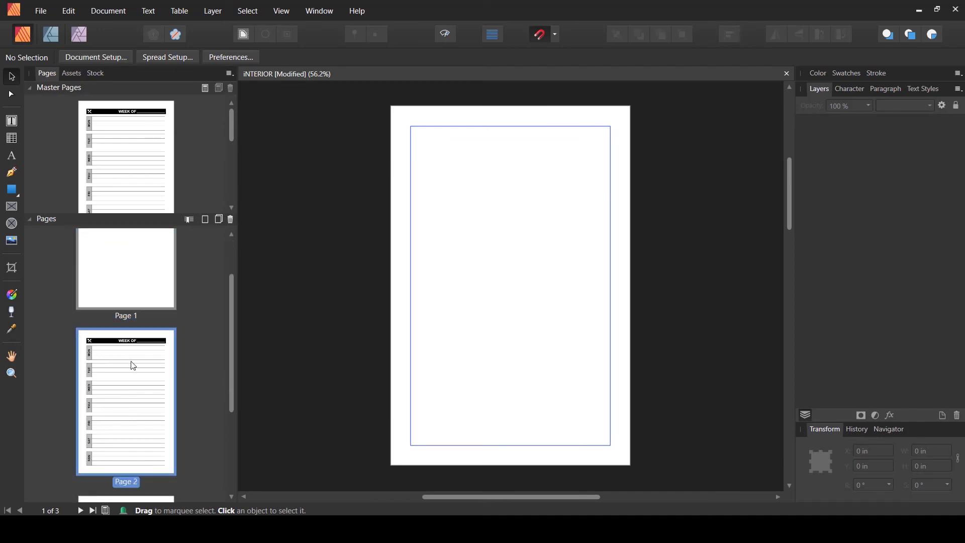
scroll(134, 366, "down", 1)
double_click(133, 366)
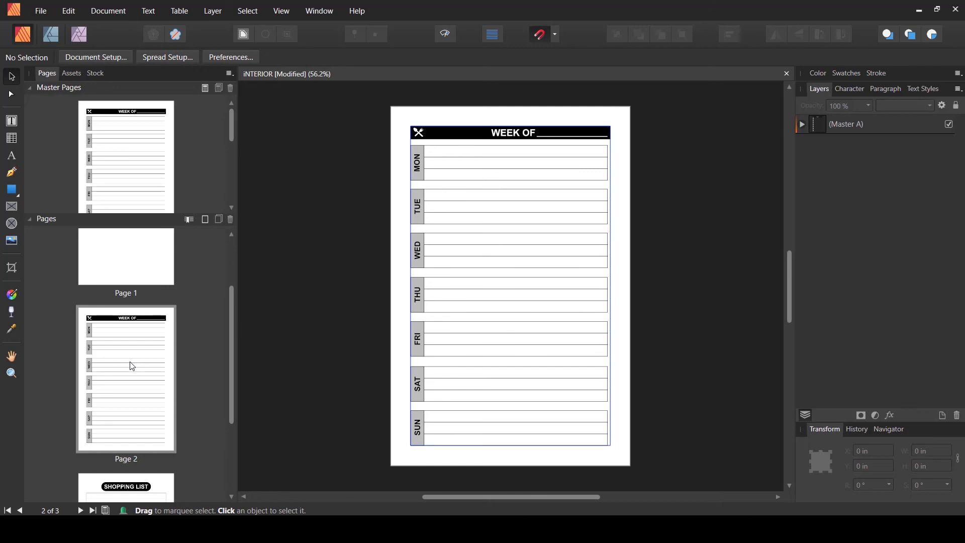
scroll(134, 365, "up", 2)
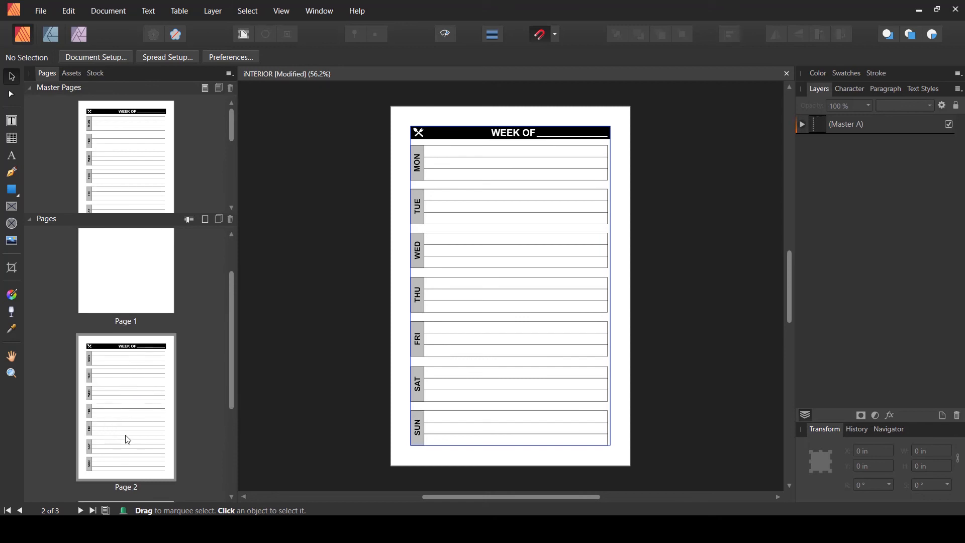
scroll(125, 438, "up", 2)
- Add one page after page 1 with no master page
left_click(140, 306)
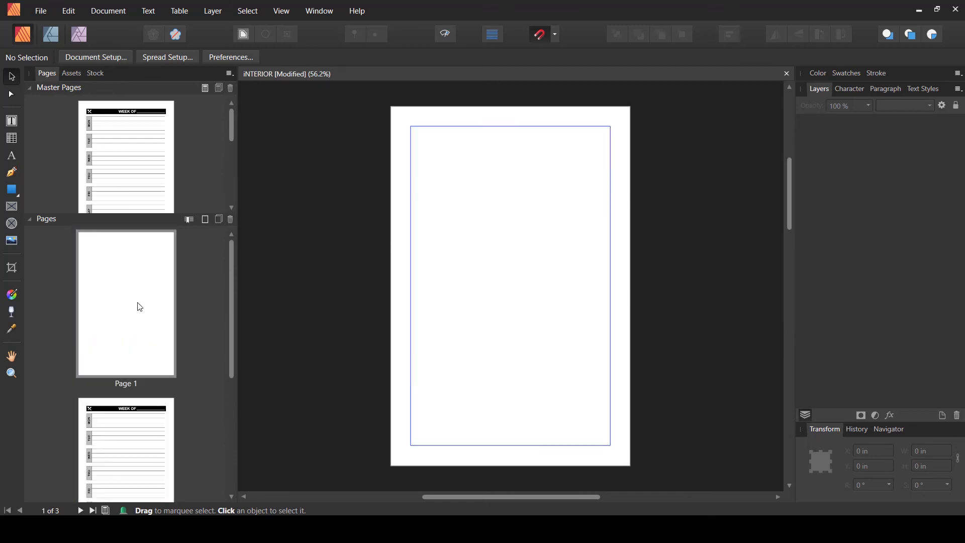
left_click(130, 323)
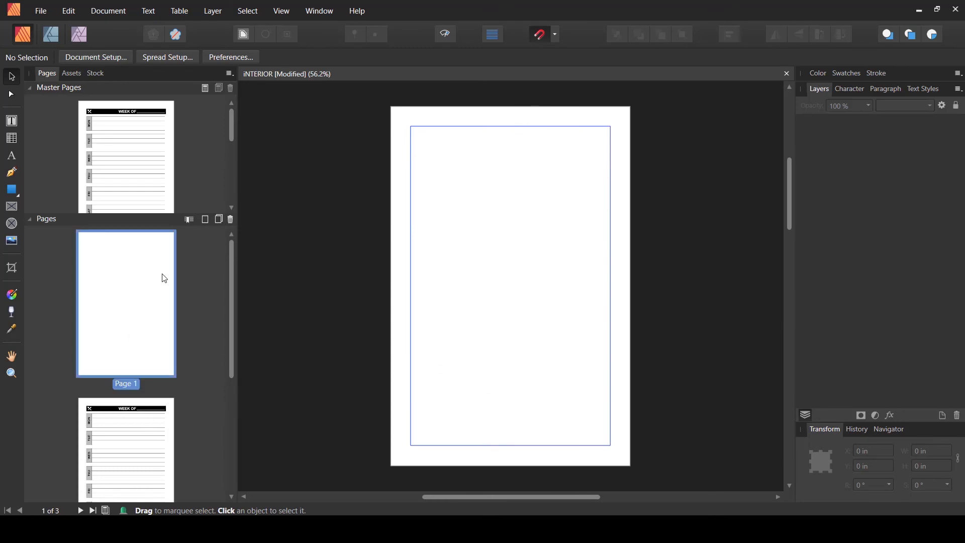
left_click(205, 222)
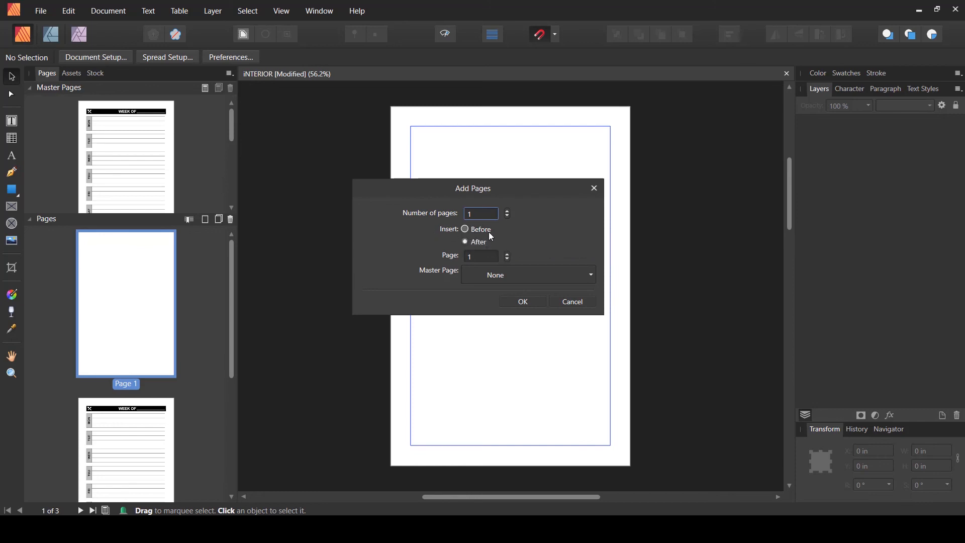
left_click(523, 302)
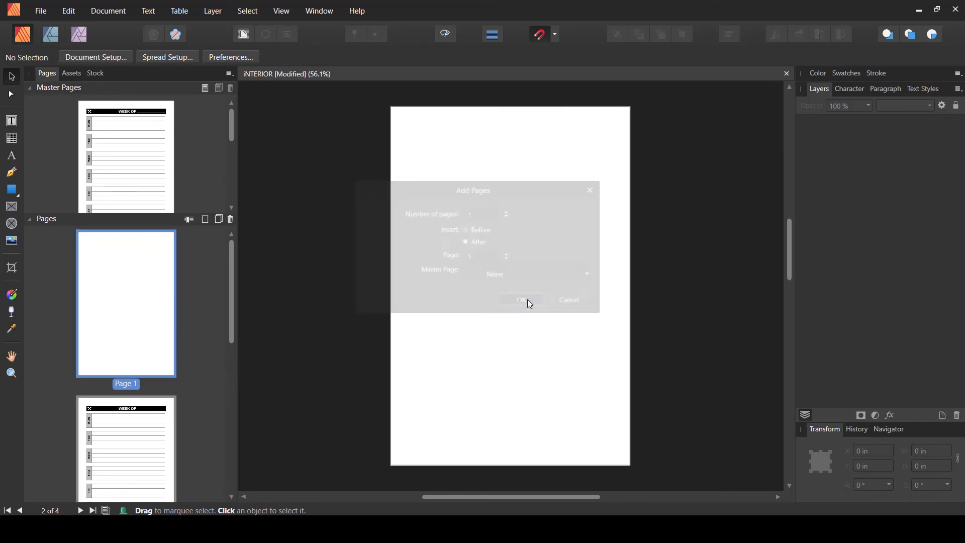
- Select the week-planner page and the shopping-list page together and duplicate them
left_click(143, 326)
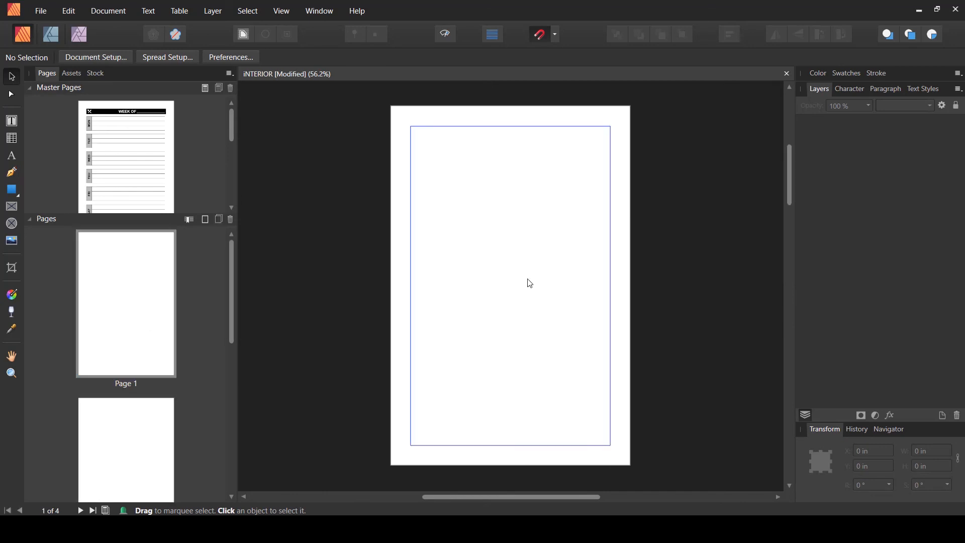
left_click(137, 414)
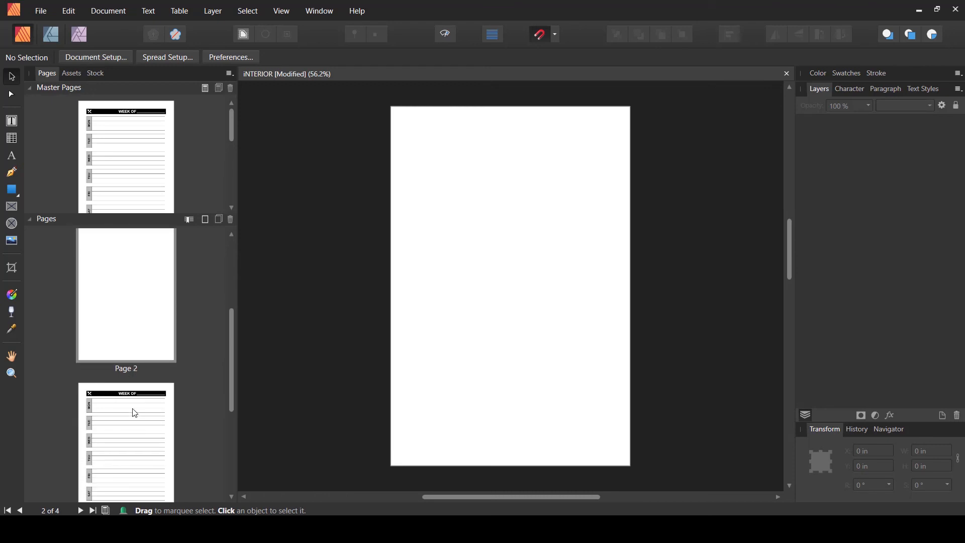
left_click(135, 411)
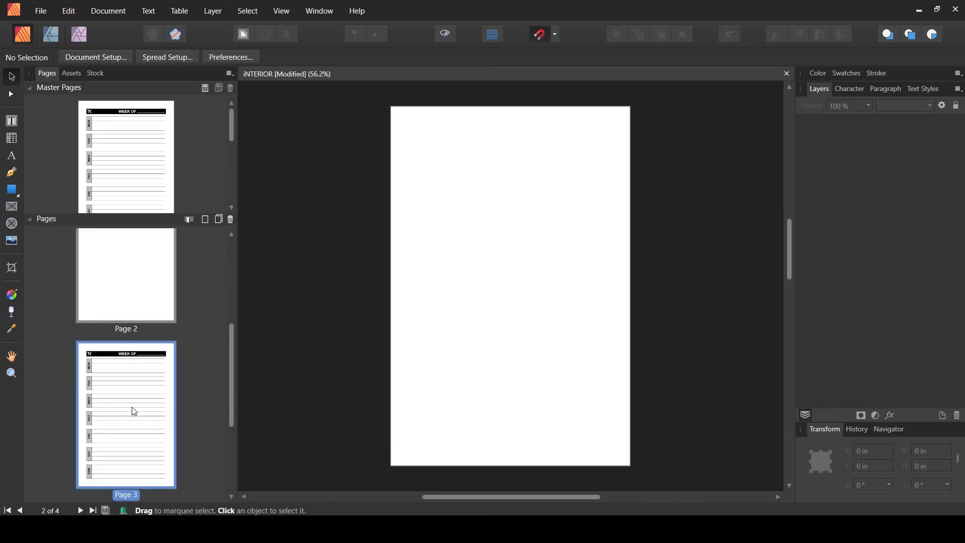
double_click(132, 411)
scroll(133, 411, "down", 3)
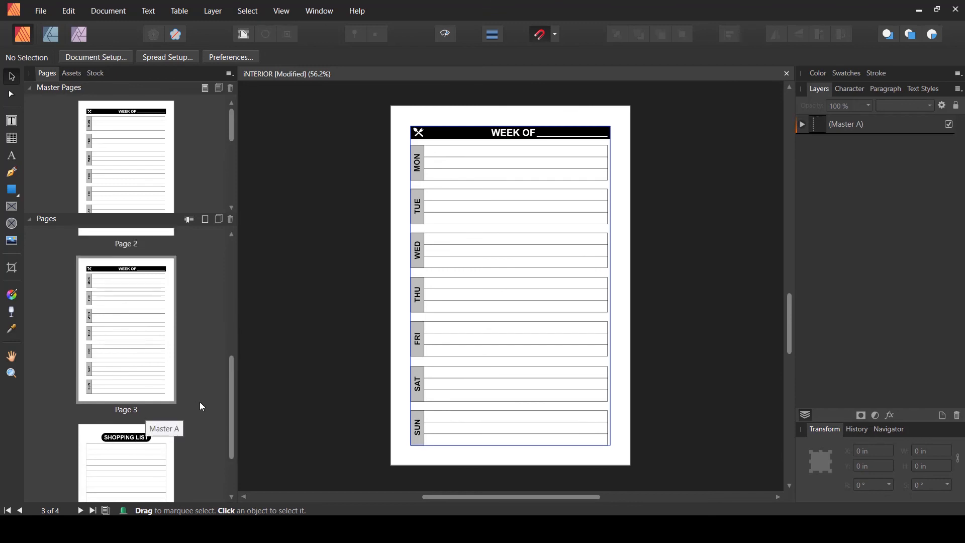
scroll(375, 389, "down", 2)
left_click(151, 351)
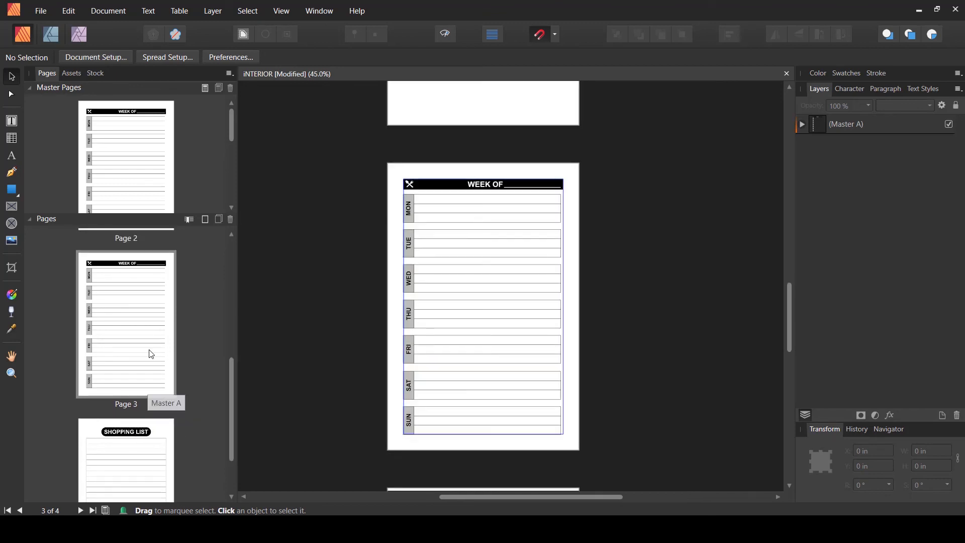
scroll(150, 362, "down", 3)
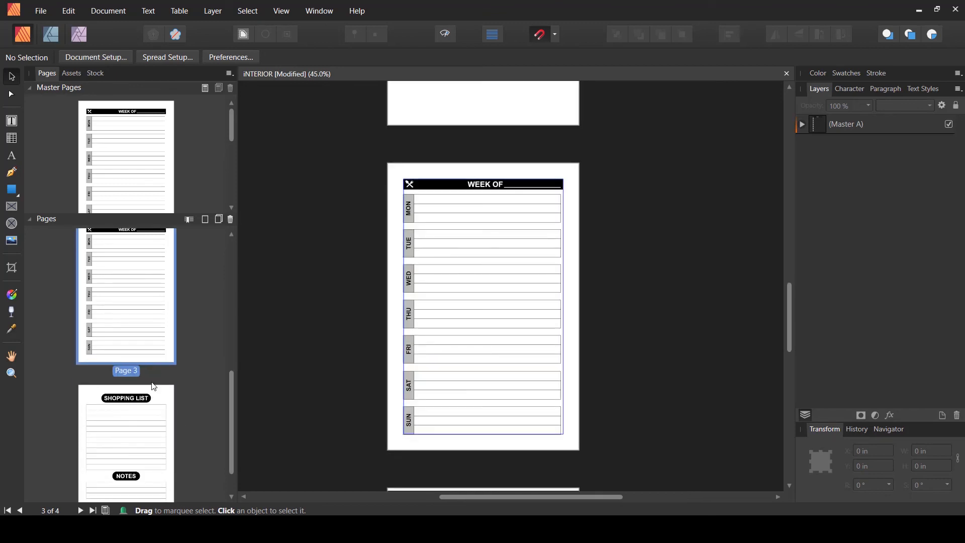
left_click(123, 427, "shift")
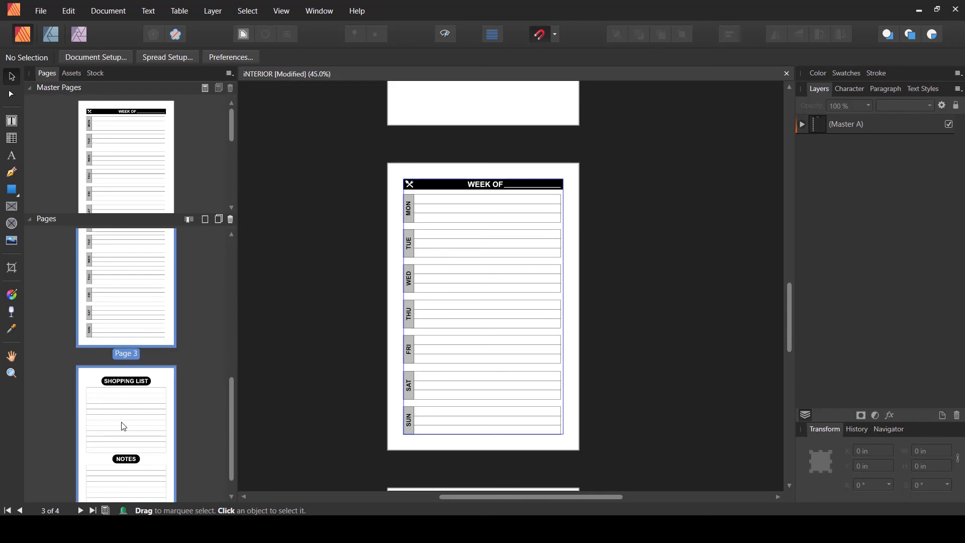
left_click(219, 220)
- Scroll through the Pages panel and open Master A and the shopping-list page to inspect them
scroll(191, 342, "down", 4)
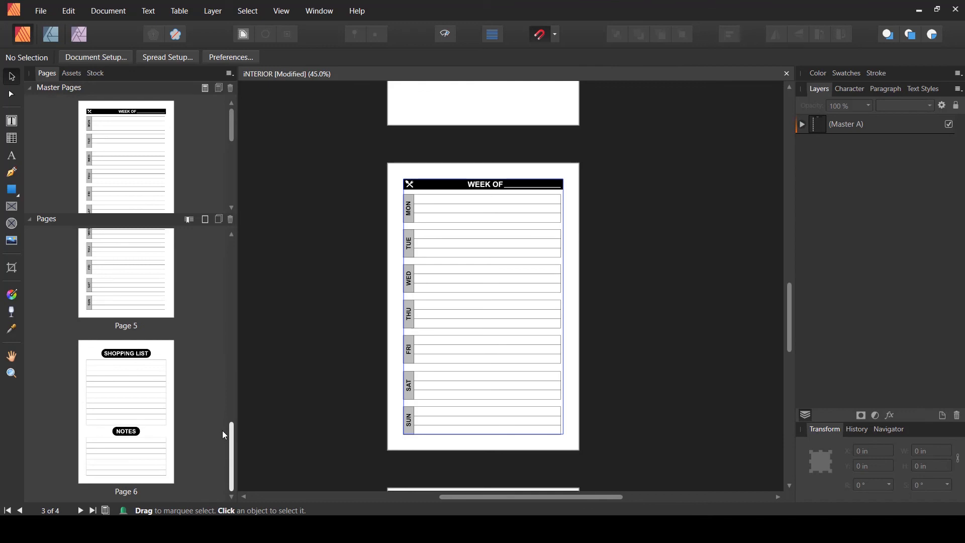
scroll(229, 428, "up", 1)
left_click(123, 280)
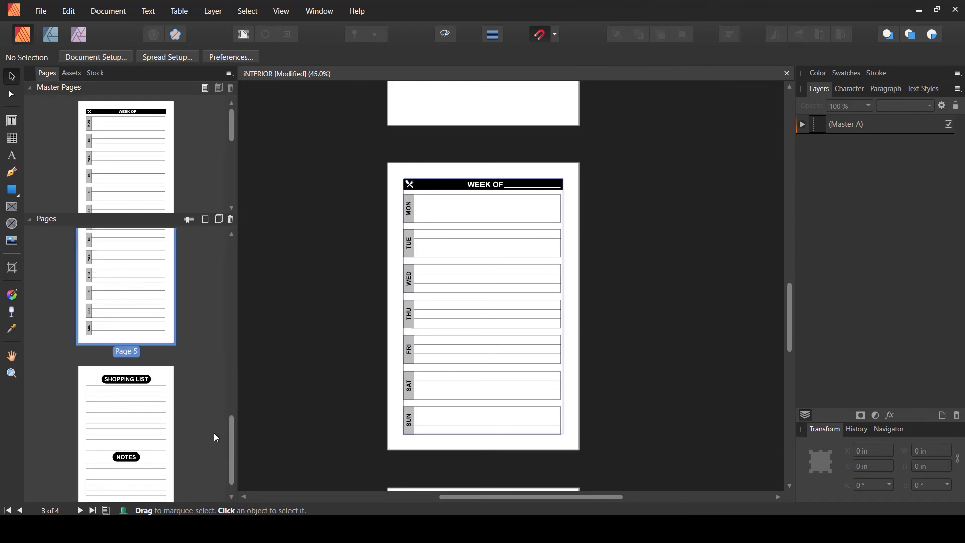
left_click_drag(230, 442, 186, 192)
left_click(155, 145)
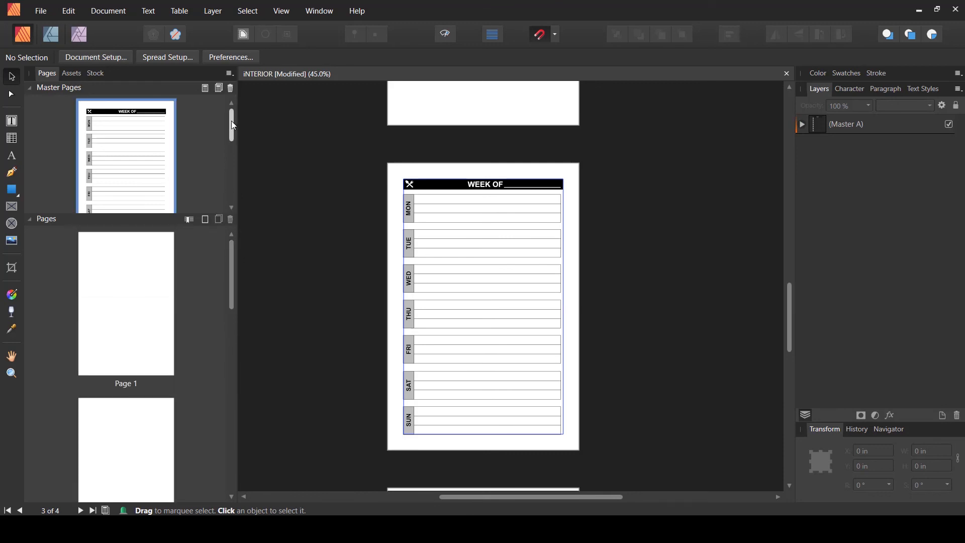
mouse_move(231, 121)
left_mouse_down()
mouse_move(229, 188)
mouse_move(237, 117)
left_mouse_up()
double_click(130, 134)
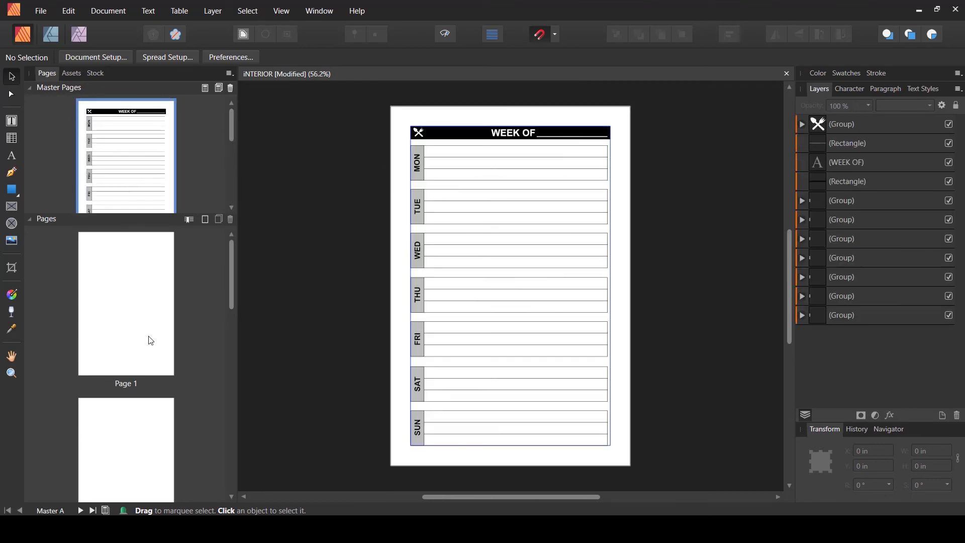
scroll(147, 340, "down", 5)
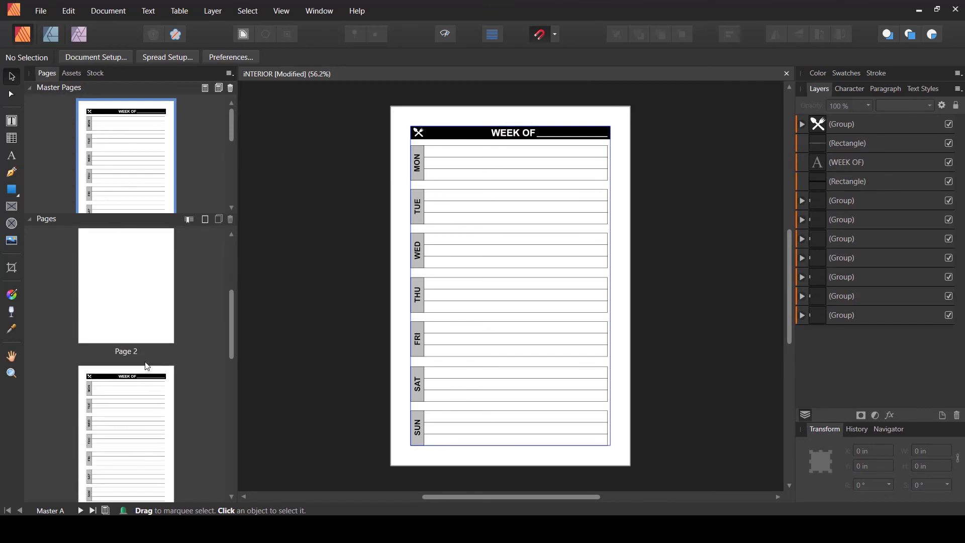
scroll(146, 367, "down", 3)
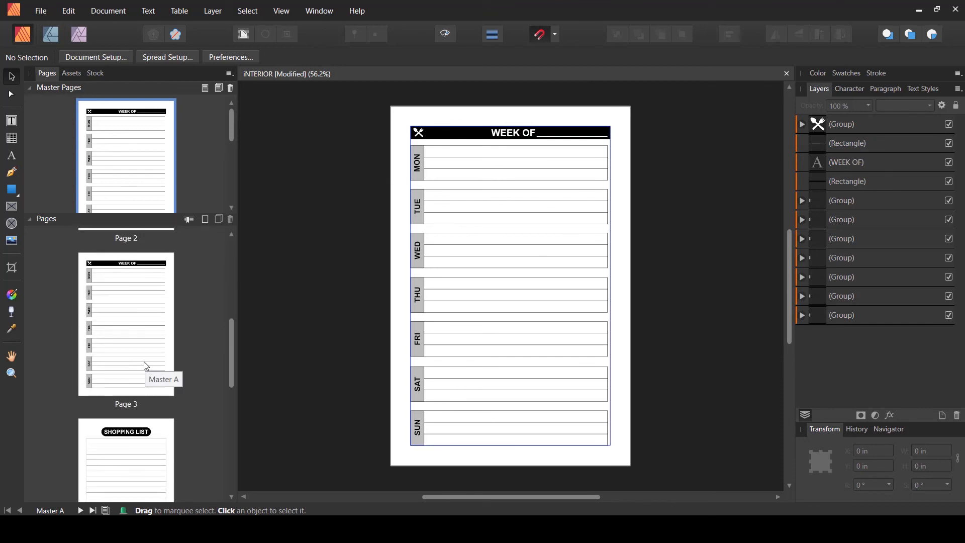
double_click(128, 428)
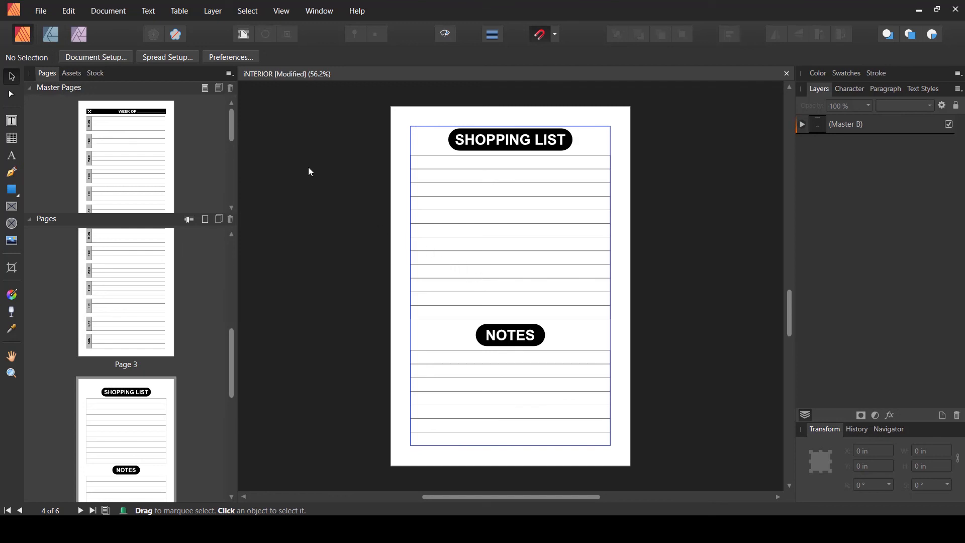
- Hide the margin guides and scroll through the pages
left_click(281, 11)
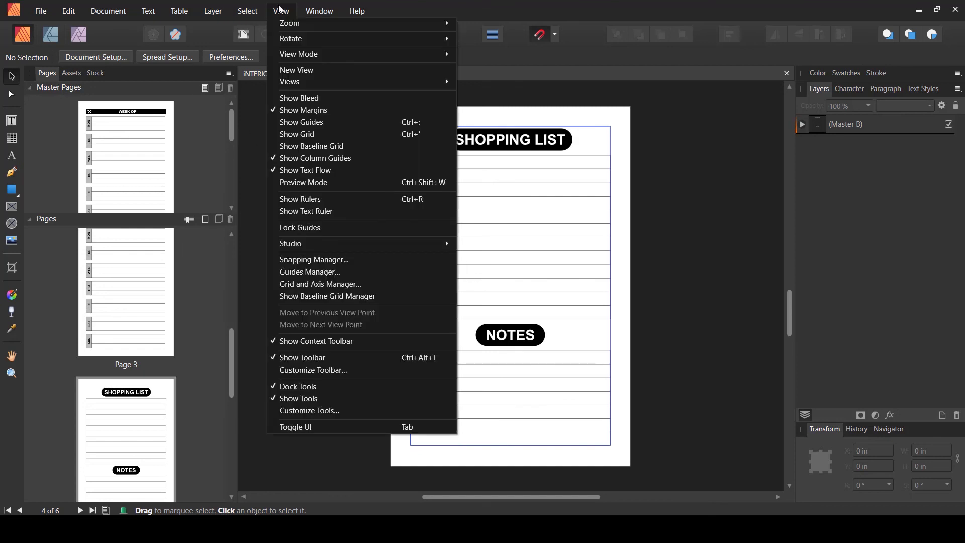
left_click(277, 112)
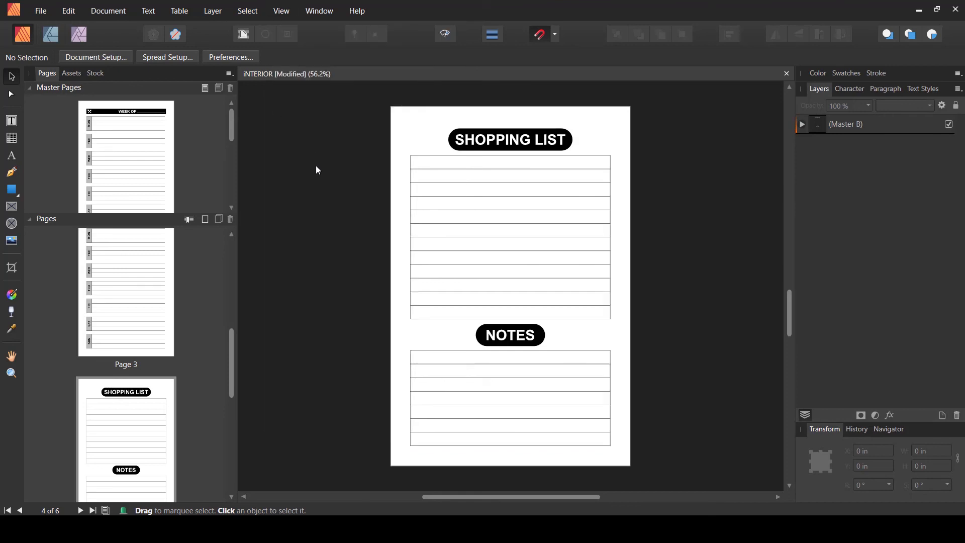
scroll(595, 276, "up", 10)
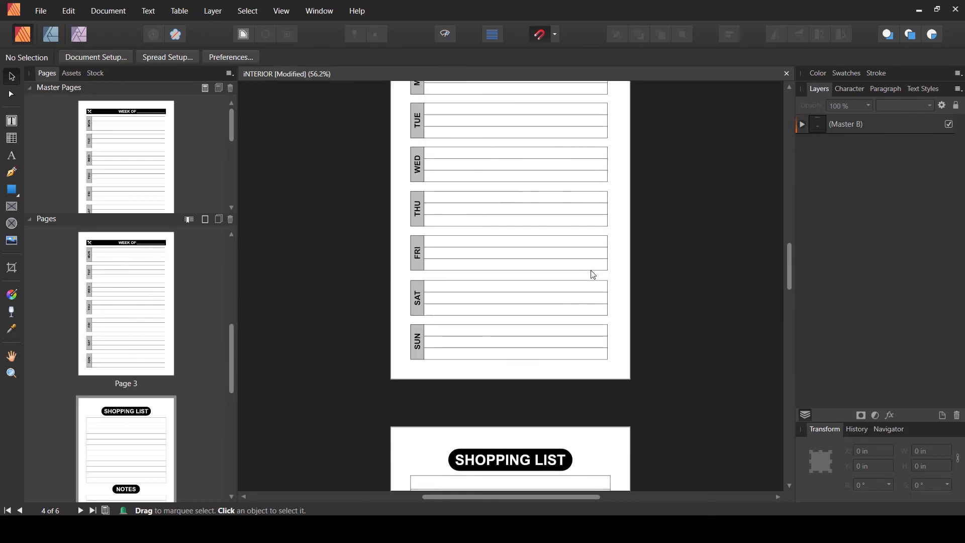
scroll(594, 275, "up", 3)
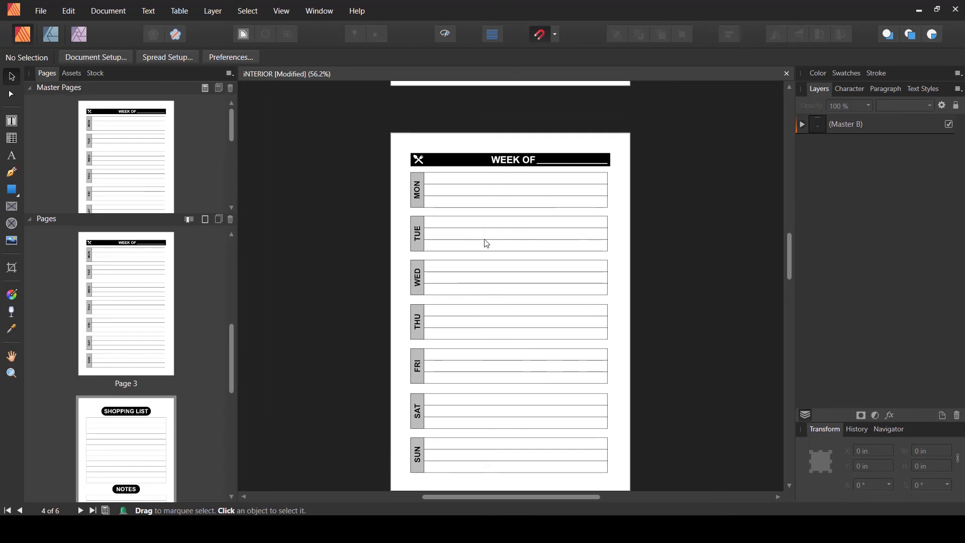
scroll(525, 287, "down", 6)
scroll(526, 290, "up", 4)
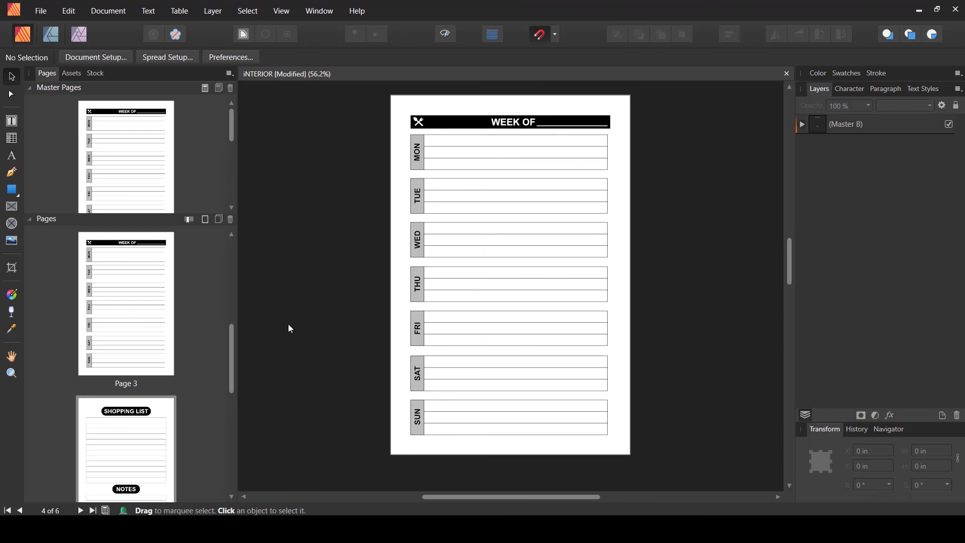
scroll(231, 382, "down", 2)
mouse_move(232, 385)
left_mouse_down()
mouse_move(224, 452)
mouse_move(261, 259)
mouse_move(234, 403)
left_mouse_up()
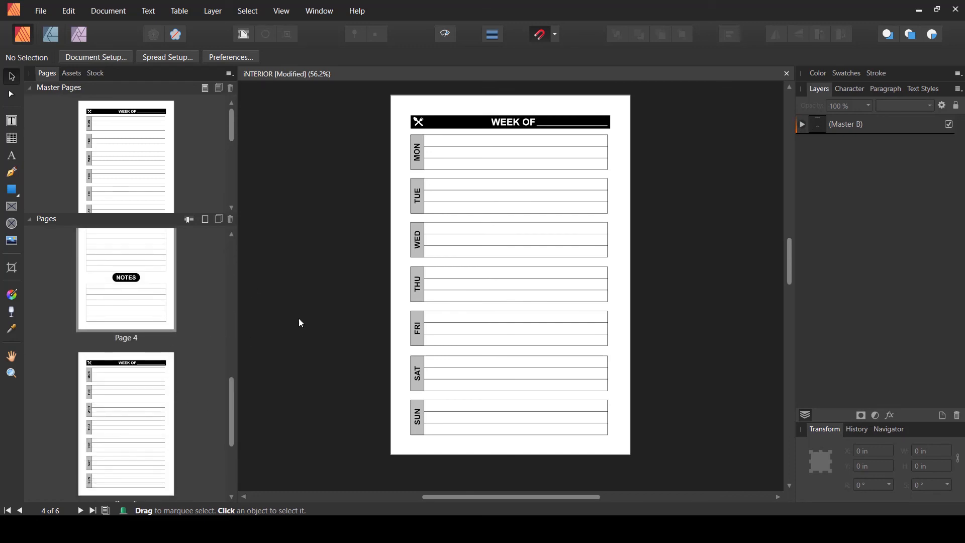
- Switch between the shopping-list page and the duplicated week-planner page to compare them
left_click(157, 397)
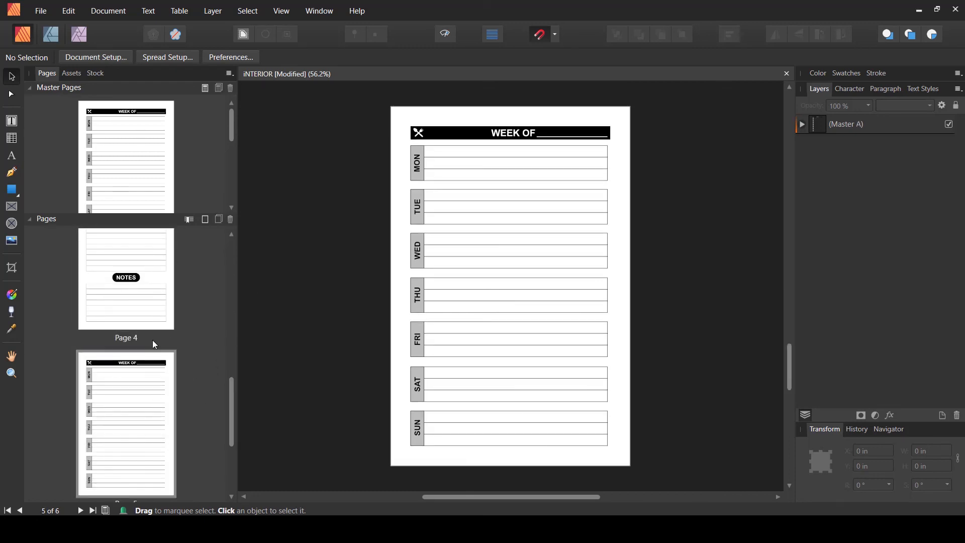
left_click(152, 304)
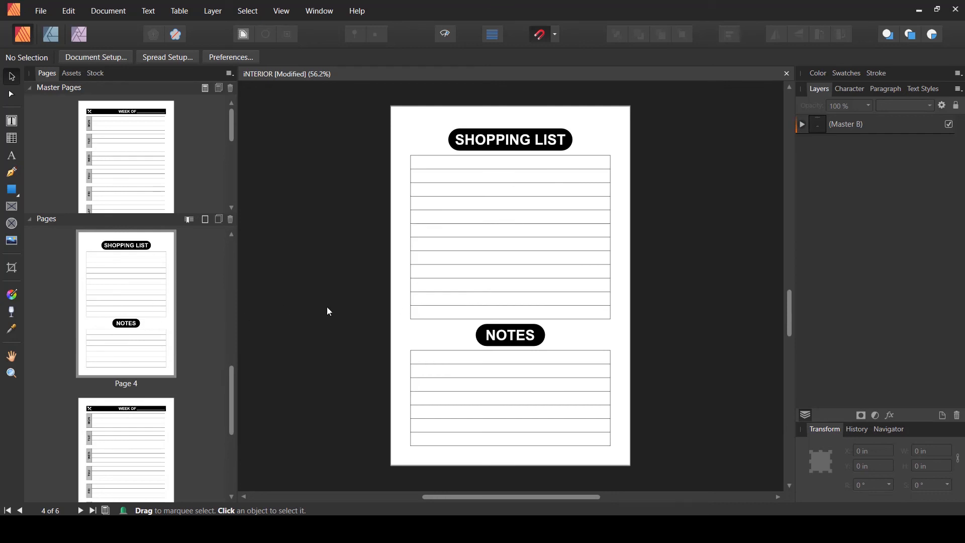
left_click(139, 433)
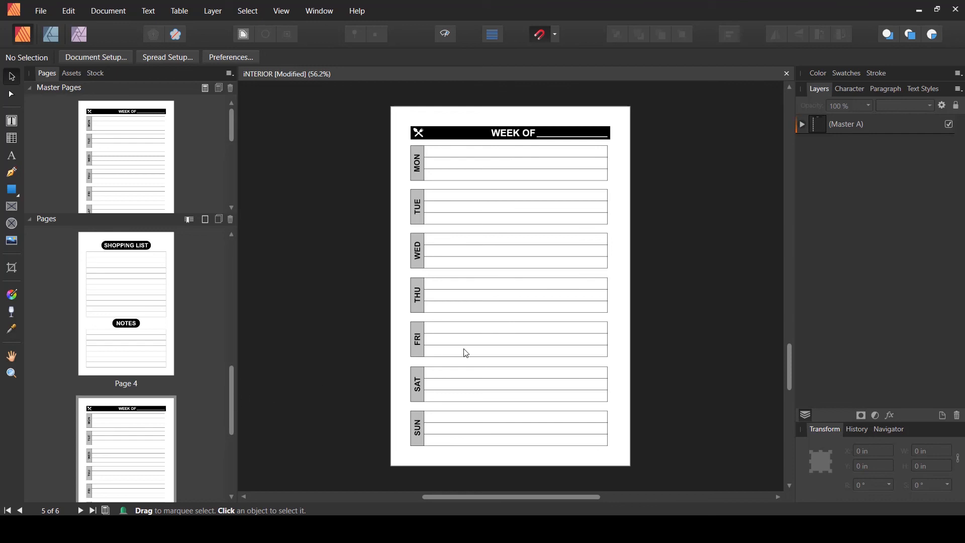
left_click(153, 352)
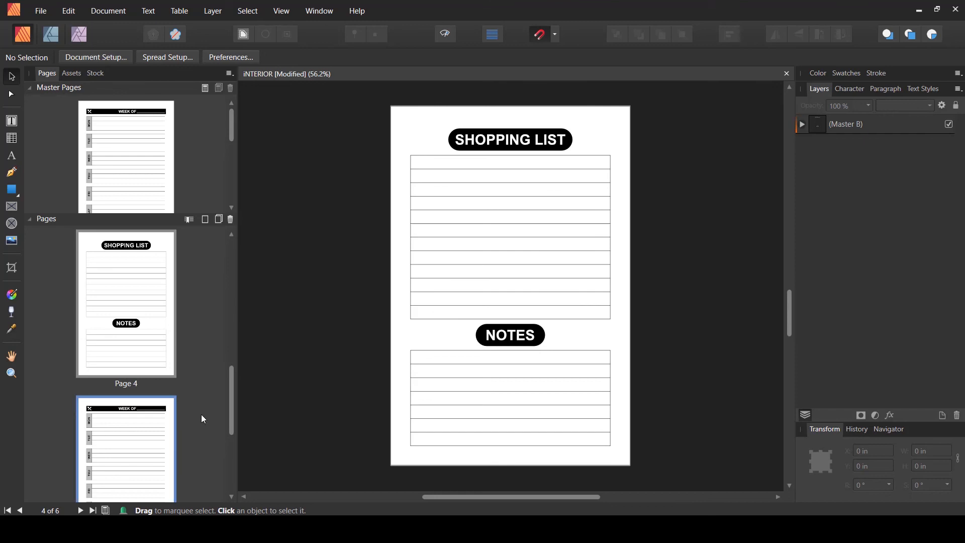
left_click_drag(232, 382, 236, 251)
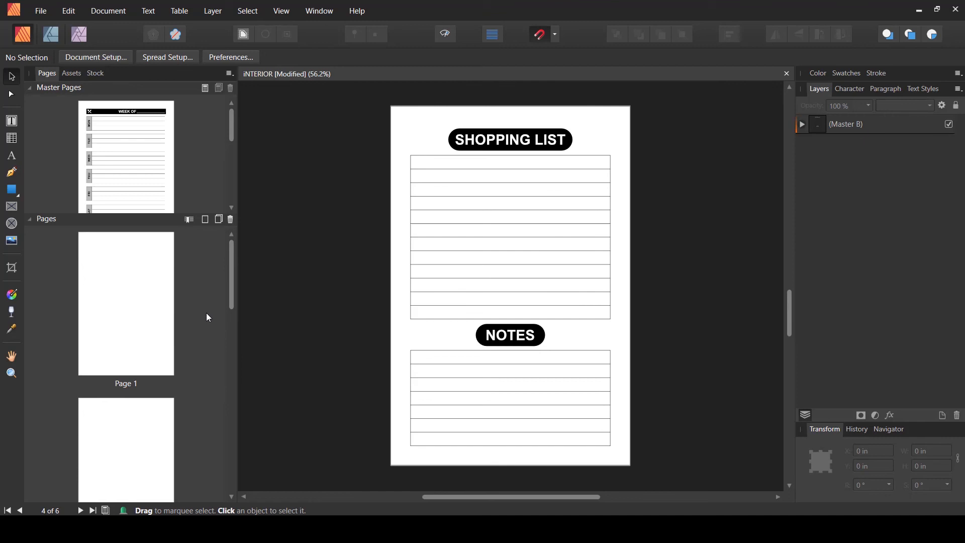